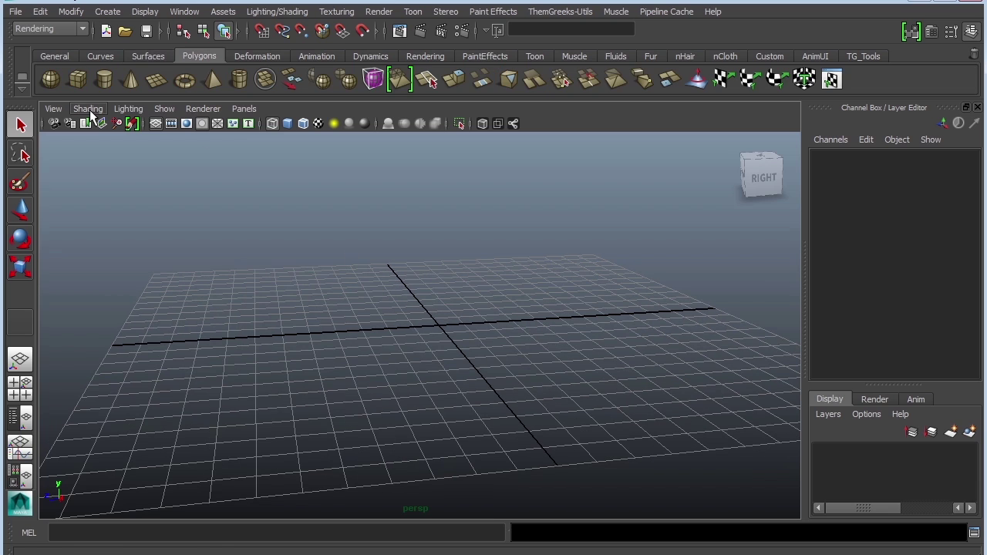
- Create a polygon cylinder at the centre of the grid and raise it to about 1.179 in Y
left_click(103, 80)
left_click(435, 322)
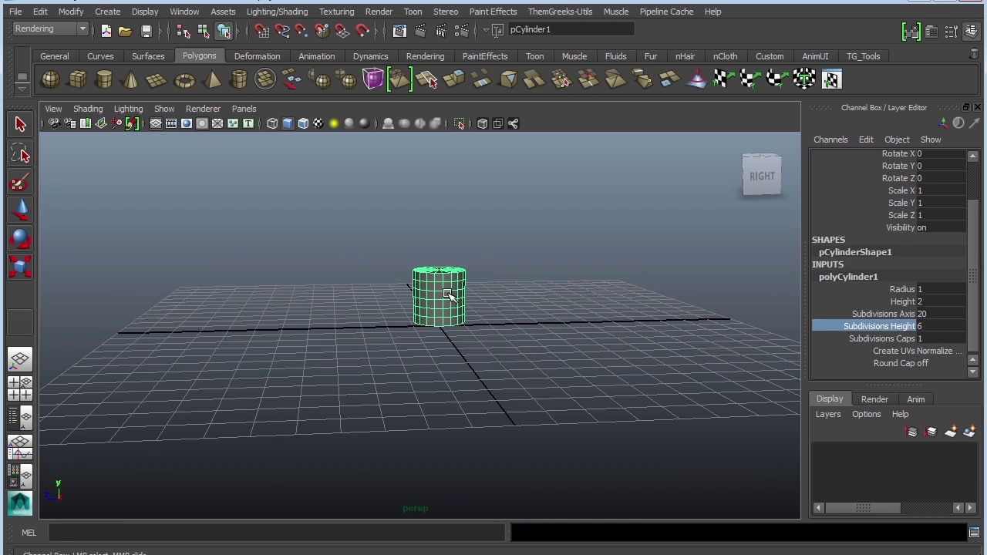
key("w")
key("r")
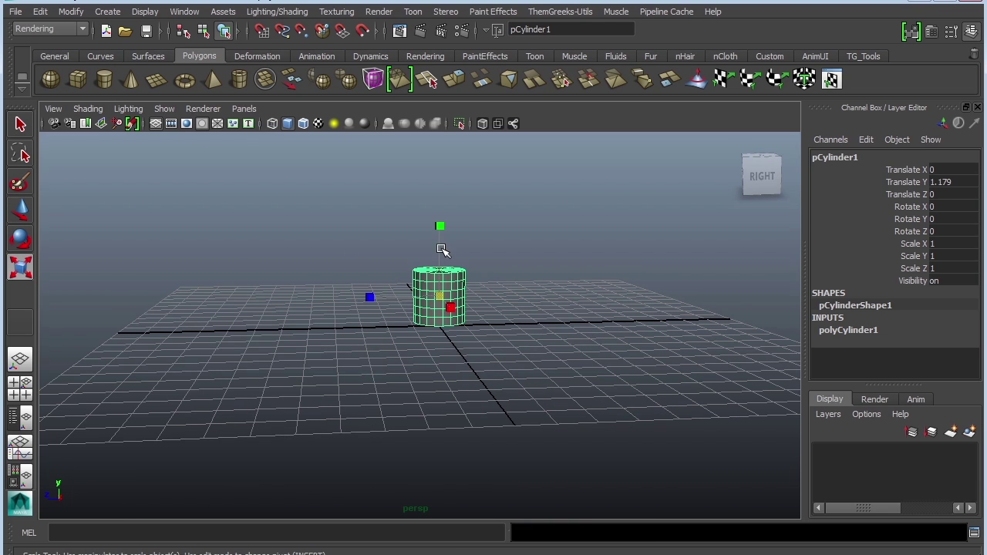
- Stretch the cylinder to a Y scale of about 2.113 and raise it to about 2.253 so it stands on the grid
left_click_drag(441, 249, 441, 150)
key("w")
left_click_drag(441, 241, 441, 216)
left_click_drag(622, 278, 572, 276, "alt")
scroll(572, 276, "up", 6)
middle_click_drag(546, 295, 567, 394, "alt")
left_click_drag(434, 395, 579, 376, "alt")
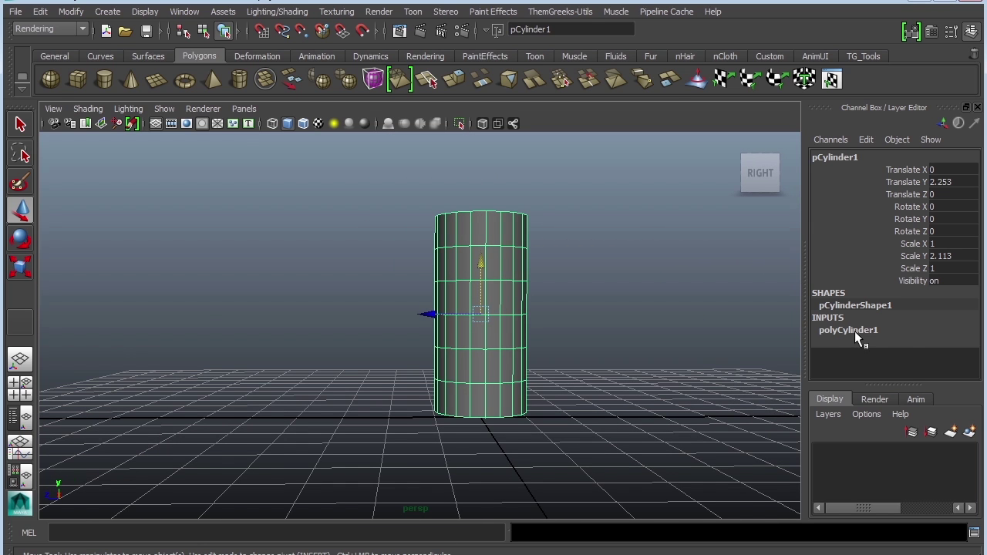
- Set the cylinder's cap subdivisions to 0 and scale it to about 0.649 in X and Z
left_click(852, 330)
scroll(909, 335, "down", 3)
left_click(934, 337)
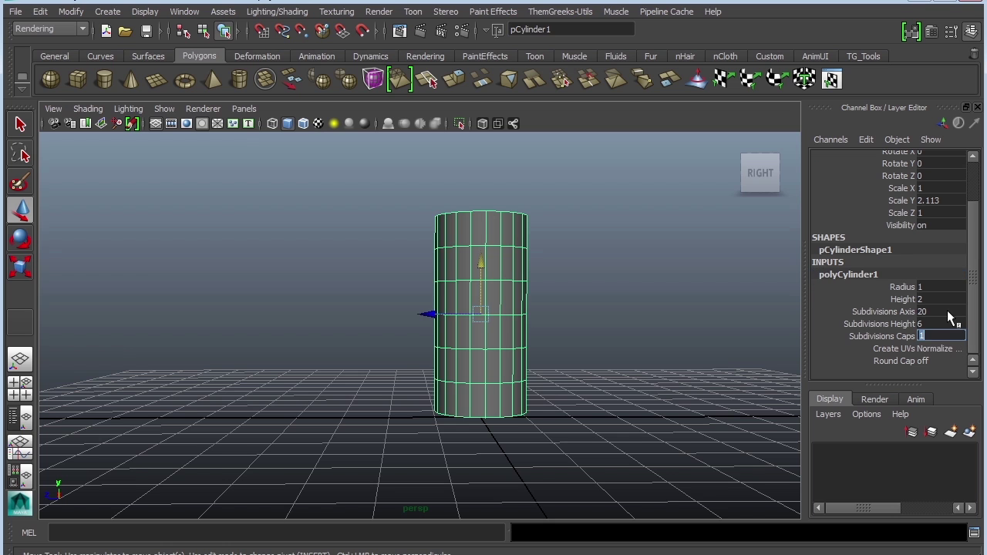
type("0")
key("Return")
left_click_drag(682, 398, 627, 408, "alt")
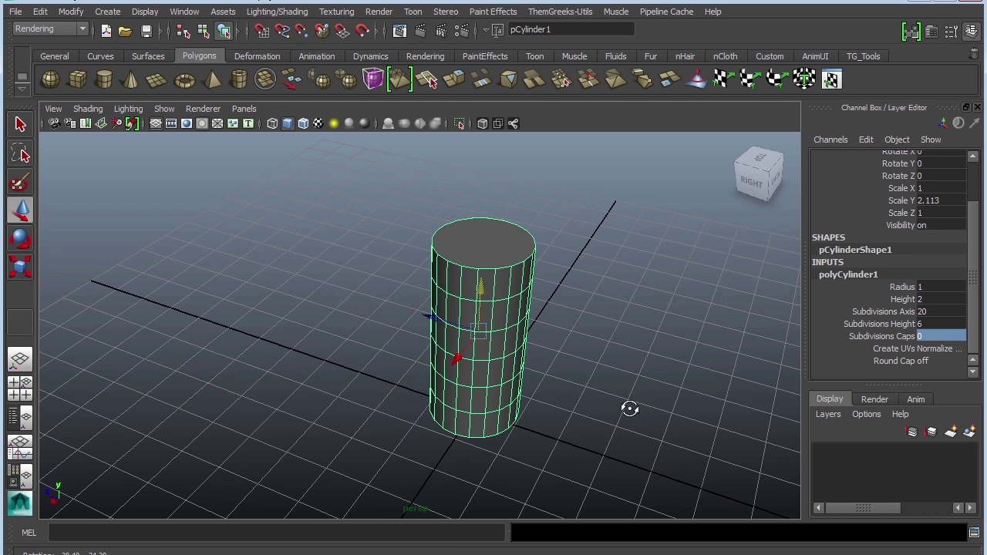
left_click_drag(559, 386, 671, 339, "alt")
- Delete the cylinder's construction history and freeze its transformations
left_click(40, 10)
mouse_move(137, 172)
left_click(219, 176)
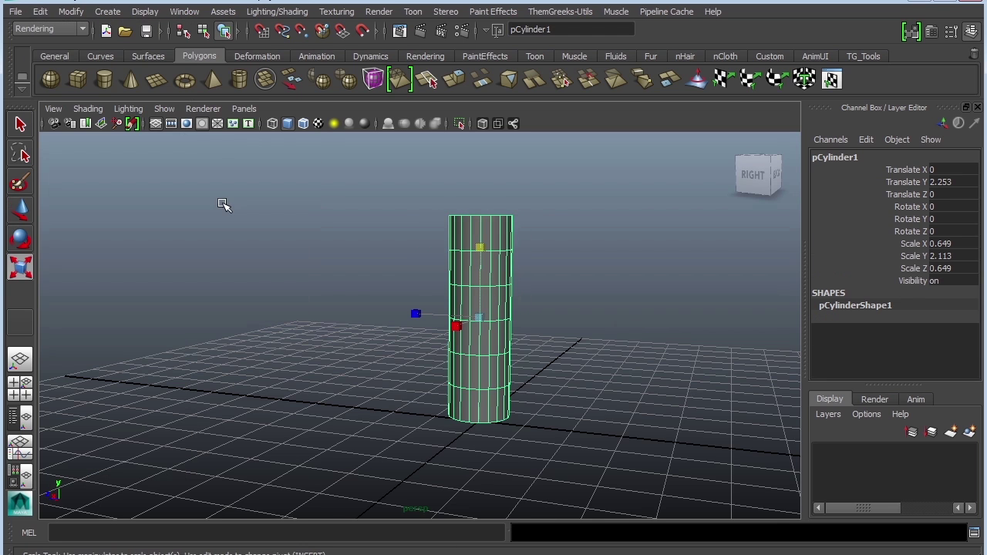
left_click(70, 11)
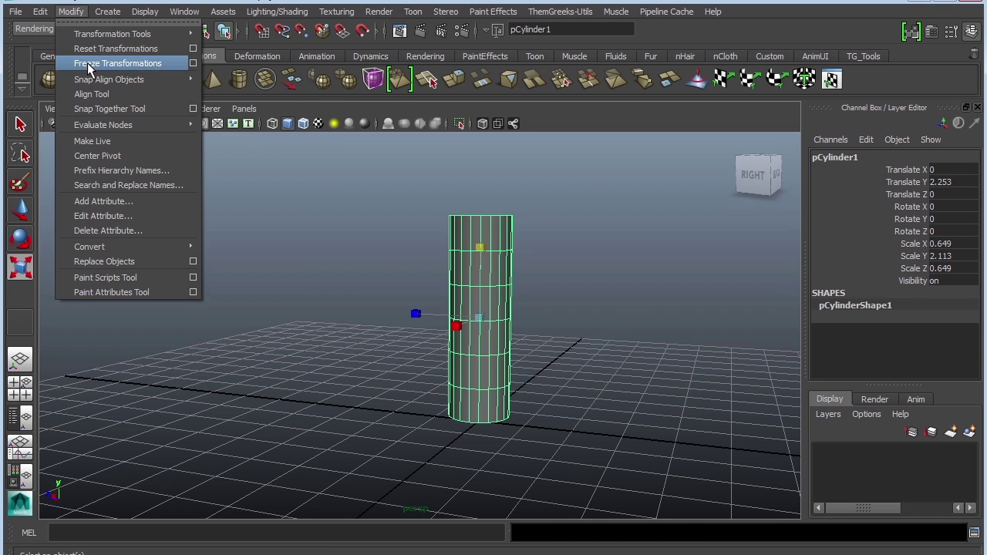
left_click(77, 62)
- Switch to the front view framed on the cylinder, activate the Animation menu set and clear the selection
left_click_drag(651, 422, 689, 375, "alt")
key("space")
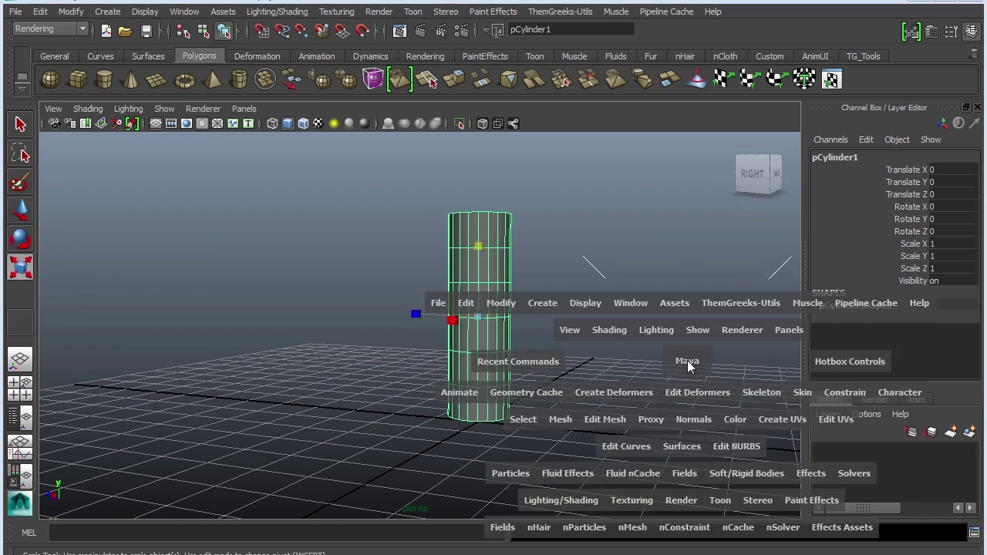
key("space")
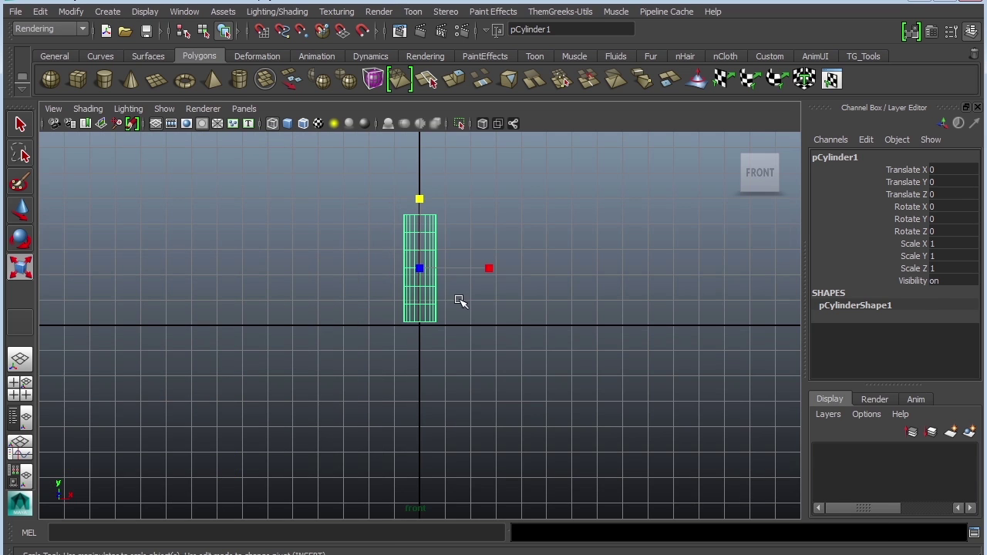
right_click_drag(460, 299, 775, 429, "alt")
middle_click_drag(583, 275, 580, 352, "alt")
middle_click_drag(538, 303, 551, 359, "alt")
right_click_drag(562, 321, 723, 379, "alt")
key("F2")
key("w")
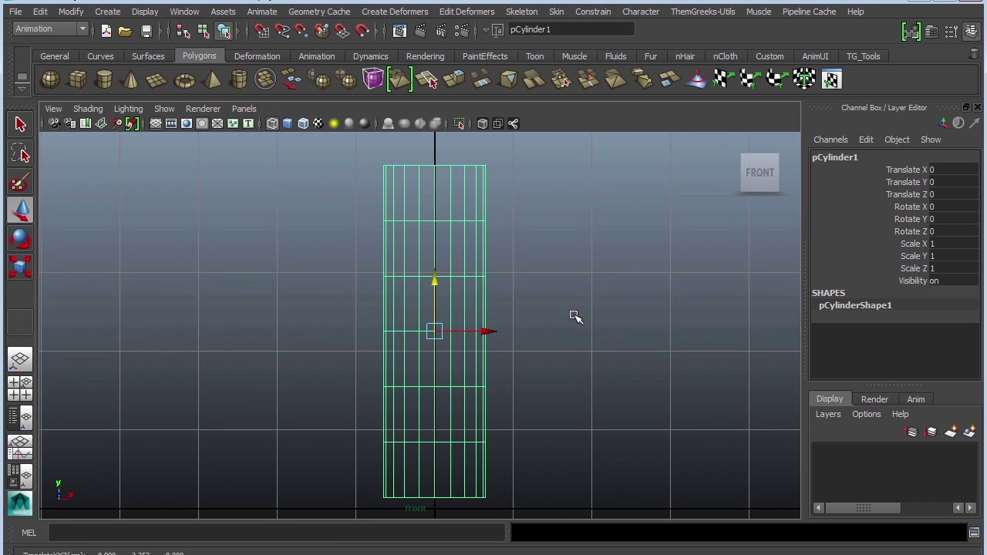
left_click(591, 287)
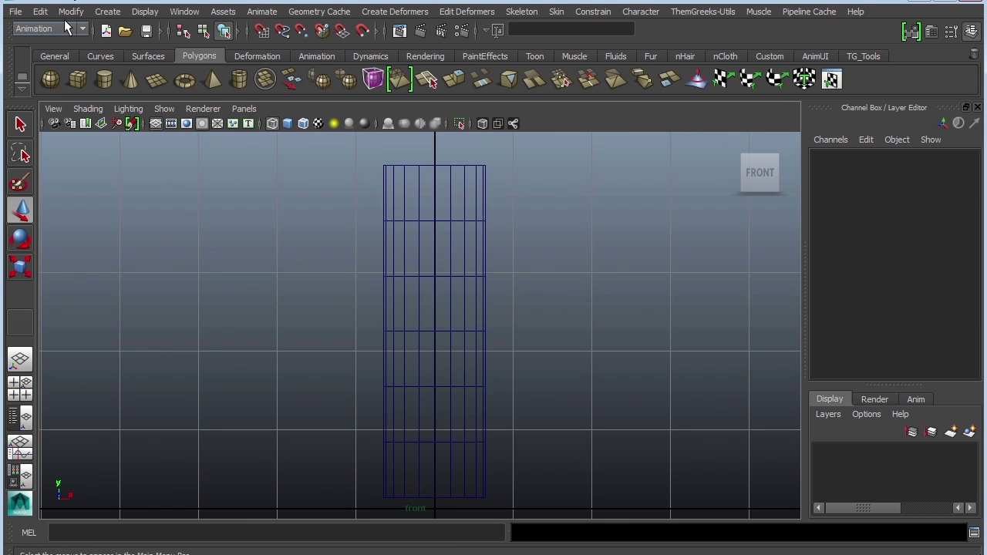
- Draw a chain of five joints up the cylinder's centre line from its base to its top edge
left_click(529, 14)
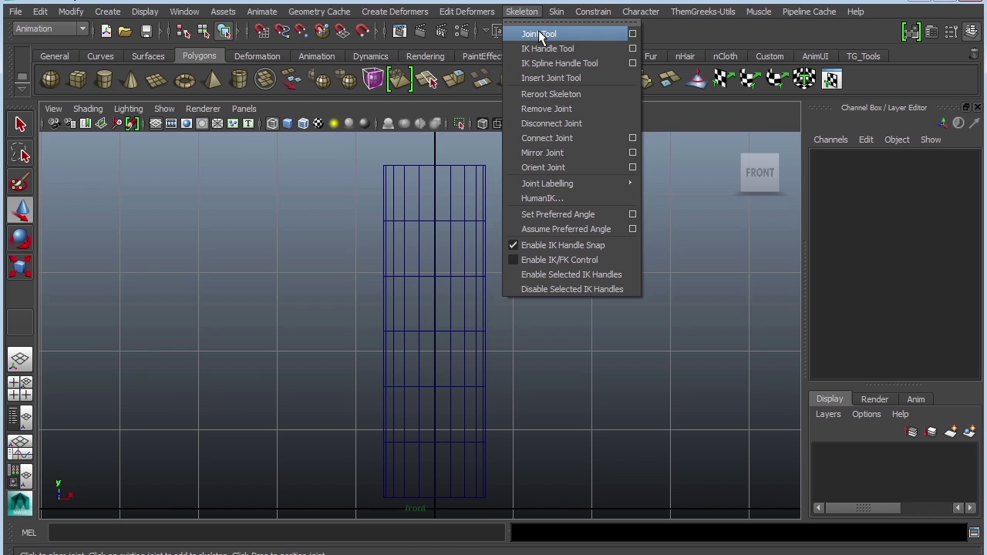
left_click(539, 34)
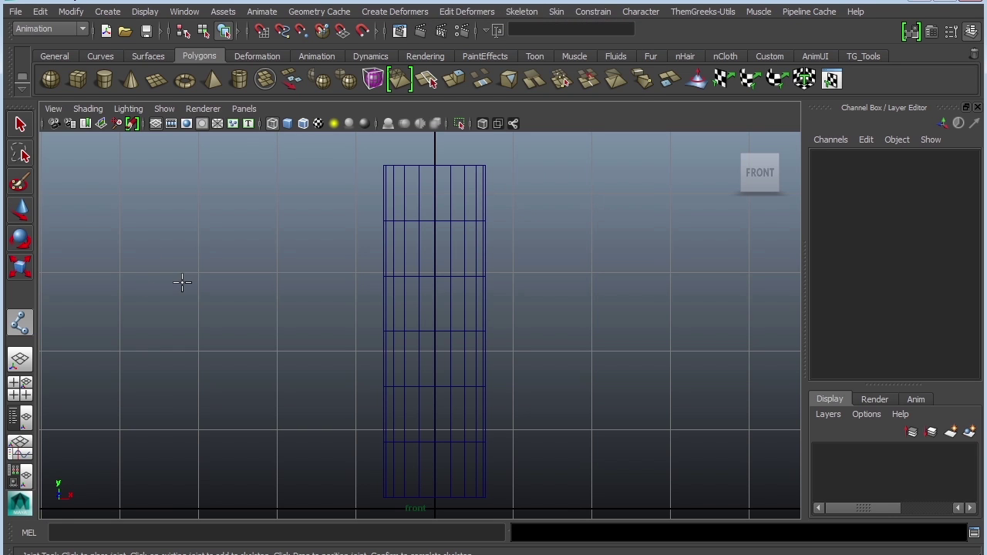
left_click(435, 498)
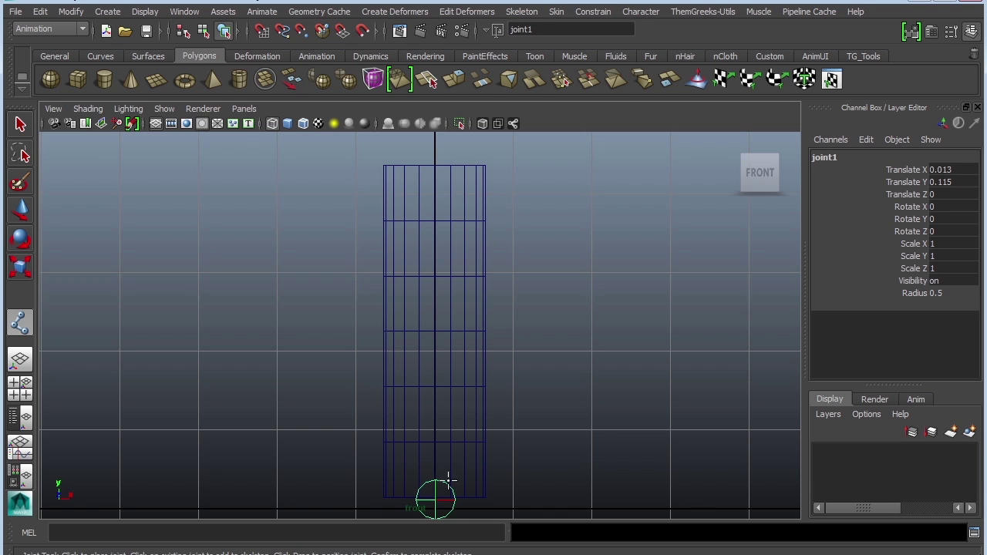
left_click(435, 405)
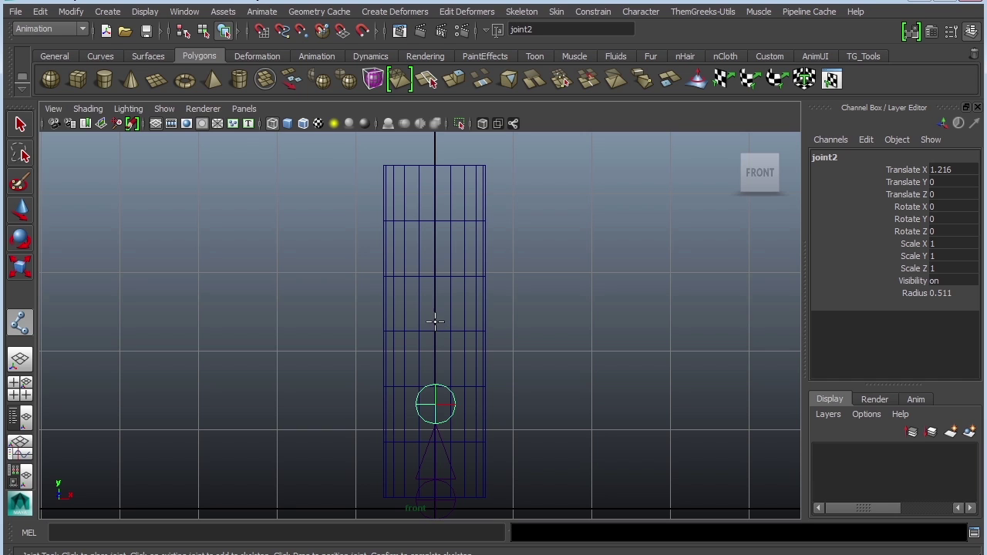
left_click(435, 322)
left_click(436, 254)
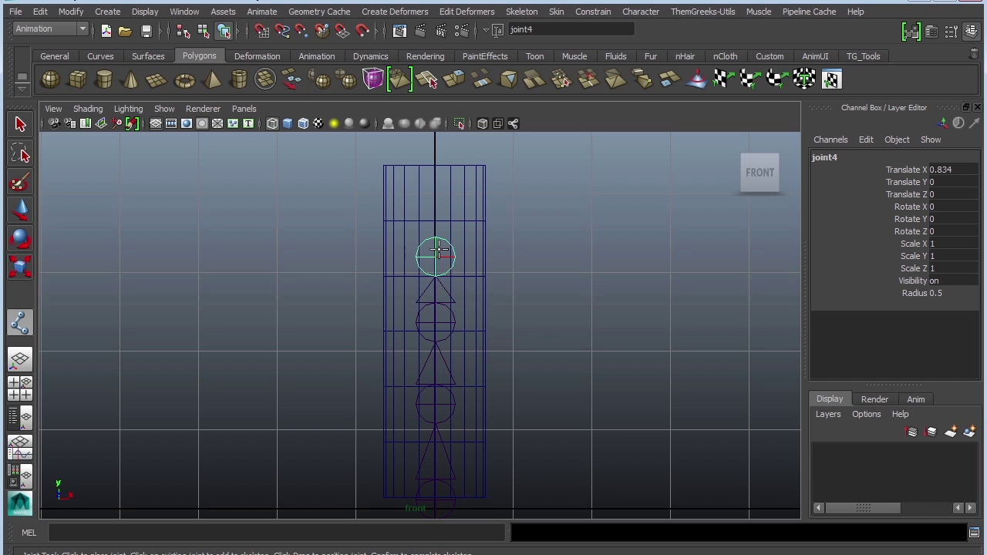
left_click(435, 165)
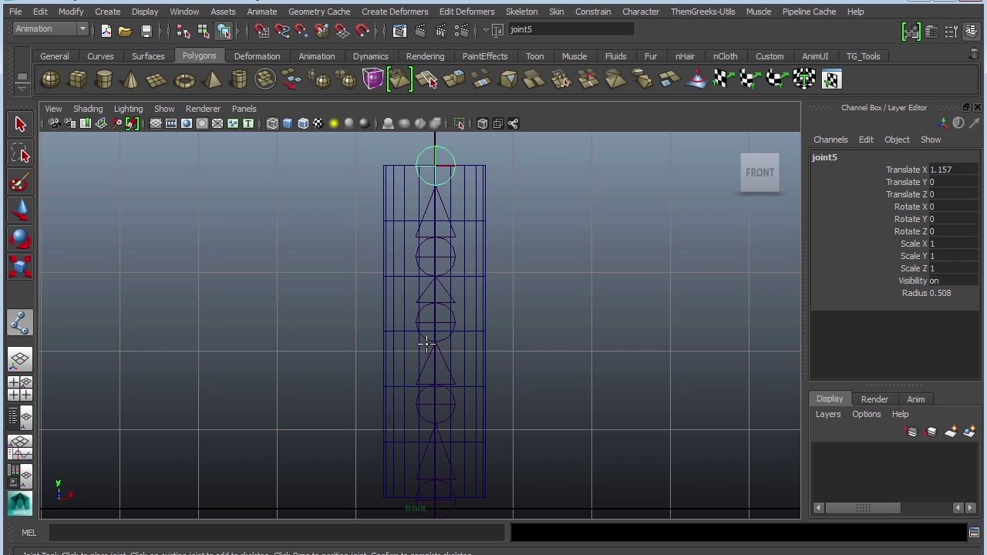
key("Return")
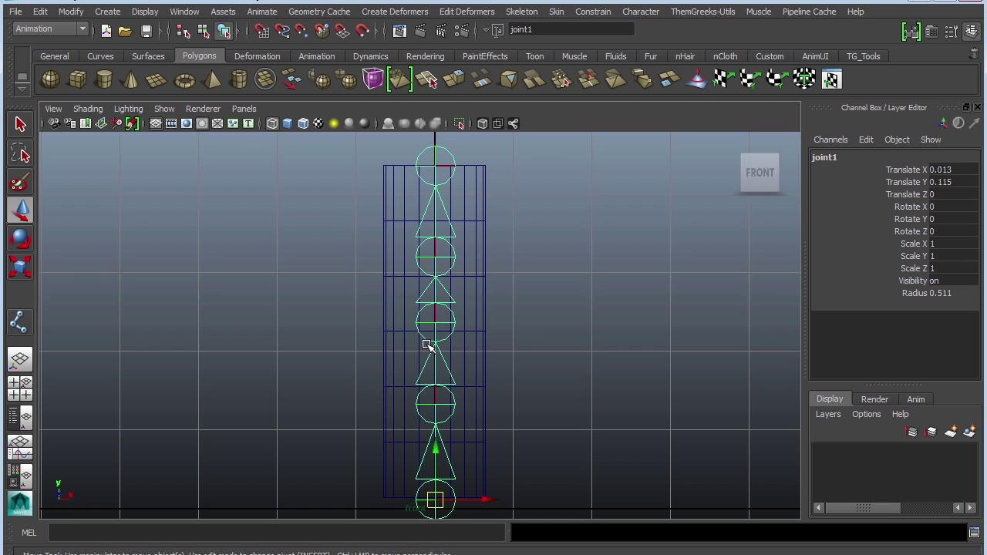
- Return to the perspective view and enable X-ray joints so the chain displays through the cylinder
key("space")
key("space")
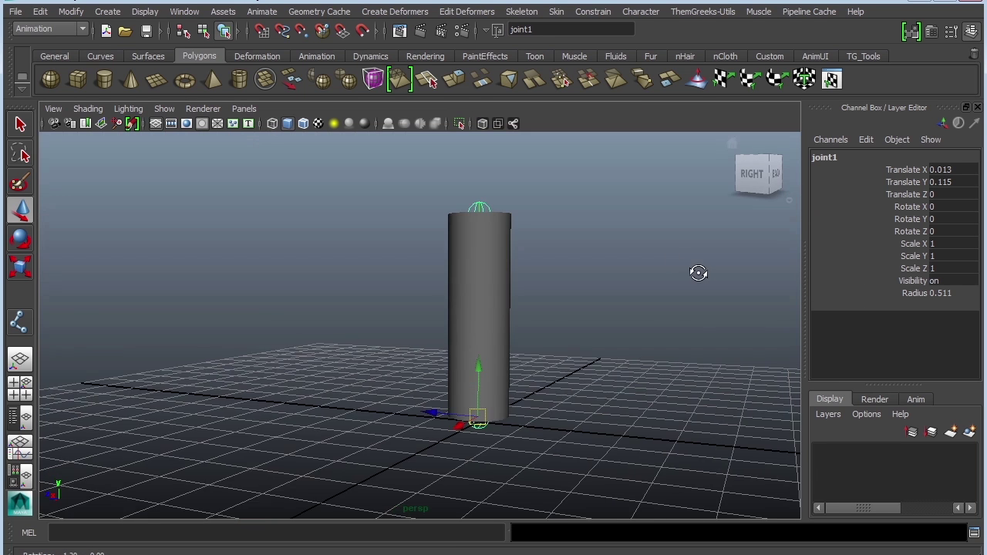
left_click_drag(601, 307, 625, 321, "alt")
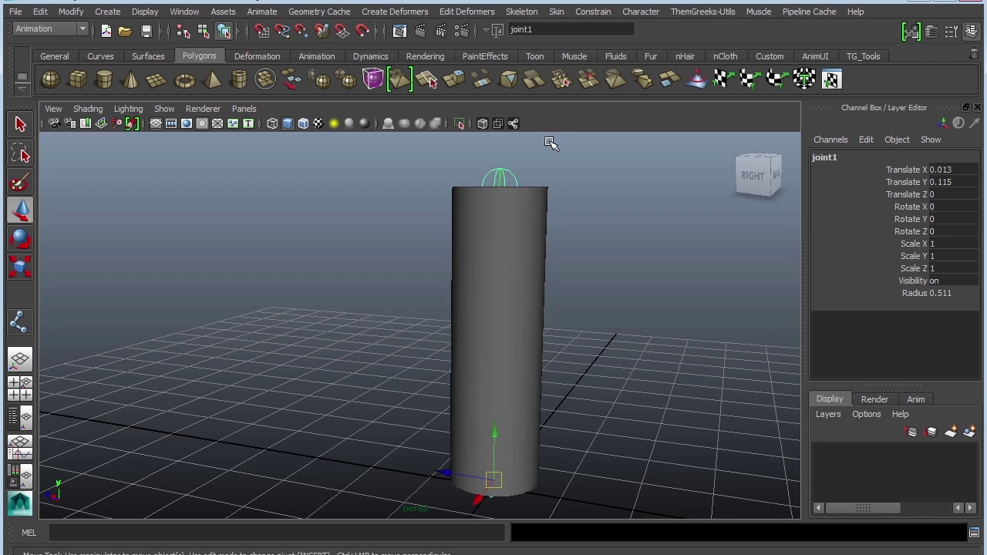
left_click(518, 123)
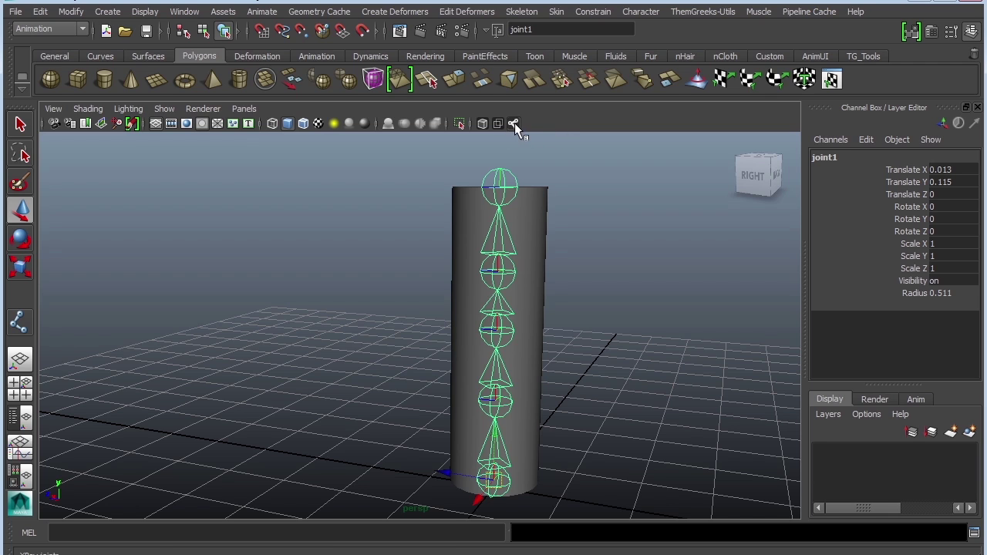
left_click_drag(663, 300, 547, 287, "alt")
middle_click_drag(548, 337, 590, 266, "alt")
right_click_drag(575, 275, 617, 284, "alt")
- Show the Outliner beside the perspective view and expand the joint hierarchy down to joint4
left_click(23, 420)
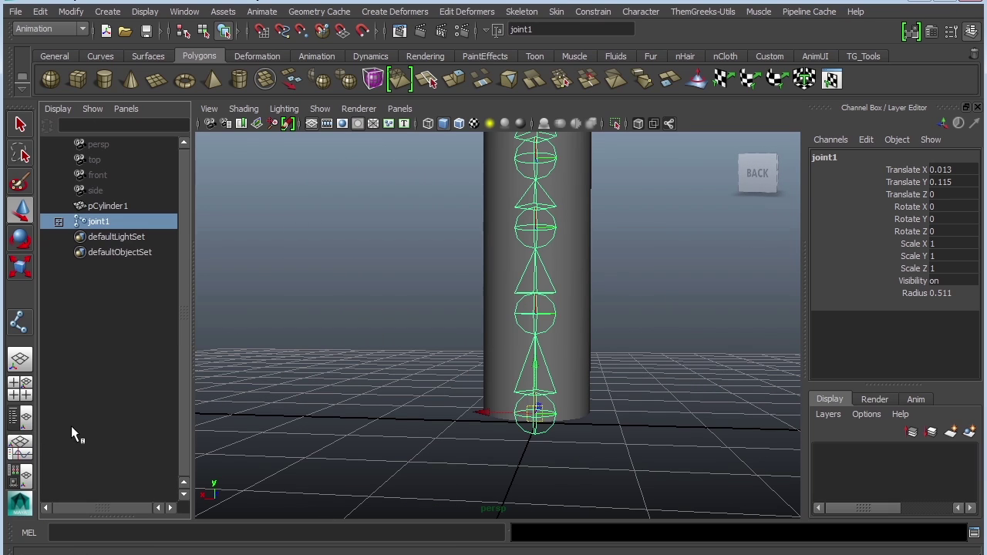
left_click(130, 207)
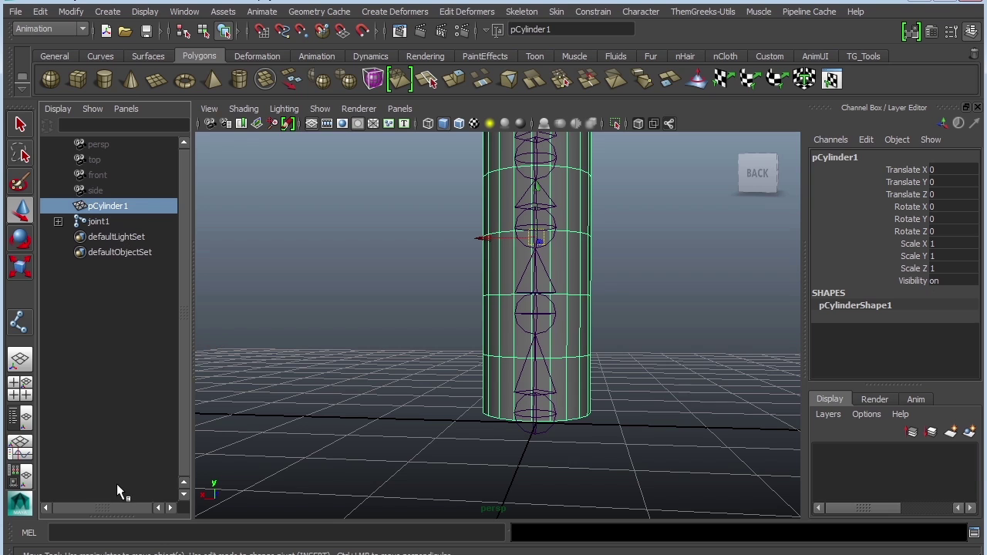
left_click(100, 222)
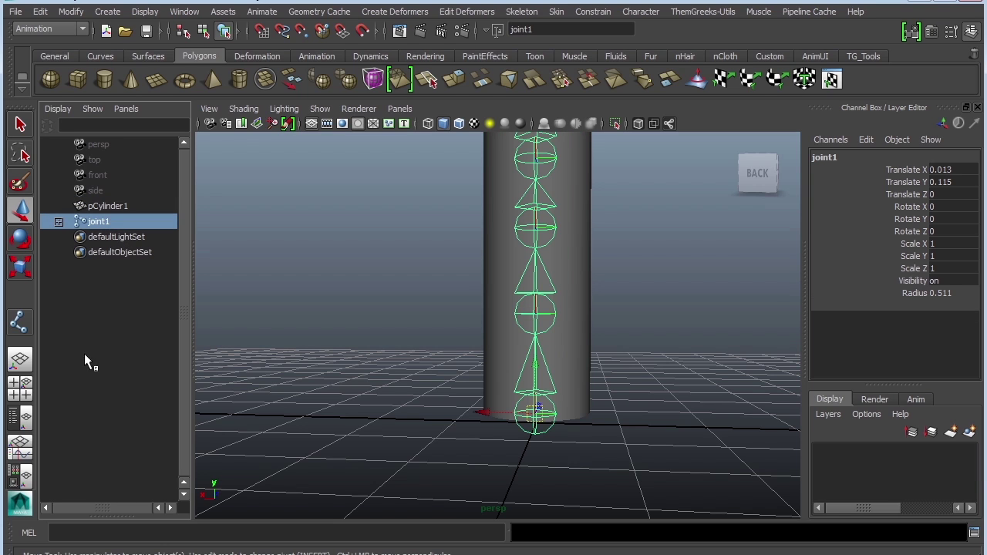
left_click(59, 222)
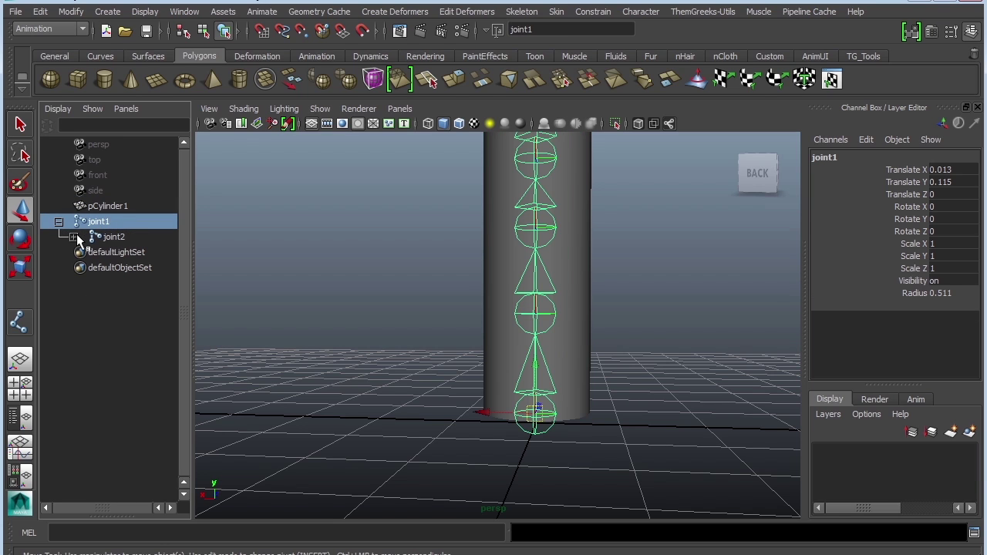
left_click(73, 237)
left_click(89, 252)
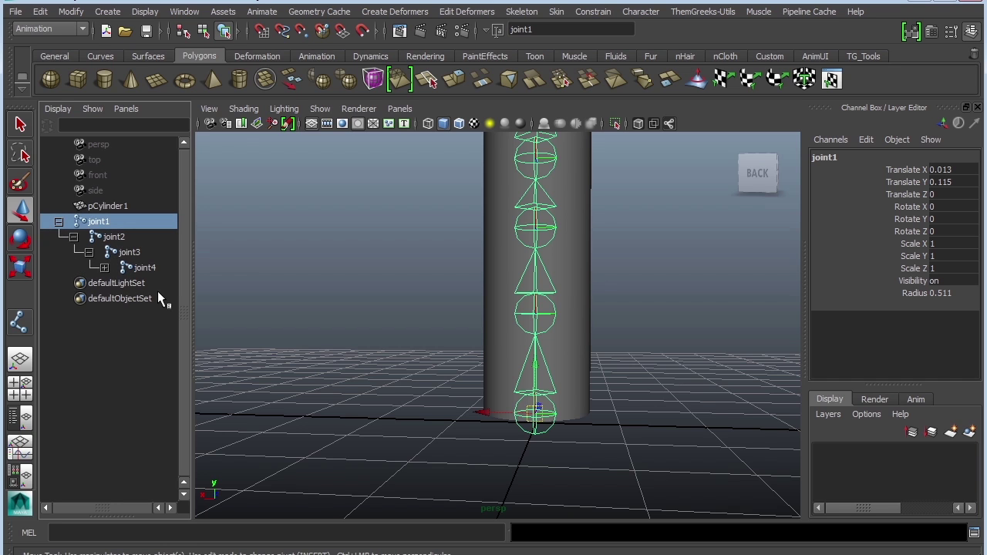
- Try moving the root joint to see how its children follow, and undo the move
left_click_drag(621, 324, 519, 347, "alt")
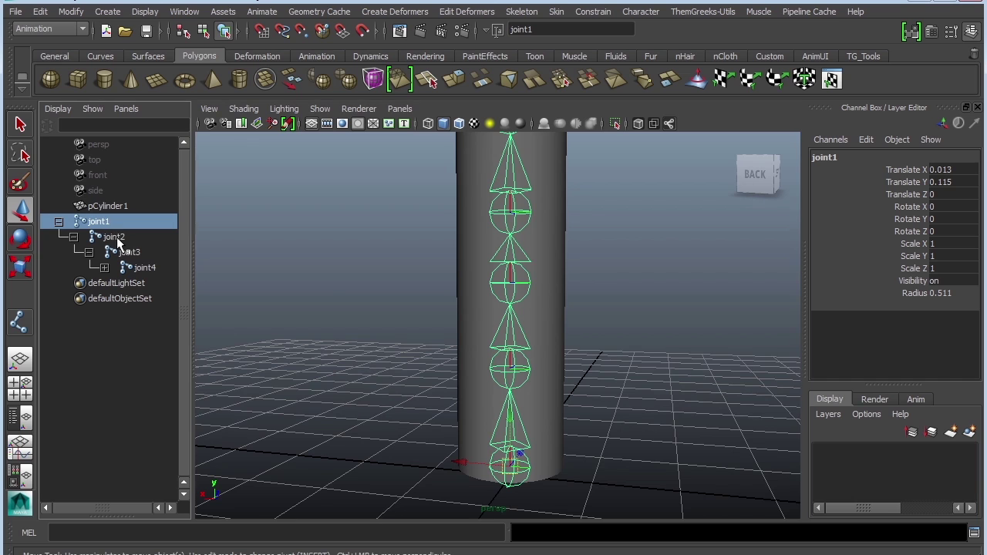
right_click_drag(641, 399, 602, 379, "alt")
left_click_drag(511, 448, 522, 414)
key("ctrl+z")
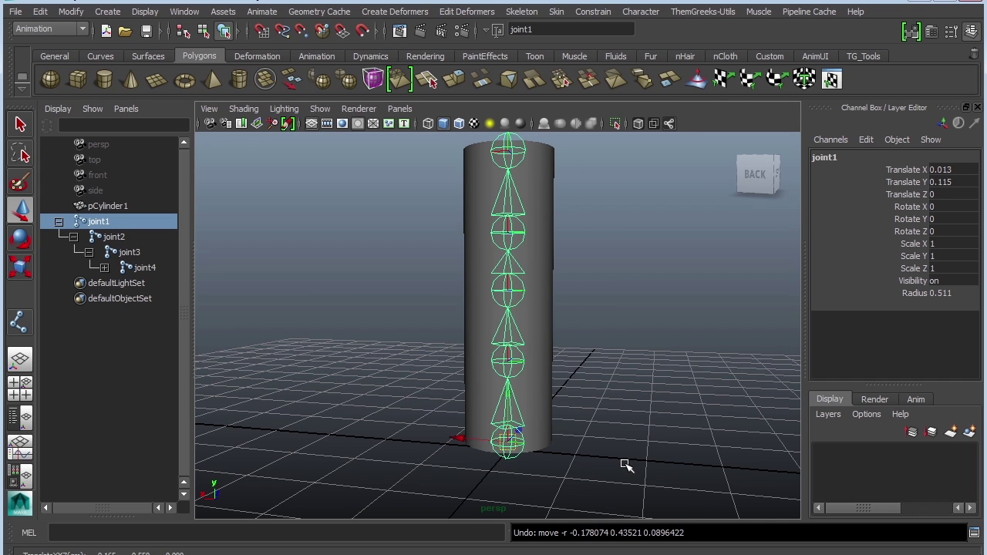
- Try rotating joint2 to about 20, 20 and 44 degrees in X, Y and Z, undo it and clear the selection
left_click(507, 387)
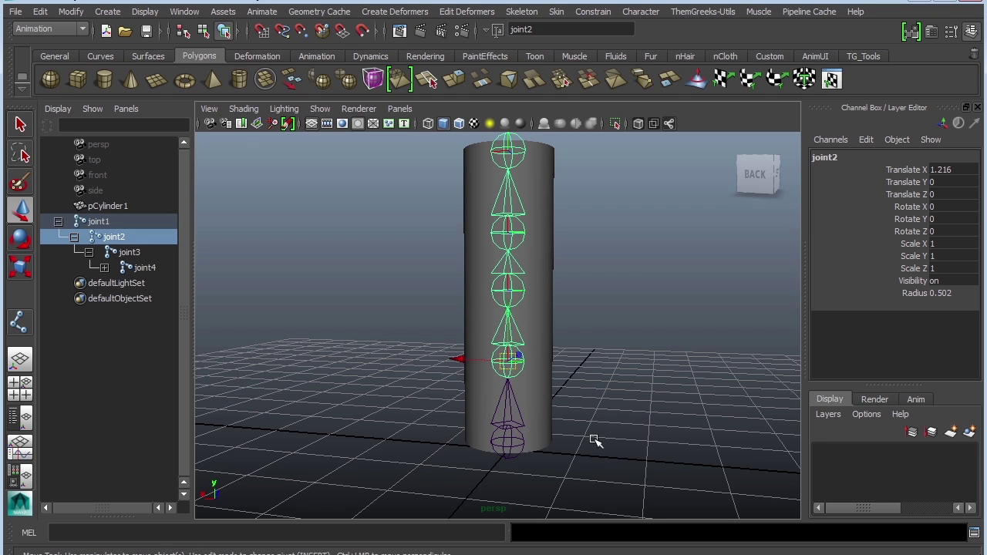
key("e")
left_click_drag(540, 335, 557, 370)
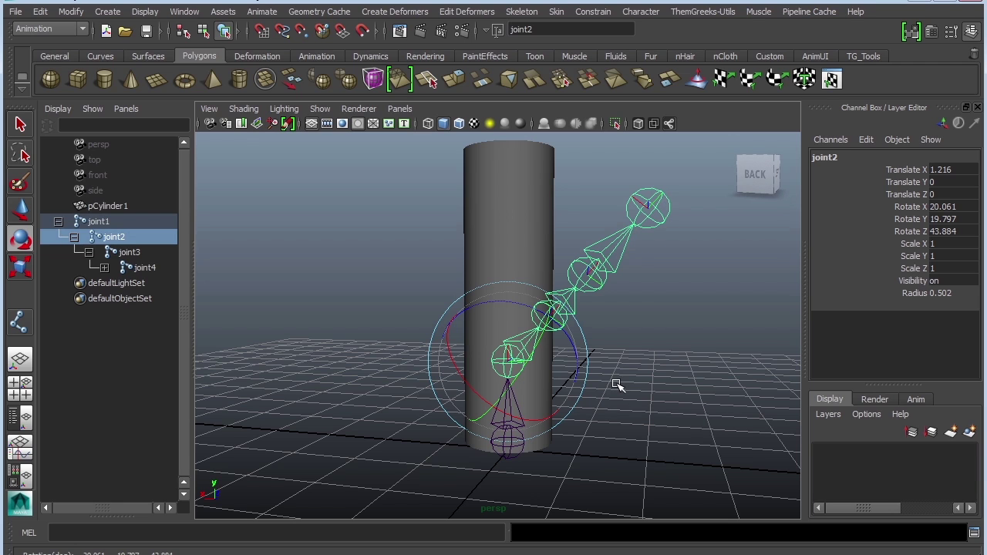
key("ctrl+z")
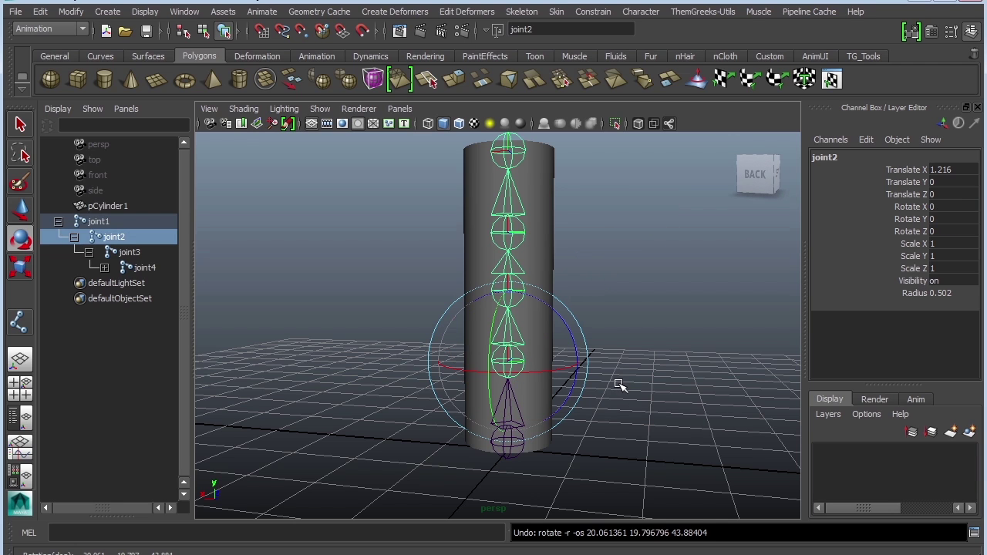
left_click(669, 361)
left_click_drag(669, 361, 609, 330, "alt")
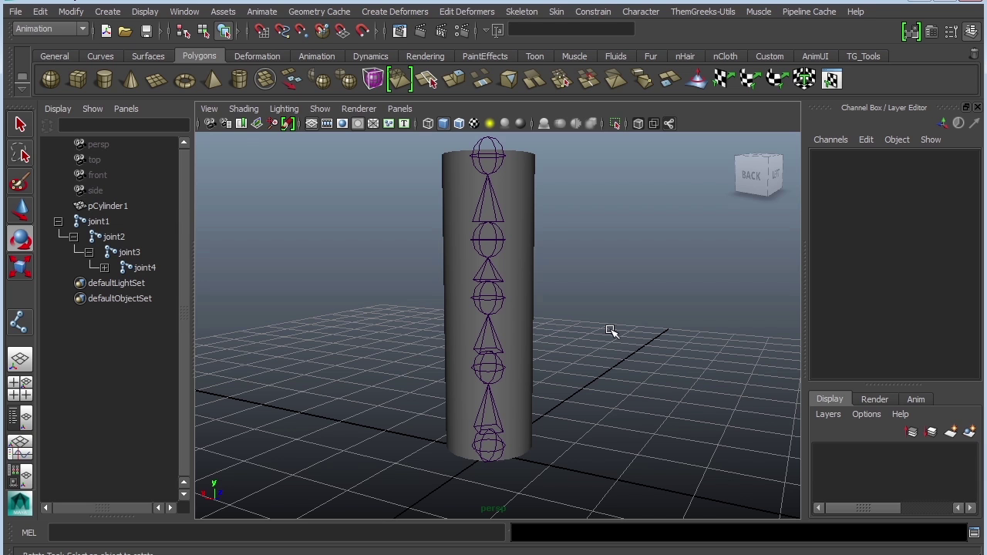
- Try transforming the root joint at the cylinder's base, and undo the changes
left_click(494, 447)
left_click_drag(548, 475, 575, 463, "alt")
left_click_drag(567, 423, 527, 411)
key("ctrl+z")
key("ctrl+z")
key("ctrl+z")
left_click(540, 351)
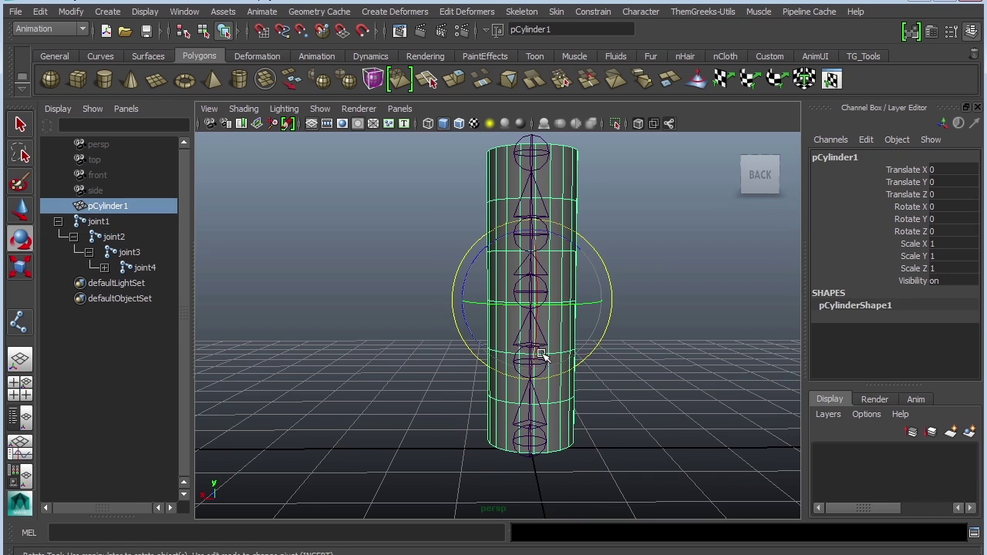
key("ctrl+z")
- Try rotating the chain from the second joint, and undo the rotation
left_click(540, 365)
left_click_drag(540, 364, 605, 372)
key("ctrl+z")
- Try rotating joint3 to about -27.5 degrees in Z, and undo the rotation
left_click_drag(714, 381, 632, 380, "alt")
left_click(538, 292)
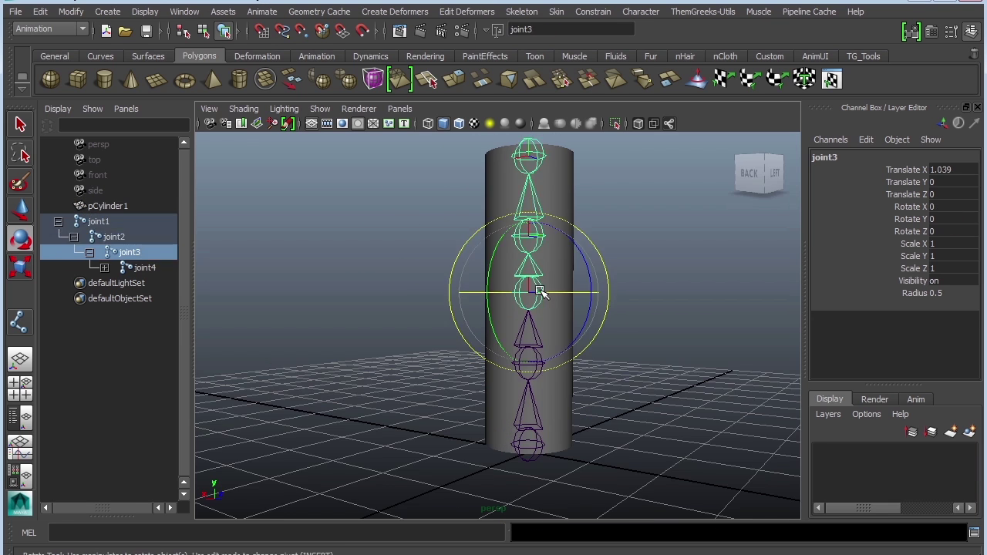
left_click_drag(582, 250, 551, 235)
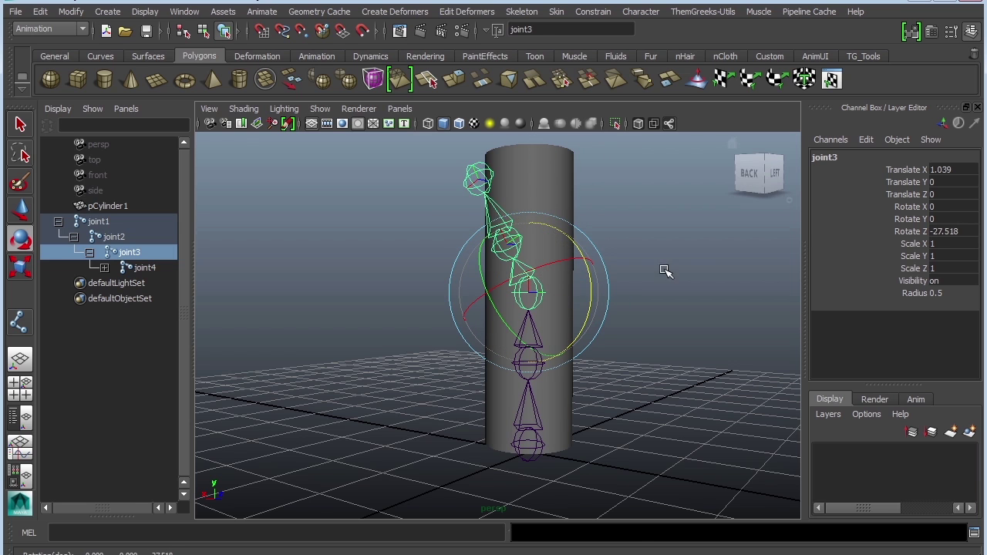
key("ctrl+z")
key("ctrl+z")
- Try moving joint4 with the Move tool, undo the move and clear the selection
left_click_drag(657, 256, 609, 244, "alt")
left_click(497, 231)
key("w")
left_click(494, 235)
left_click_drag(540, 239, 577, 255)
key("ctrl+z")
left_click_drag(608, 286, 551, 298, "alt")
left_click(606, 342)
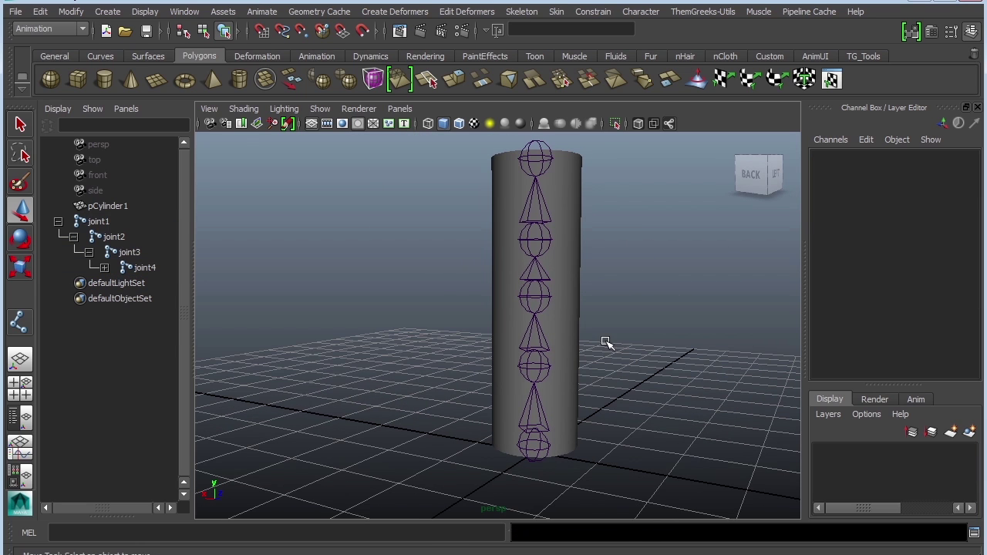
- Try moving joint3's pivot, undo the change and clear the selection
left_click_drag(607, 342, 590, 317, "alt")
left_click(590, 316)
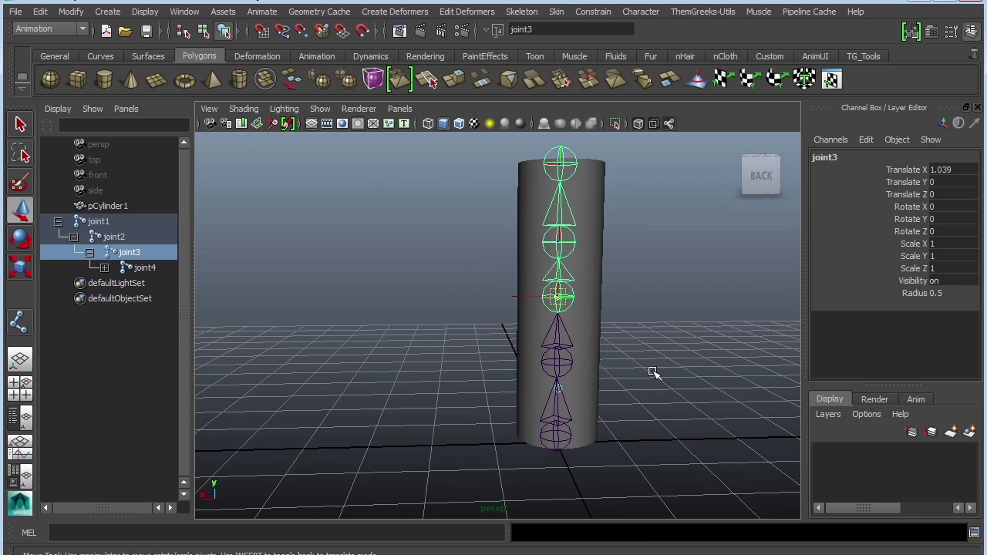
left_click_drag(674, 358, 565, 373, "alt")
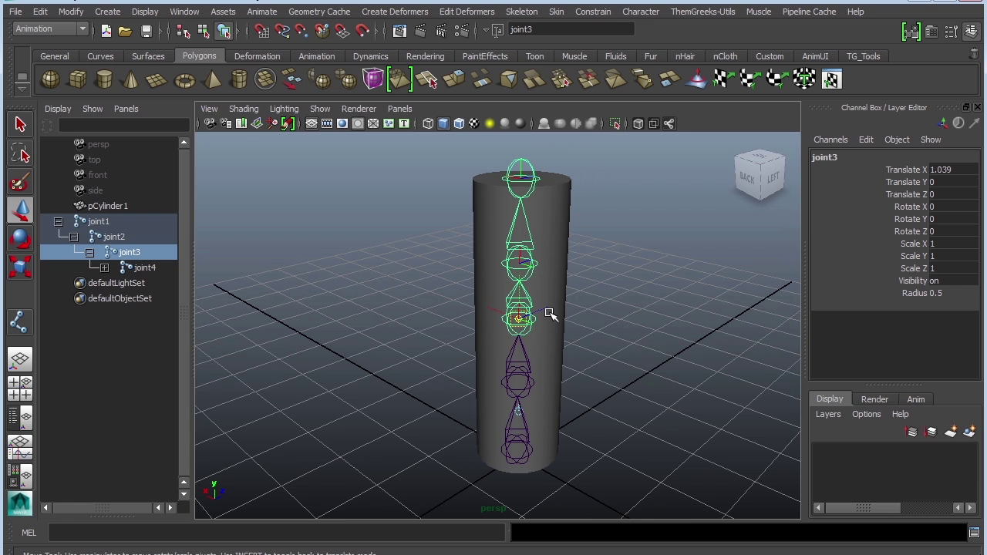
left_click_drag(548, 311, 583, 289)
key("ctrl+z")
key("ctrl+z")
key("ctrl+z")
key("ctrl+z")
key("ctrl+z")
key("ctrl+z")
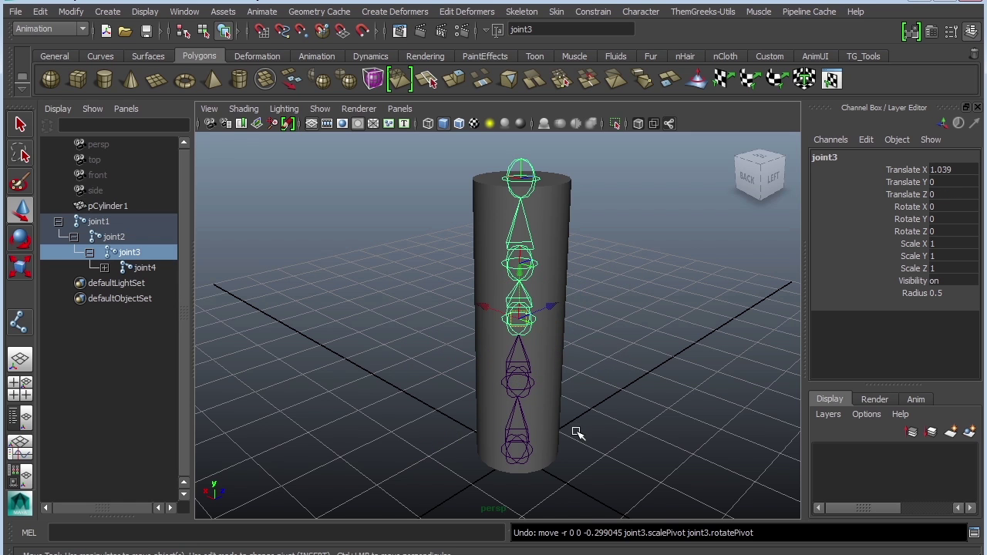
left_click_drag(578, 433, 643, 410, "alt")
left_click(697, 401)
left_click_drag(725, 389, 685, 388, "alt")
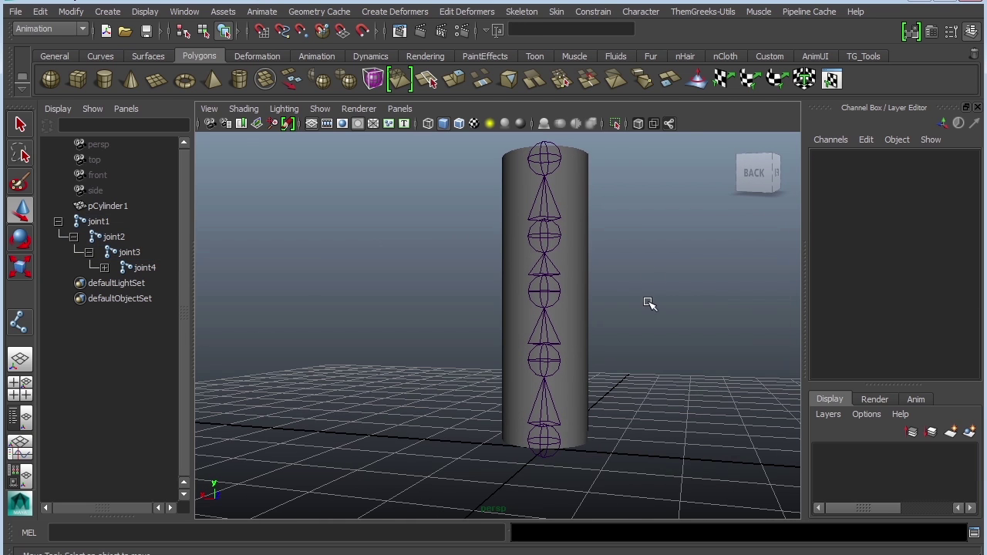
- Bind pCylinder1 as skin to the joint chain, starting from root joint1
left_click_drag(648, 304, 578, 348, "alt")
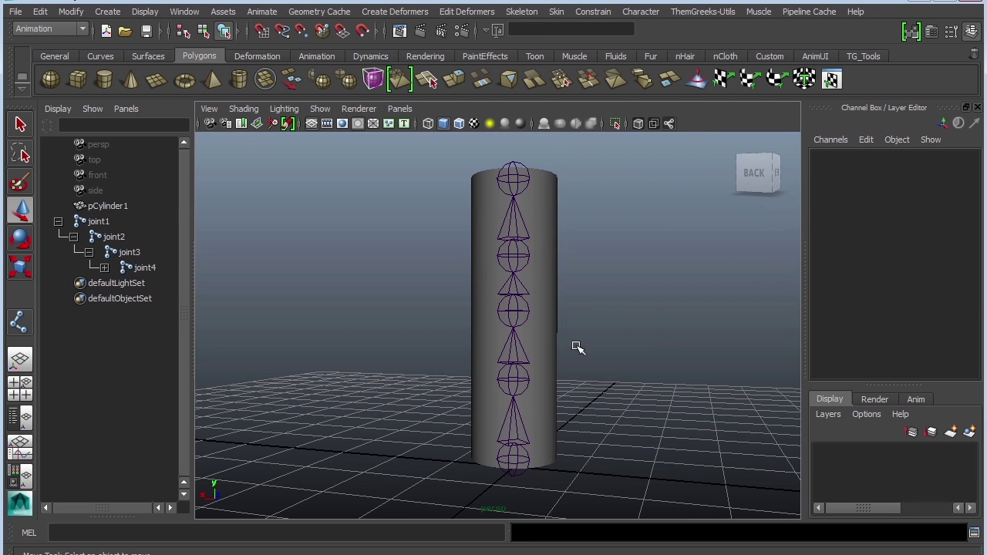
left_click(514, 461)
key("w")
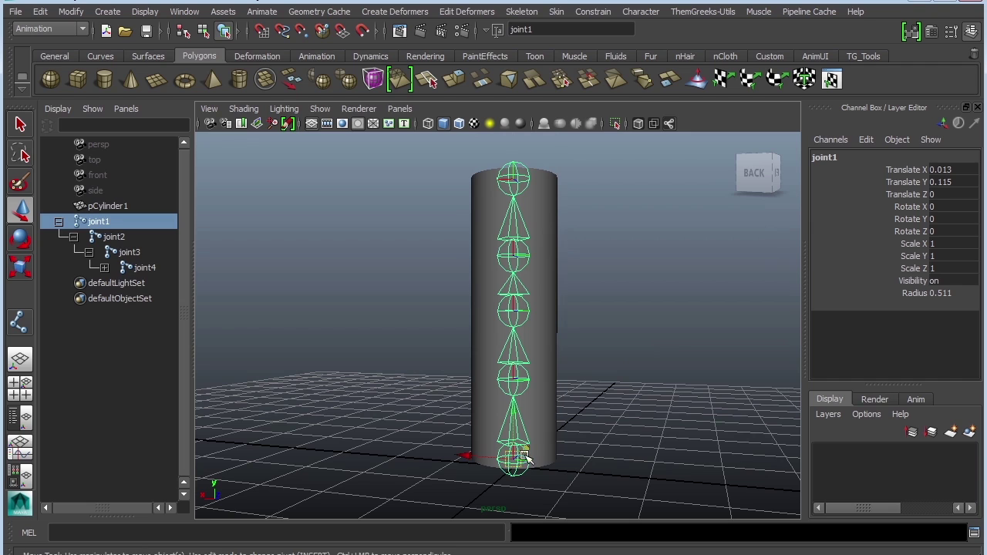
left_click(560, 289)
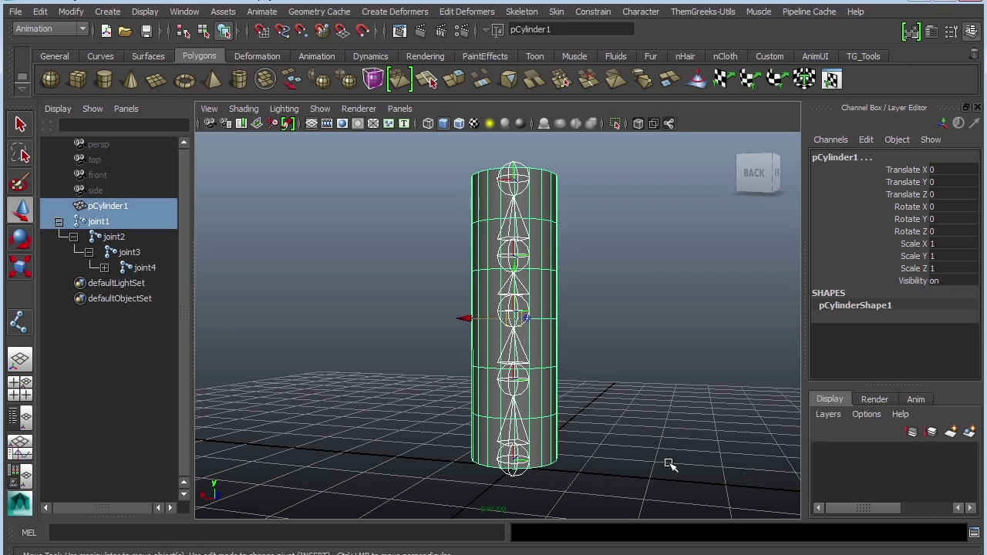
left_click(522, 12)
mouse_move(556, 11)
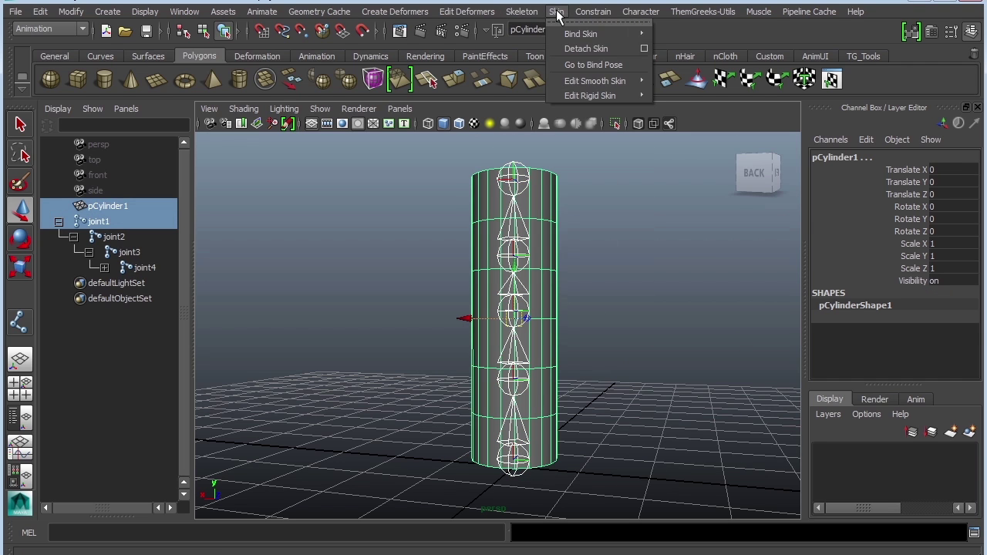
mouse_move(586, 34)
left_click(682, 42)
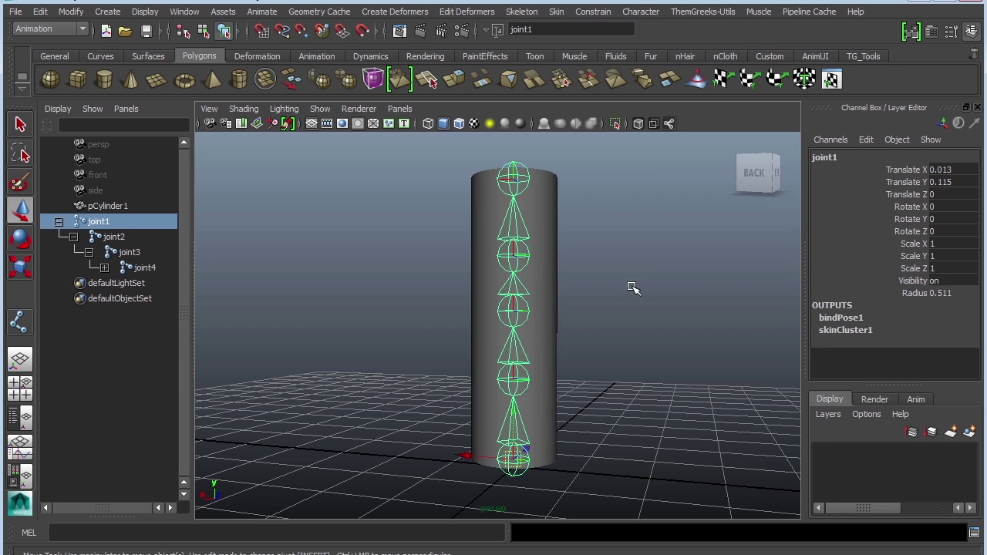
- Try rotating the bound cylinder from root joint1, then undo the rotation and clear the selection
left_click(659, 347)
mouse_move(660, 347)
left_mouse_down("alt")
mouse_move(625, 348)
mouse_move(669, 352)
left_mouse_up("alt")
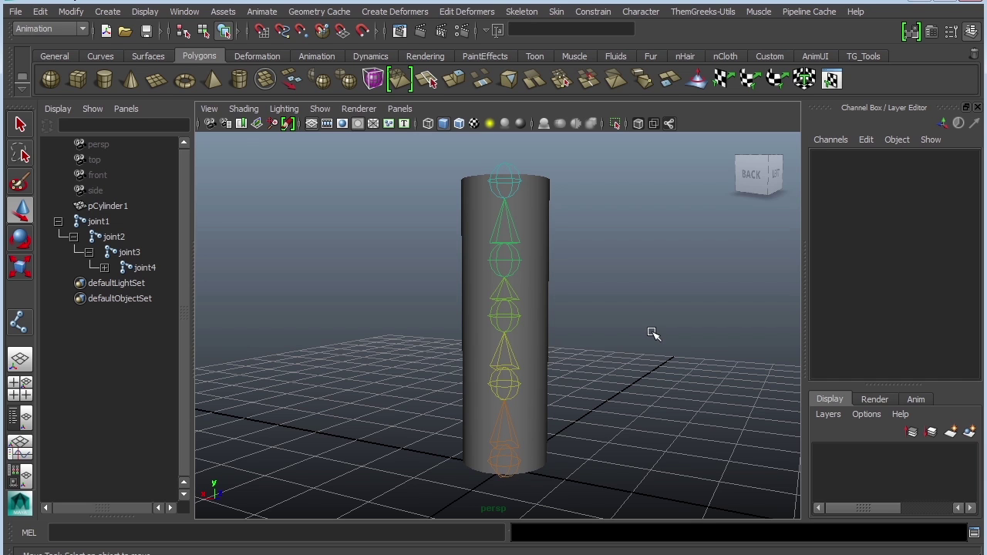
left_click_drag(583, 334, 603, 338, "alt")
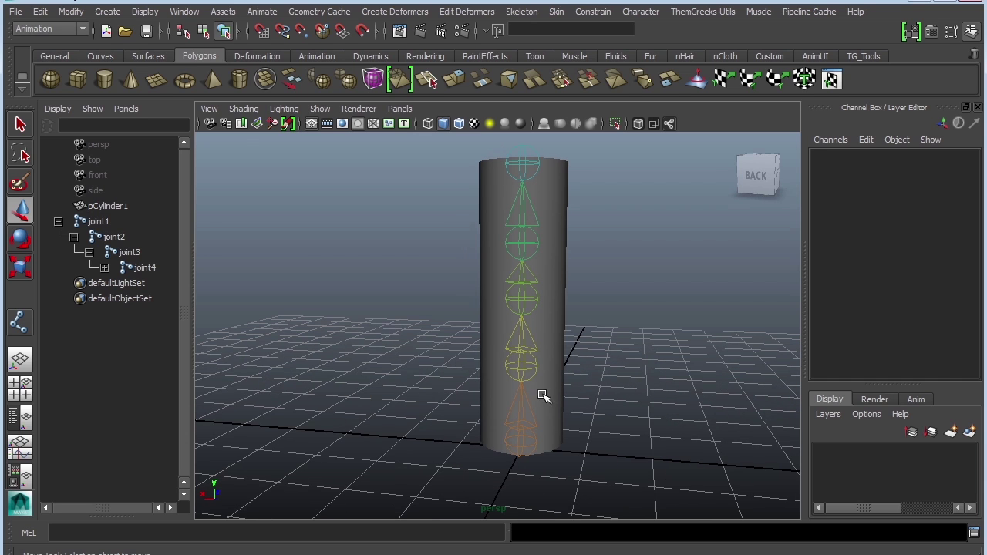
left_click(526, 451)
left_click(524, 444)
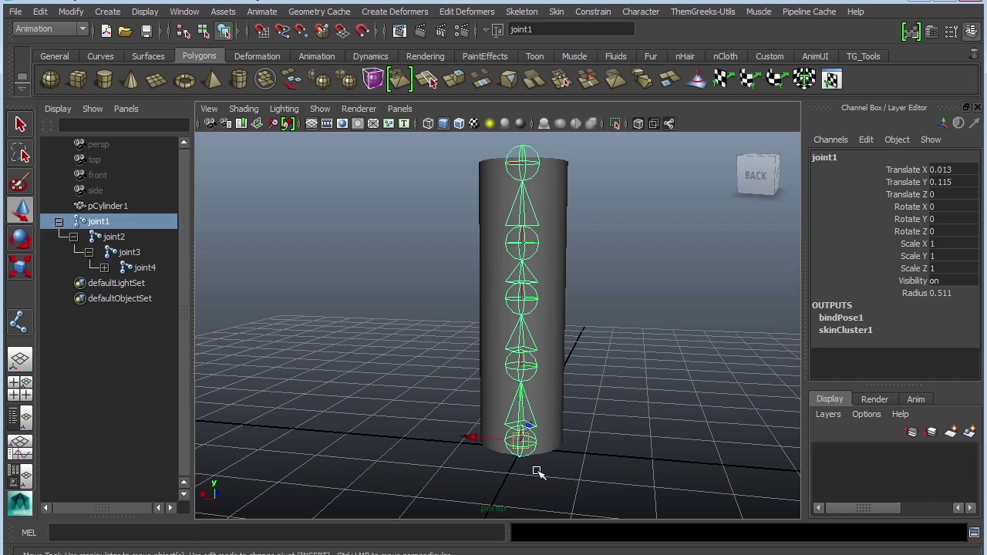
key("e")
left_click_drag(569, 403, 518, 375)
key("ctrl+z")
left_click(649, 347)
- Bend the bound cylinder into an arch by rotating joint2, joint3 and joint4 in the same direction
left_click(528, 344)
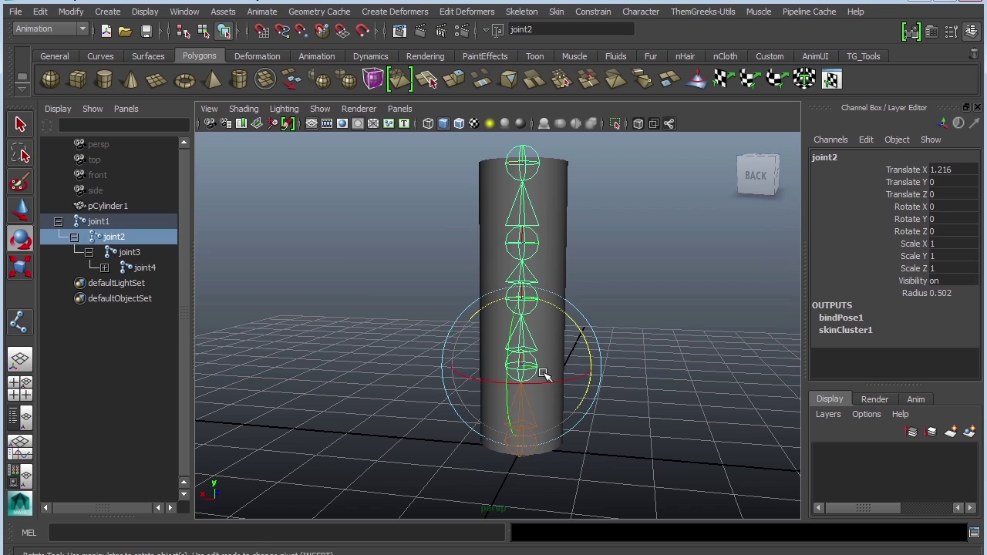
left_click_drag(568, 324, 598, 349)
left_click(606, 346)
left_click(545, 298)
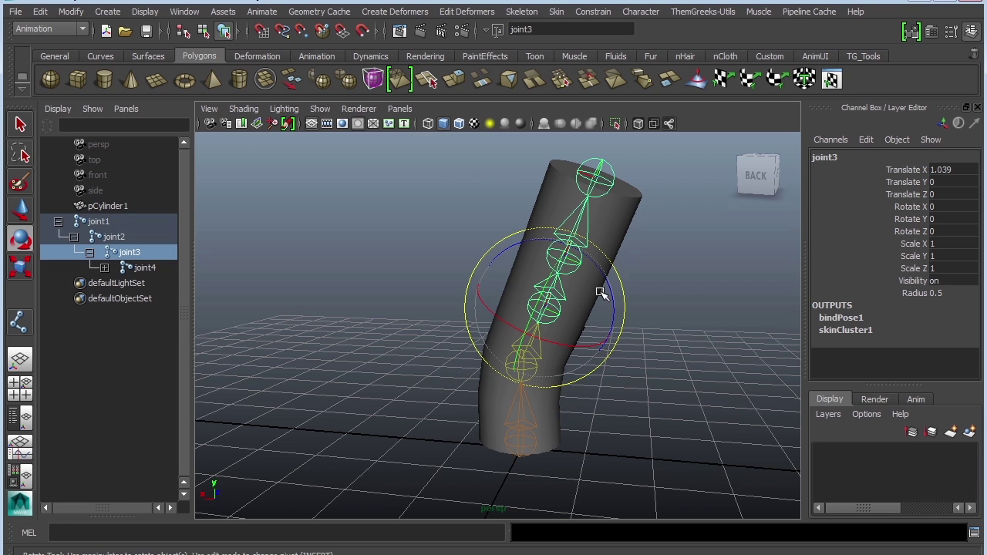
left_click_drag(601, 293, 640, 318)
left_click(645, 320)
left_click(622, 282)
left_click_drag(622, 282, 656, 410)
left_click(663, 407)
- Try rotating the end joint, joint5, then undo the rotation and clear the selection
left_click(684, 306)
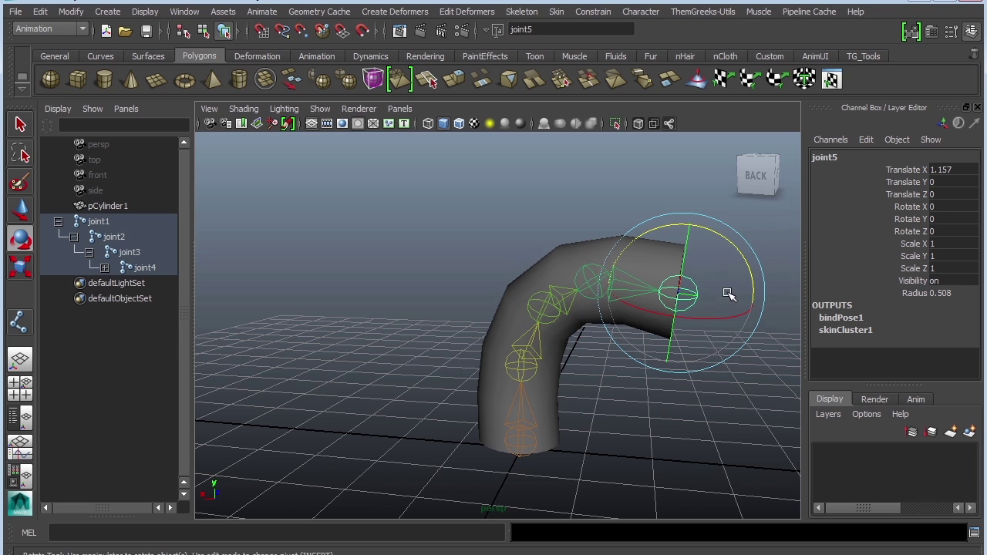
mouse_move(672, 255)
left_mouse_down()
mouse_move(625, 295)
mouse_move(661, 262)
mouse_move(667, 268)
left_mouse_up()
key("ctrl+z")
key("ctrl+z")
key("ctrl+z")
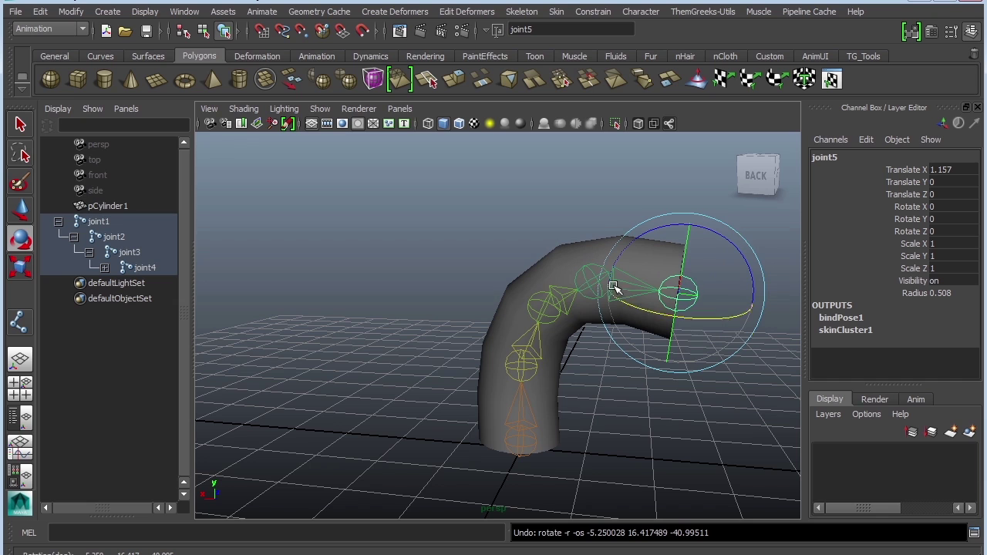
key("ctrl+z")
key("ctrl+z")
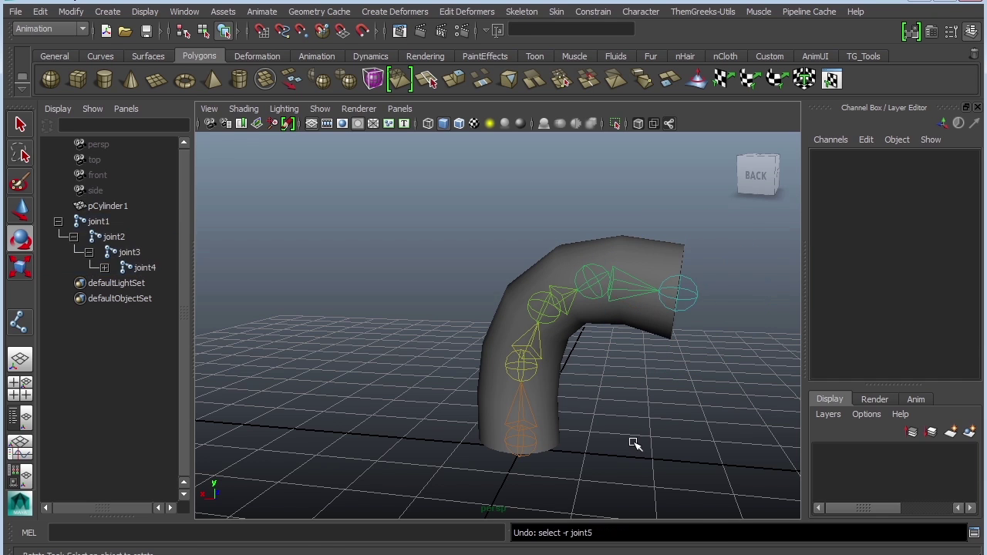
left_click(648, 429)
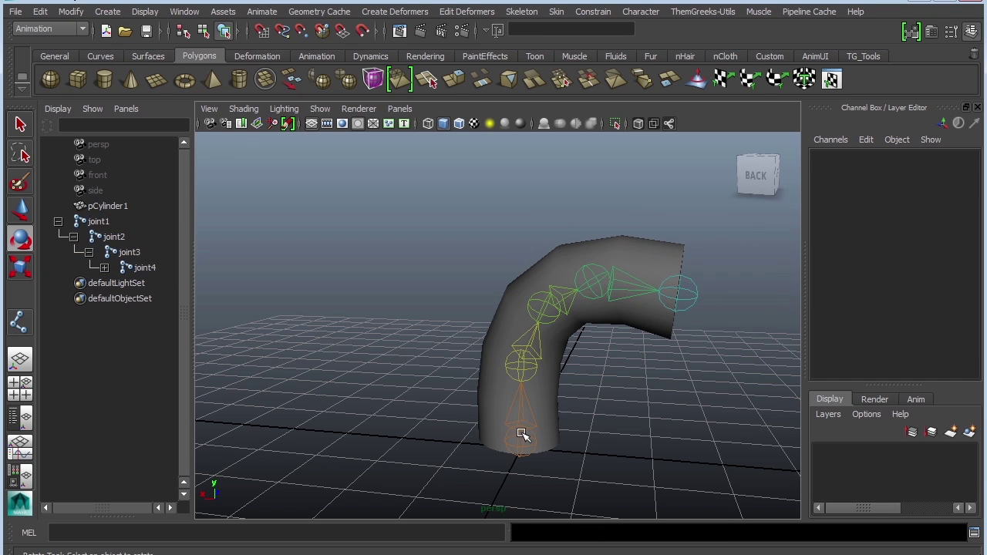
- Expand joint4 in the hierarchy and select every joint from joint1 to joint5
left_click(524, 436)
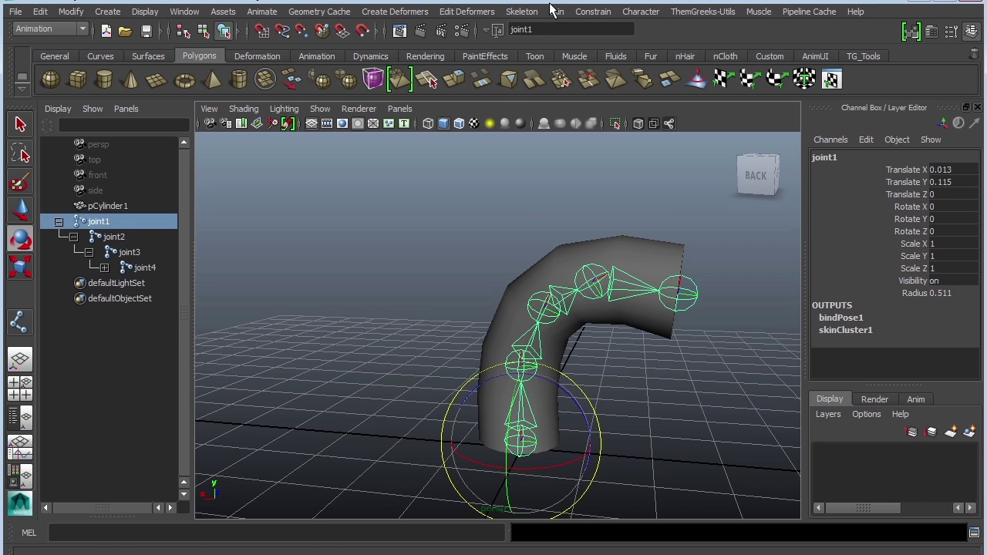
left_click(84, 537)
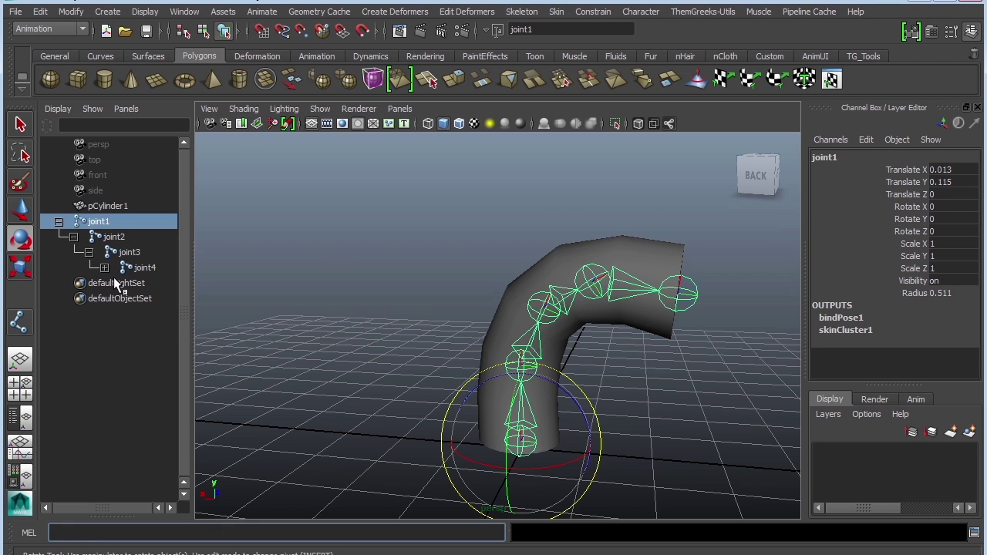
left_click(105, 267)
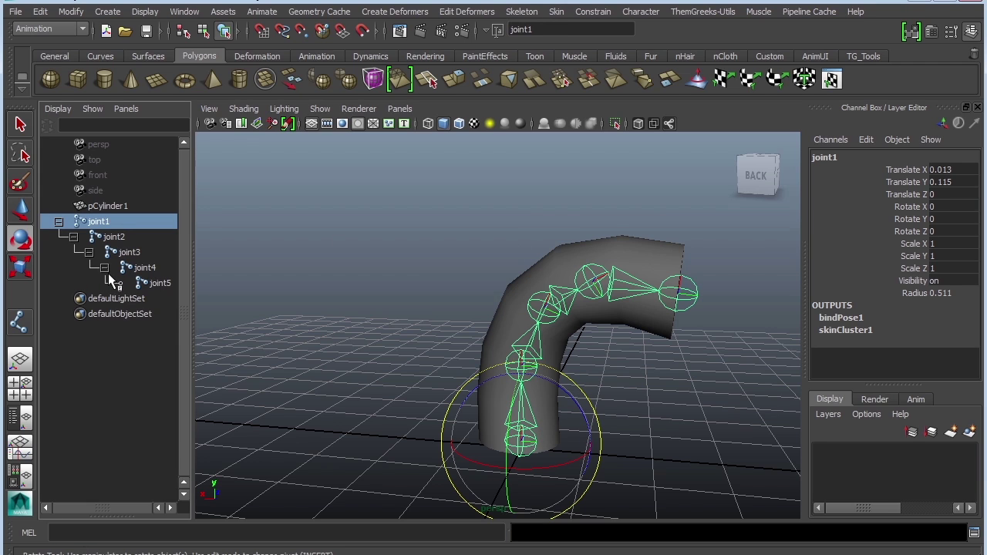
left_click(169, 284, "shift")
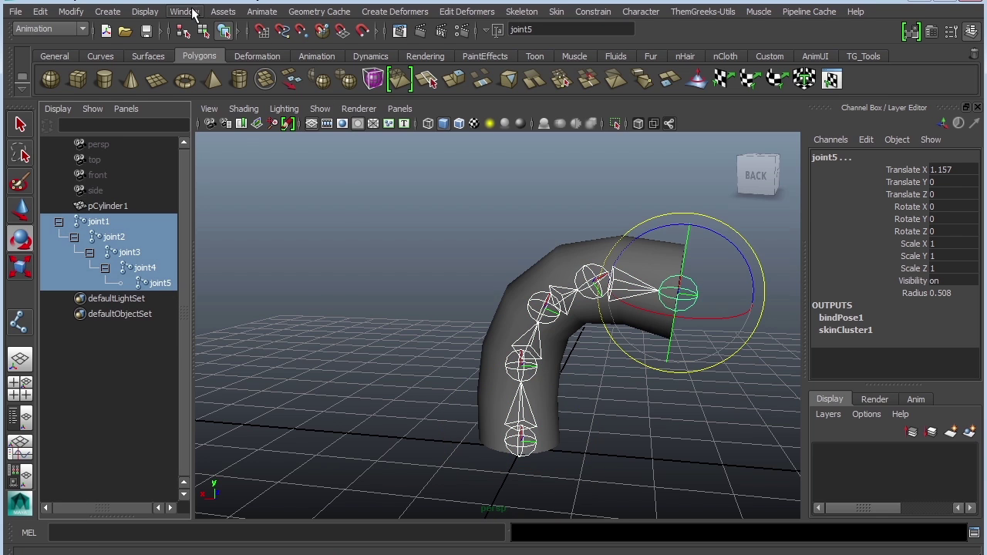
- Show the Time Slider and Range Slider, and extend the playback range to frame 48
left_click(145, 12)
mouse_move(223, 48)
mouse_move(194, 61)
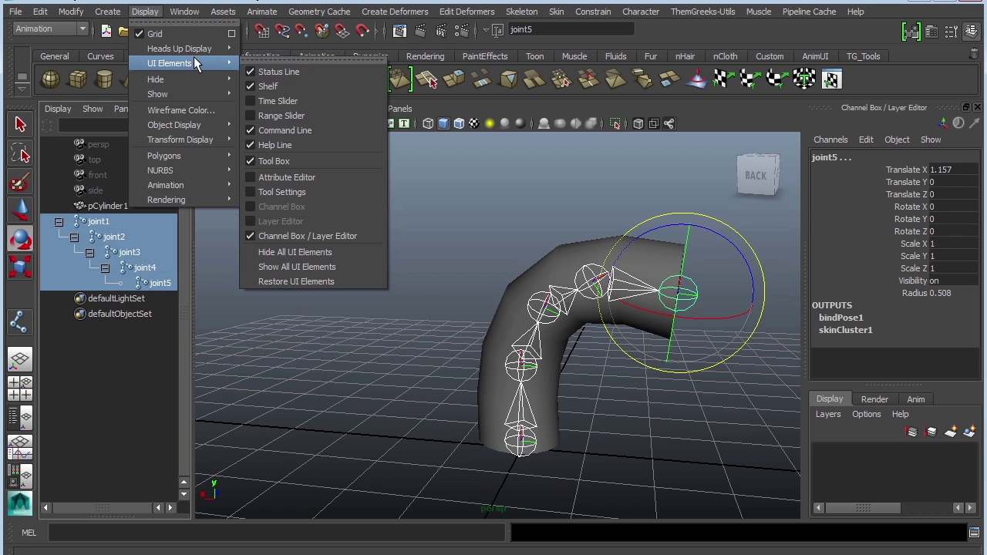
left_click(273, 101)
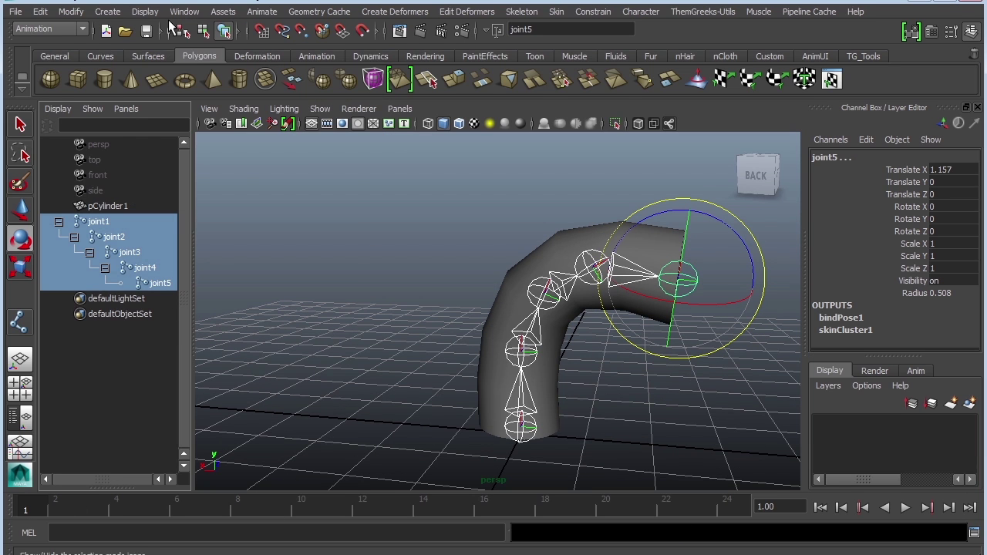
left_click(145, 11)
mouse_move(187, 48)
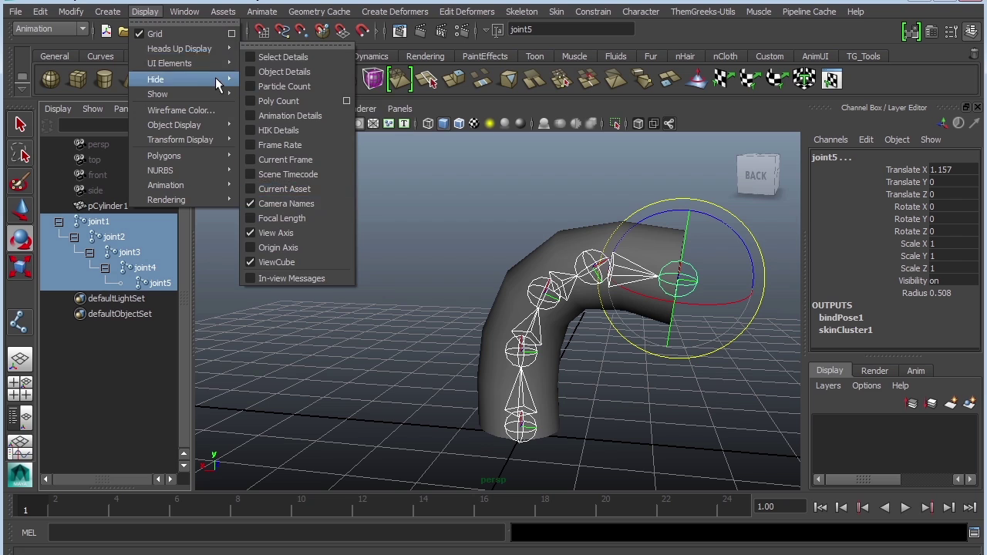
left_click(282, 122)
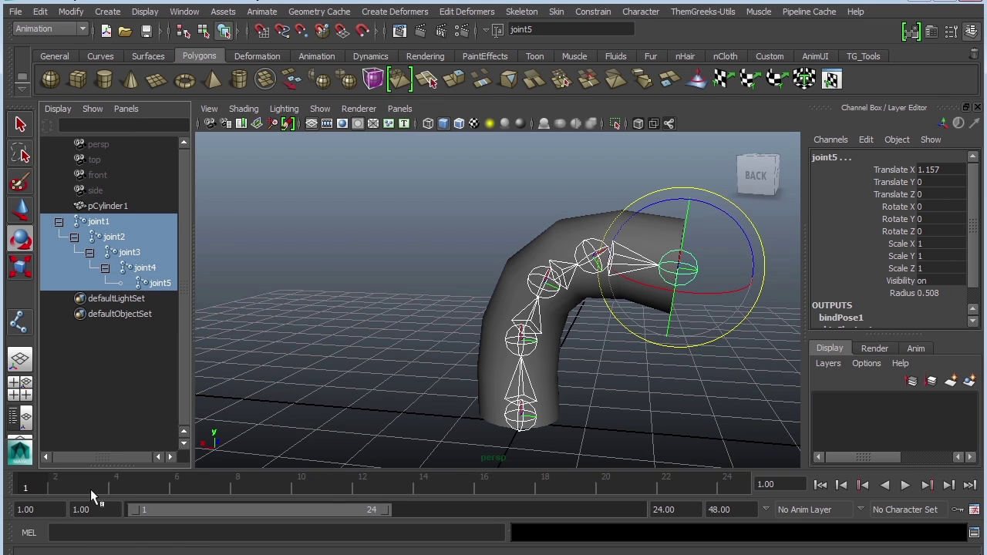
left_click(665, 509)
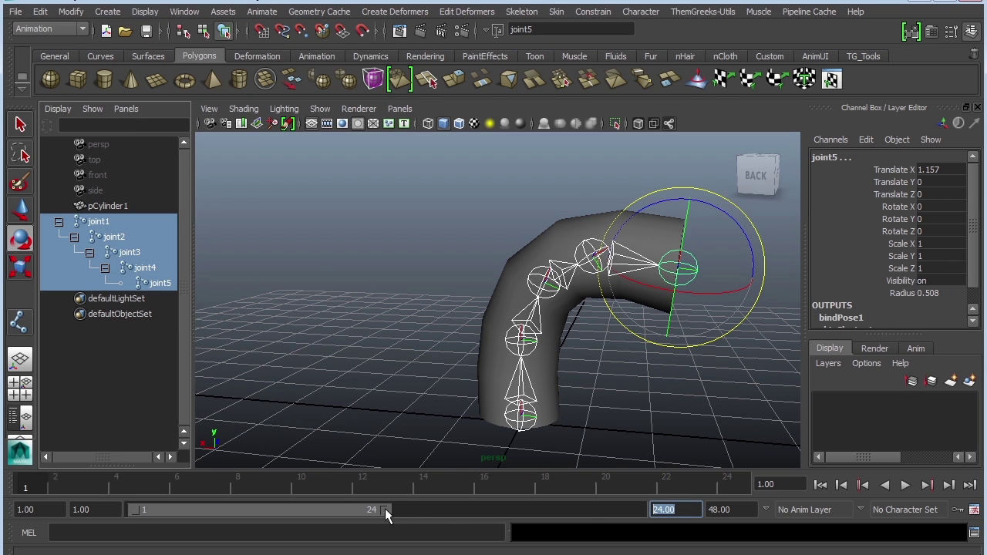
left_click_drag(385, 510, 693, 522)
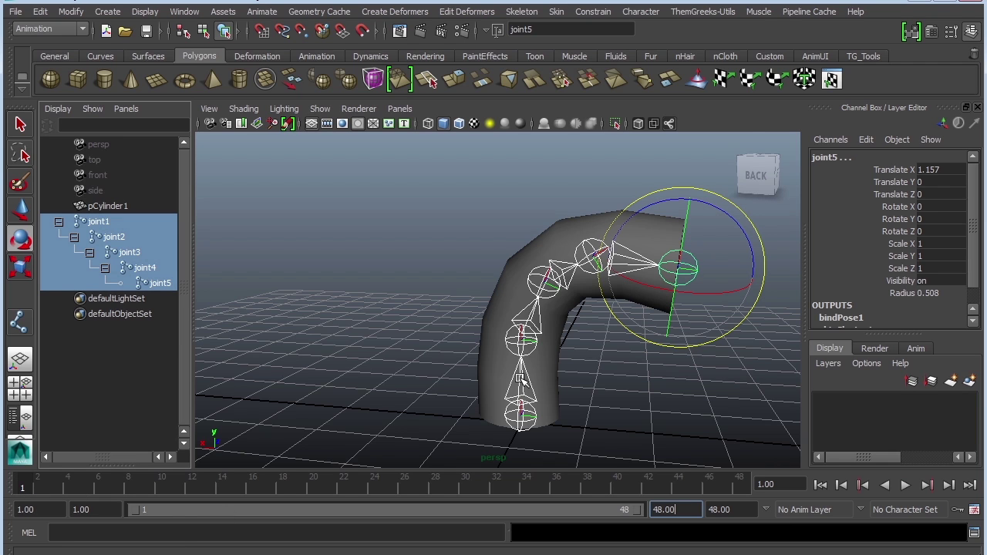
- Key the arched pose of joint1 through joint5 at frames 1 and 48
left_click(98, 222)
left_click(151, 284, "shift")
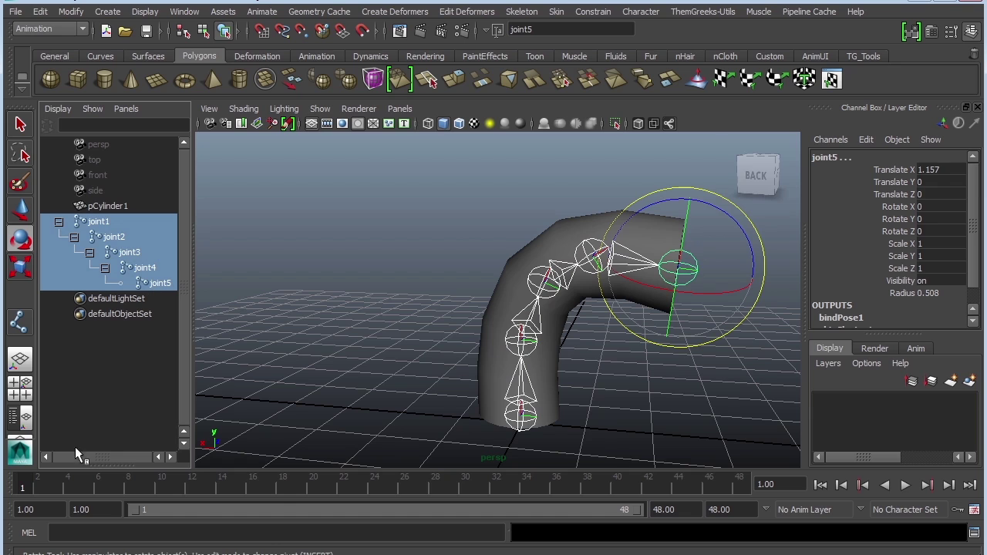
key("s")
key("alt+v")
key("alt+v")
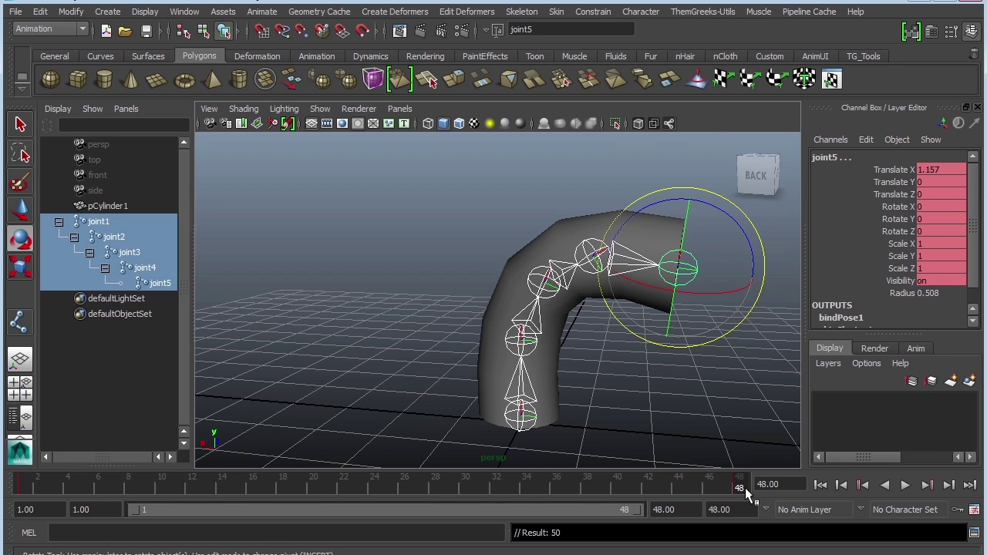
- At frame 24, rotate joint2, joint3 and joint4 to bend the cylinder in the opposite direction
left_click_drag(745, 488, 374, 488)
left_click(550, 438)
left_click(525, 342)
left_click_drag(519, 271, 622, 286)
left_click(702, 287)
left_click(488, 275)
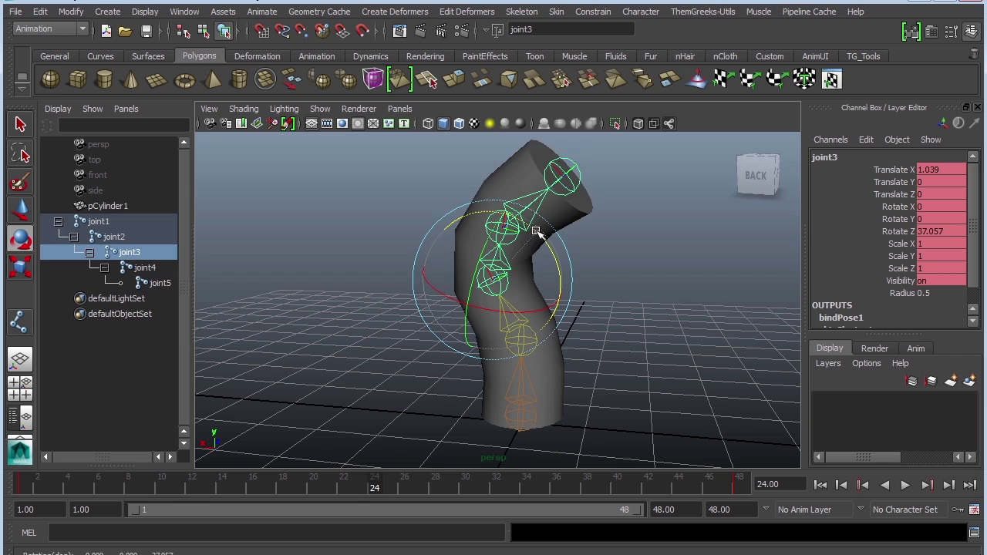
left_click_drag(537, 233, 633, 242)
left_click(698, 245)
left_click(452, 241)
left_click(617, 241)
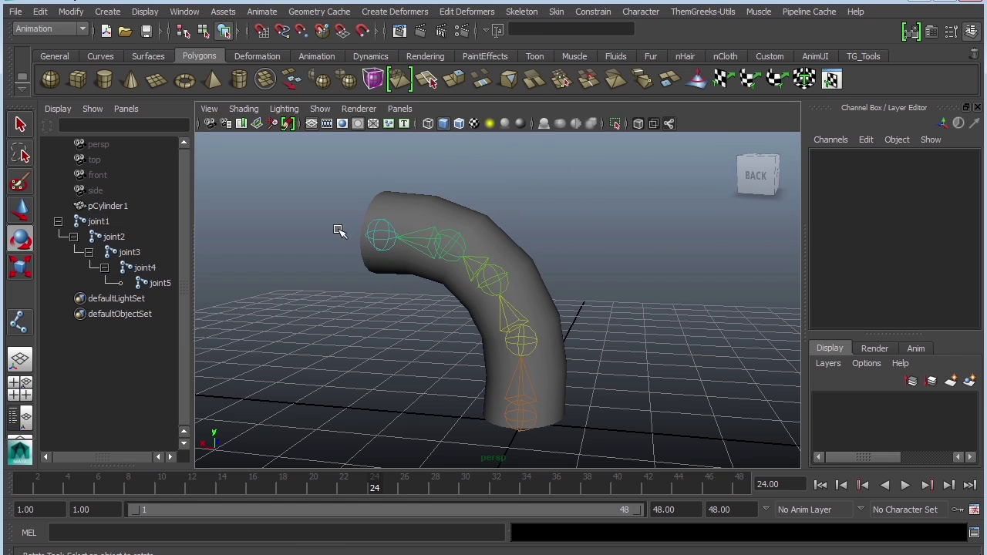
left_click(439, 238)
left_click_drag(439, 238, 388, 308)
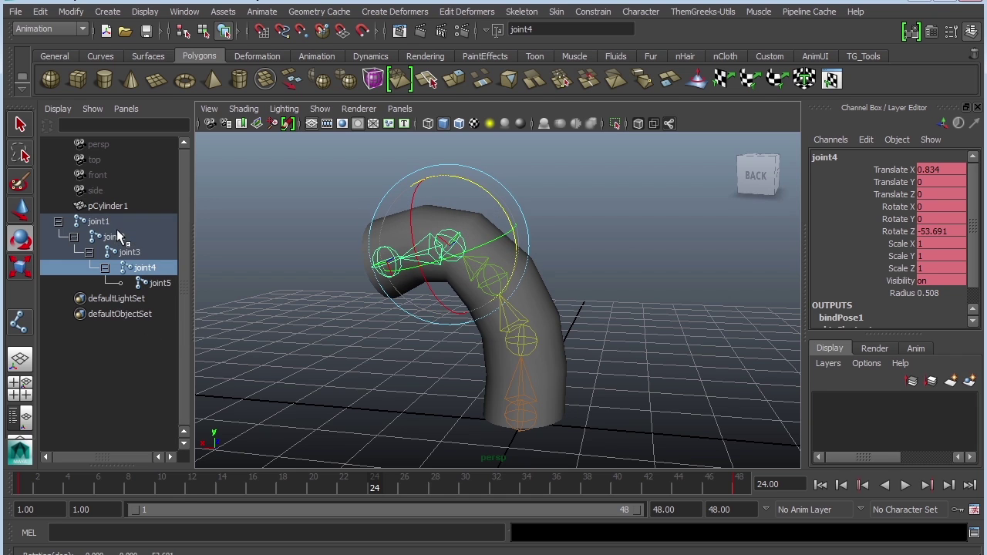
- Key joint1 through joint5 at frame 24 and return the timeline to frame 1 with nothing selected
left_click(99, 221)
left_click(160, 283, "shift")
key("s")
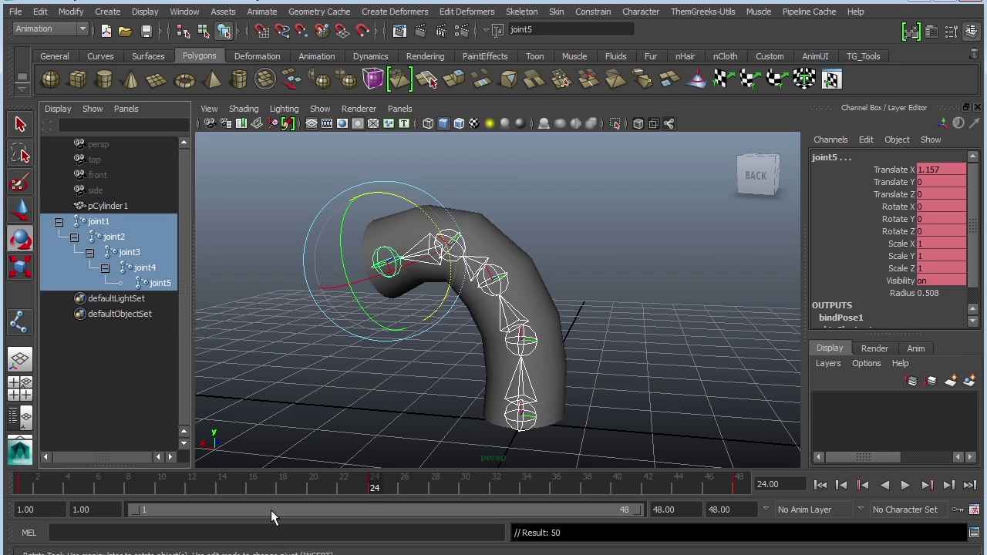
key("alt+shift+v")
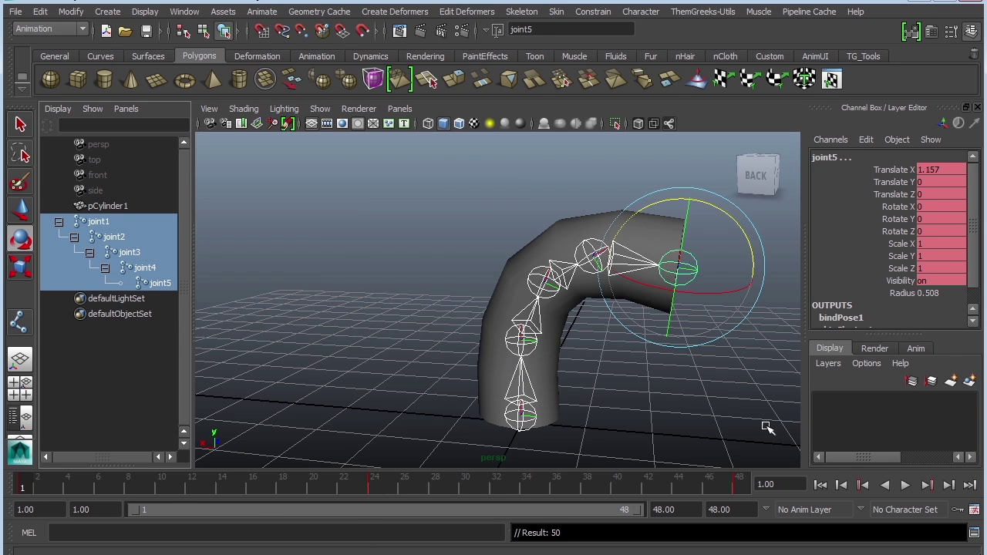
left_click(767, 428)
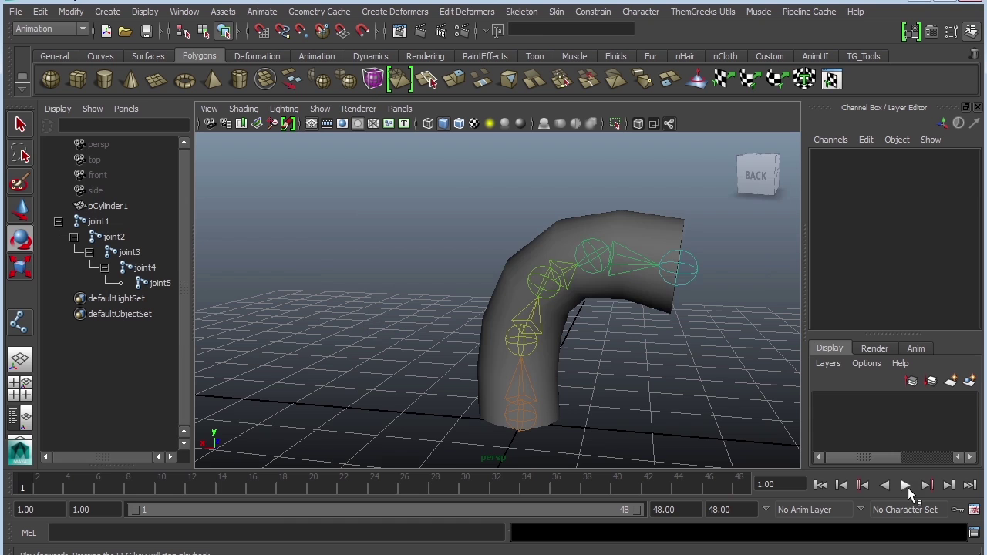
- Play back the bending cylinder animation and stop it
left_click(905, 485)
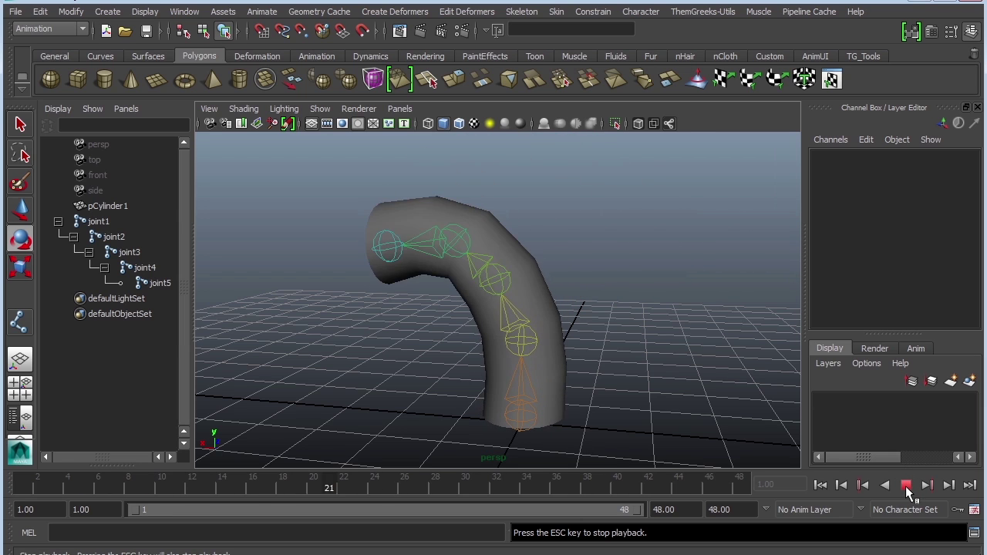
left_click(906, 485)
- Open the scene file containing the hand model
left_click(15, 11)
left_click(46, 49)
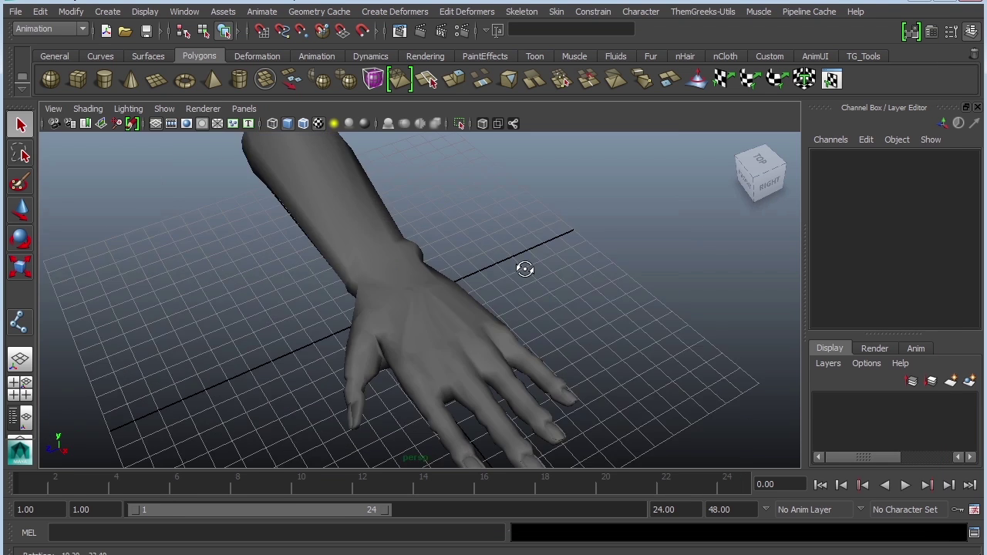
left_click_drag(522, 267, 440, 326, "alt")
left_click(502, 291)
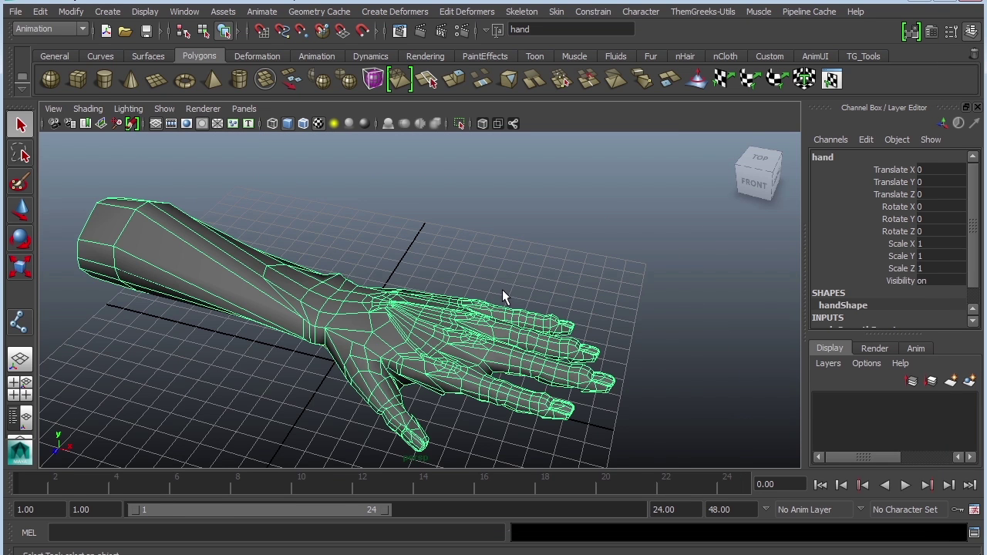
- Examine the hand mesh's wireframe and shape from the perspective and top views
left_click_drag(523, 230, 535, 337, "alt")
left_click_drag(603, 356, 568, 346, "alt")
scroll(544, 327, "up", 3)
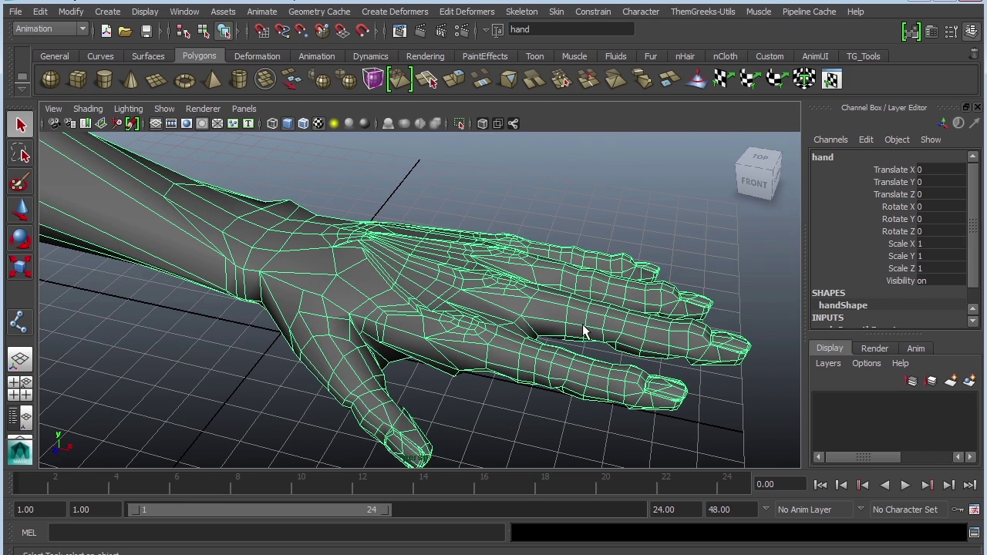
left_click(533, 209)
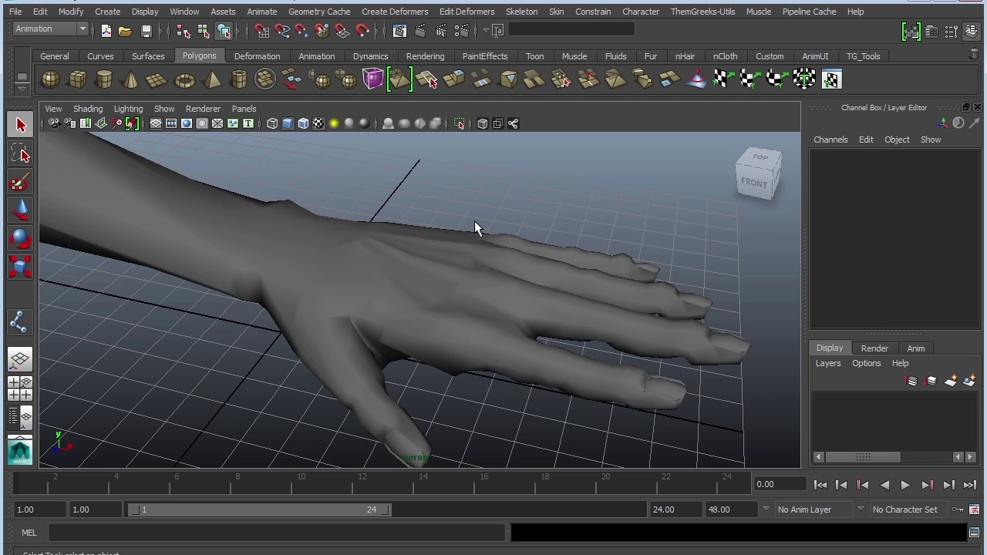
left_click(510, 347)
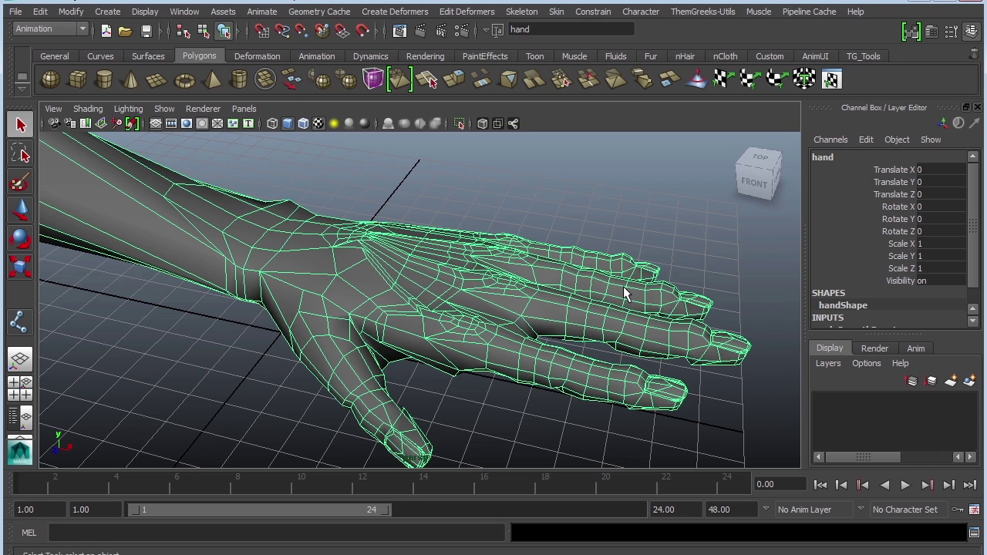
left_click_drag(577, 248, 588, 265, "alt")
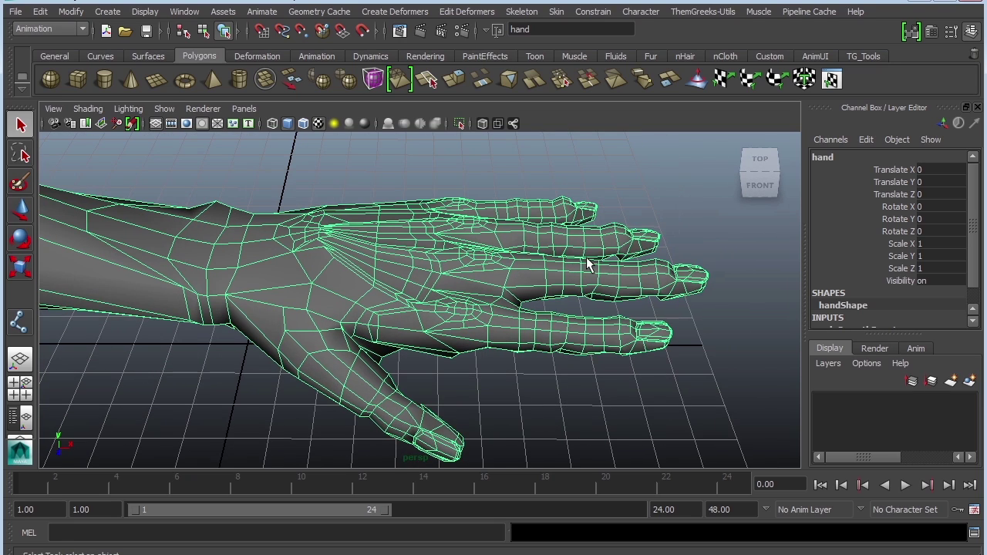
key("space")
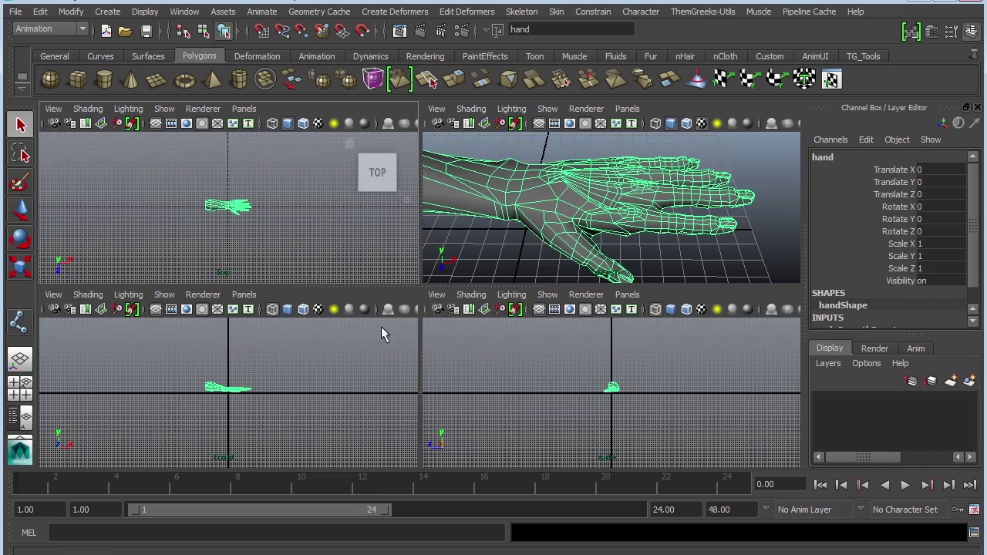
key("space")
scroll(533, 296, "up", 12)
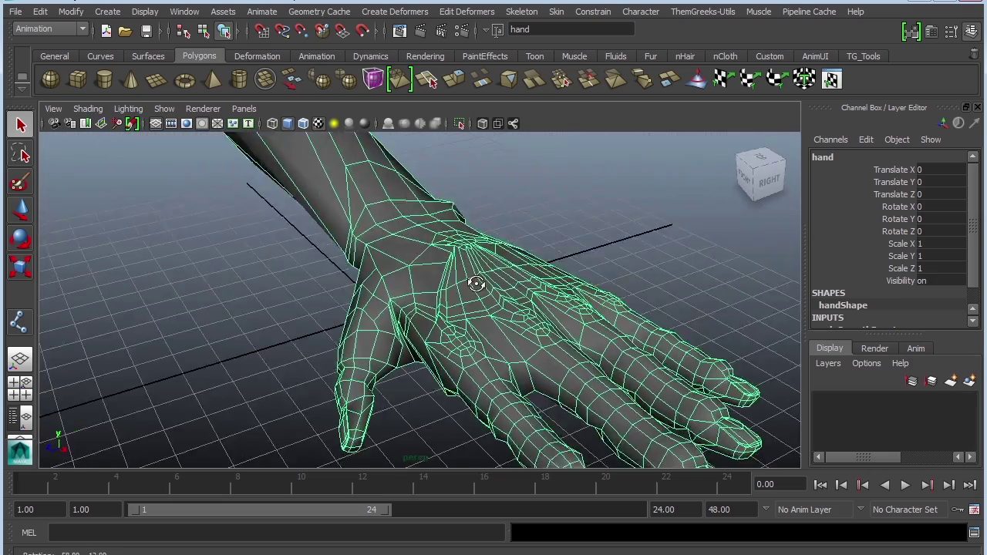
left_click_drag(476, 284, 526, 253, "alt")
right_click_drag(587, 308, 356, 214, "alt")
middle_click_drag(452, 275, 453, 300, "alt")
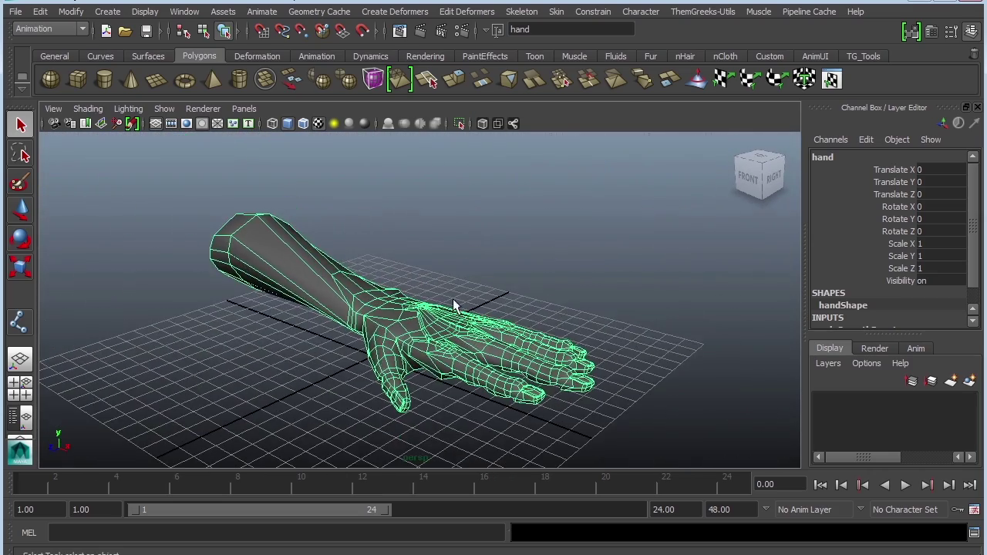
- Try to place a chain of eight joints from the forearm past the fingertips in the perspective view
left_click(556, 13)
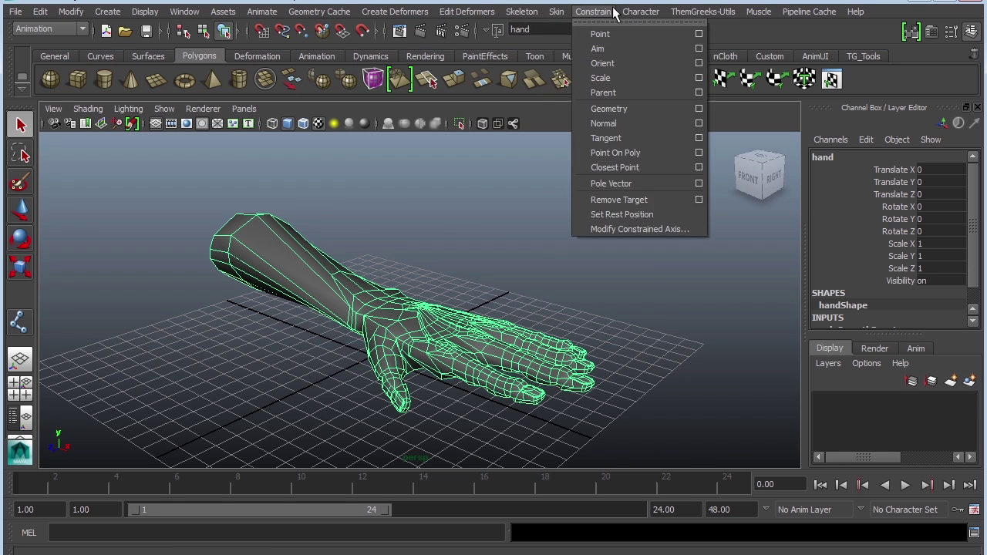
left_click(538, 34)
left_click(274, 235)
left_click(370, 297)
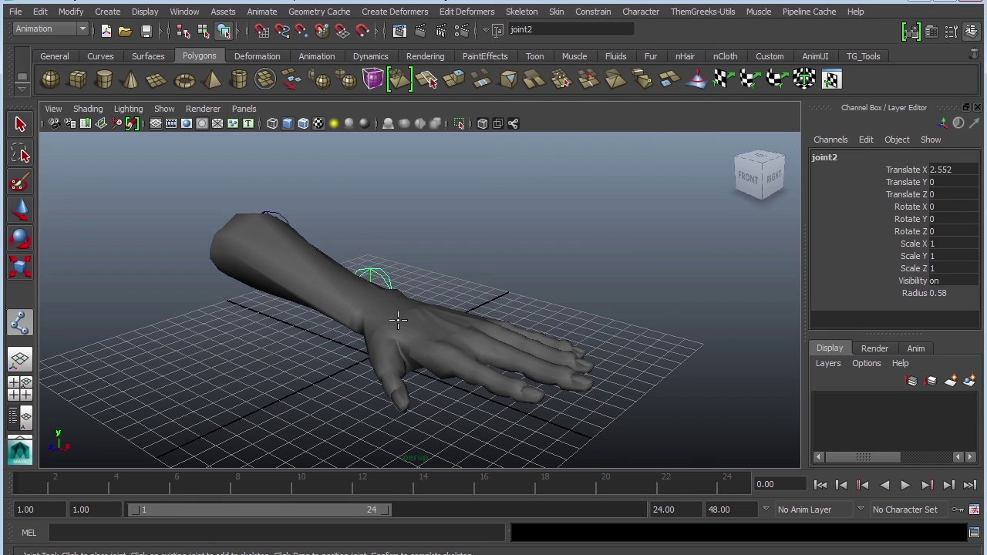
left_click(434, 325)
left_click(482, 328)
left_click(528, 333)
left_click(568, 347)
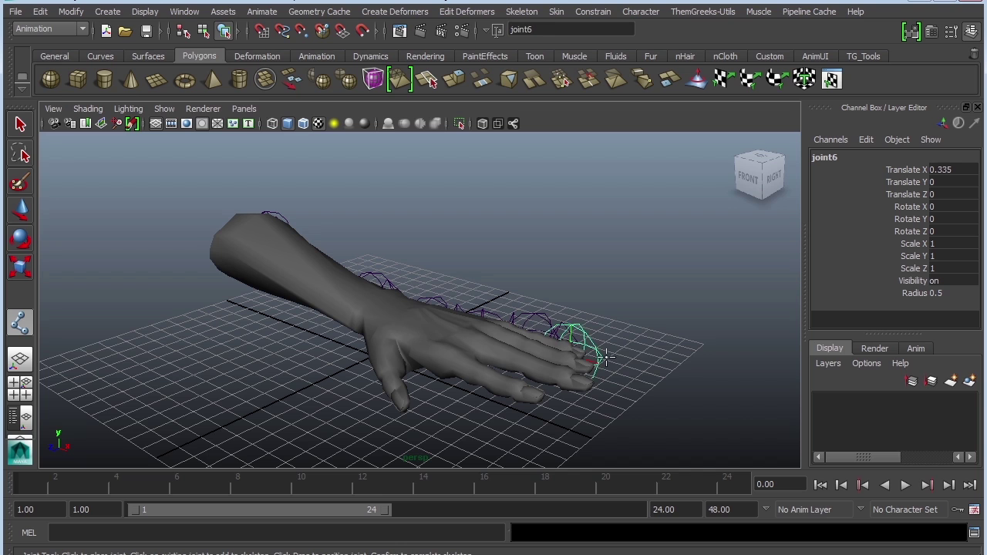
left_click(622, 363)
left_click(669, 392)
key("Return")
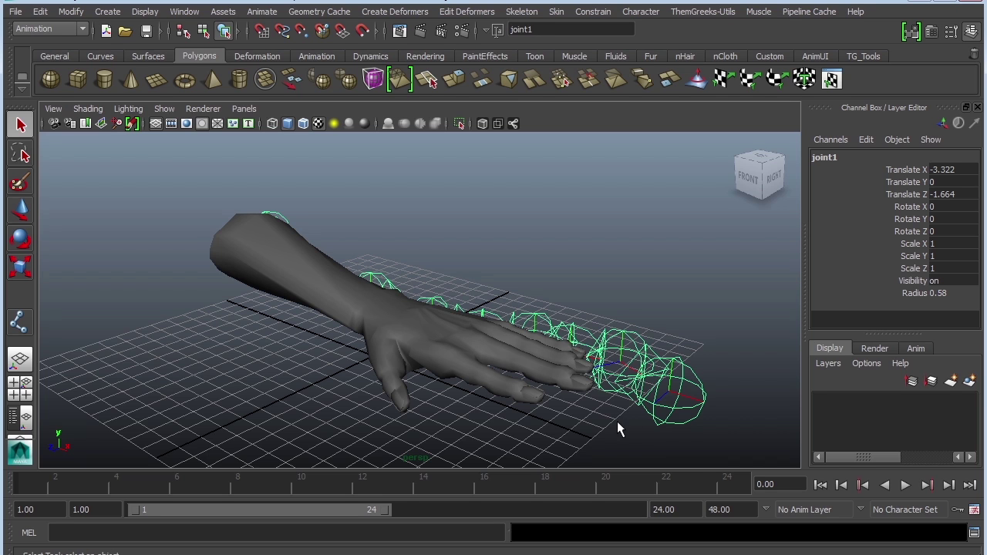
- Check the joint chain's alignment with the hand from another angle and delete the chain
left_click_drag(714, 340, 604, 321, "alt")
scroll(604, 321, "down", 5)
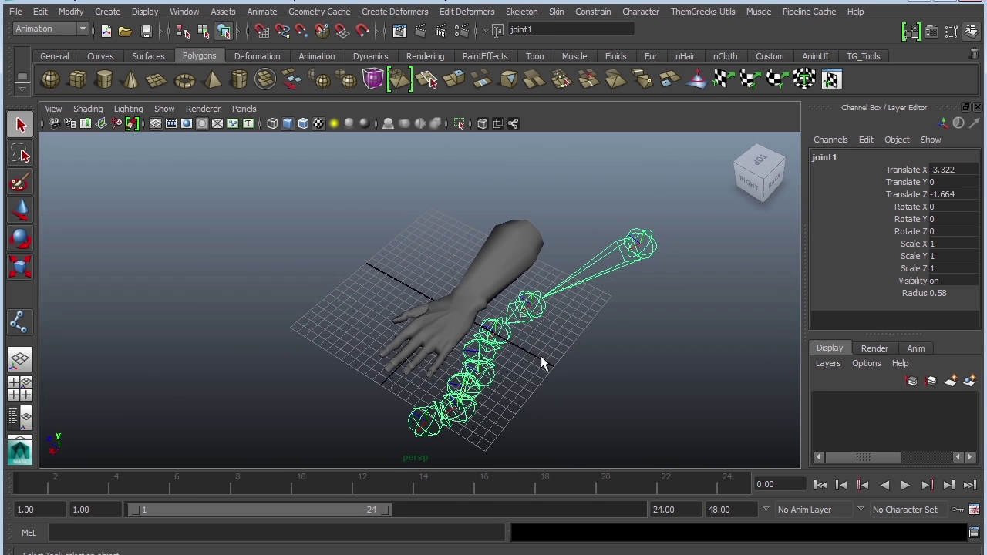
left_click(645, 252)
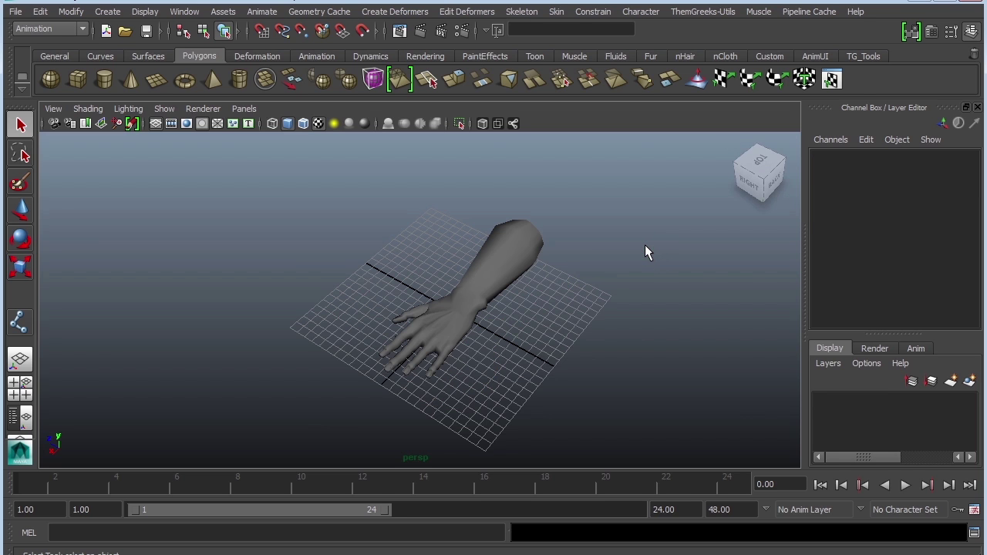
- In the top view, draw a two-joint chain from the forearm's open end to the wrist with the Joint Tool
key("space")
key("space")
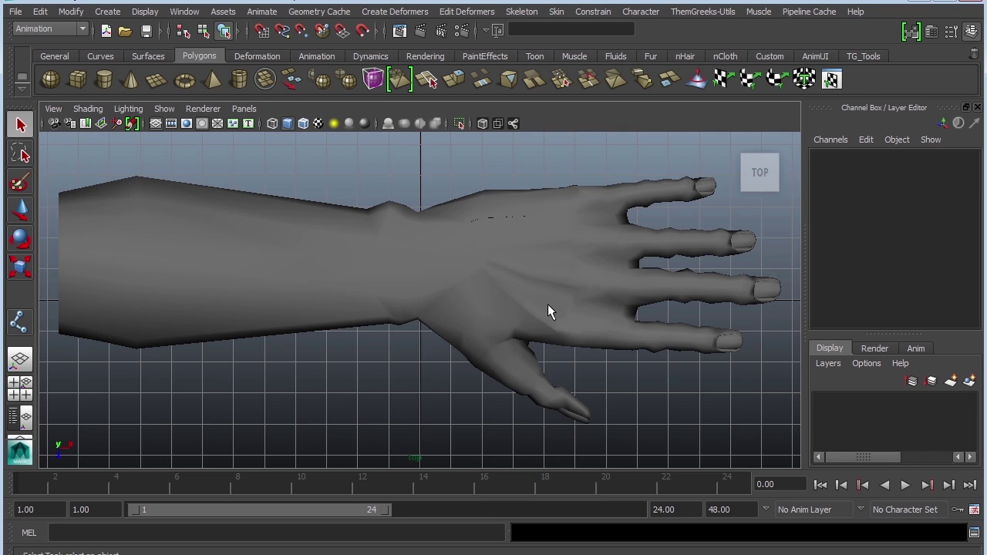
scroll(547, 304, "down", 5)
right_click_drag(548, 304, 701, 352, "alt")
middle_click_drag(543, 320, 576, 333, "alt")
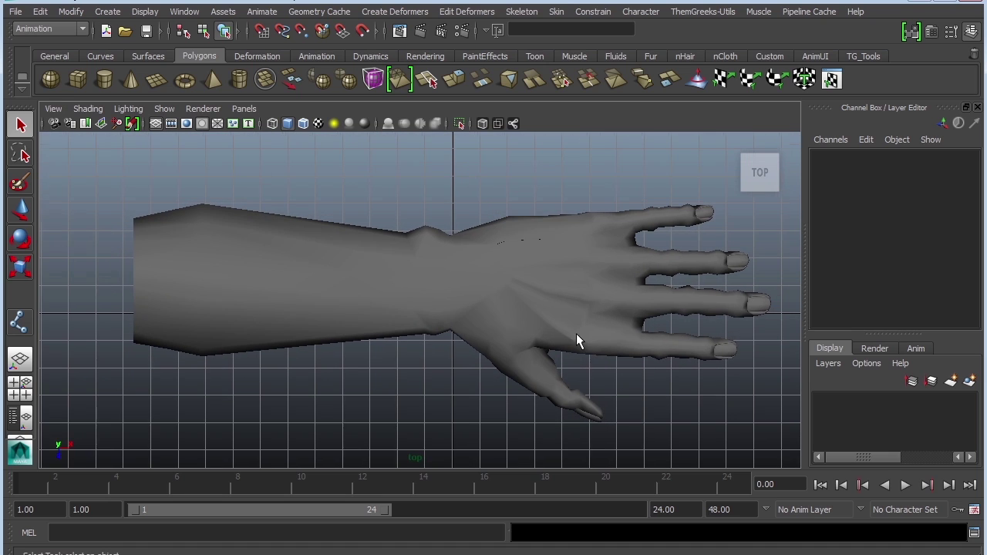
left_click(522, 12)
left_click(531, 33)
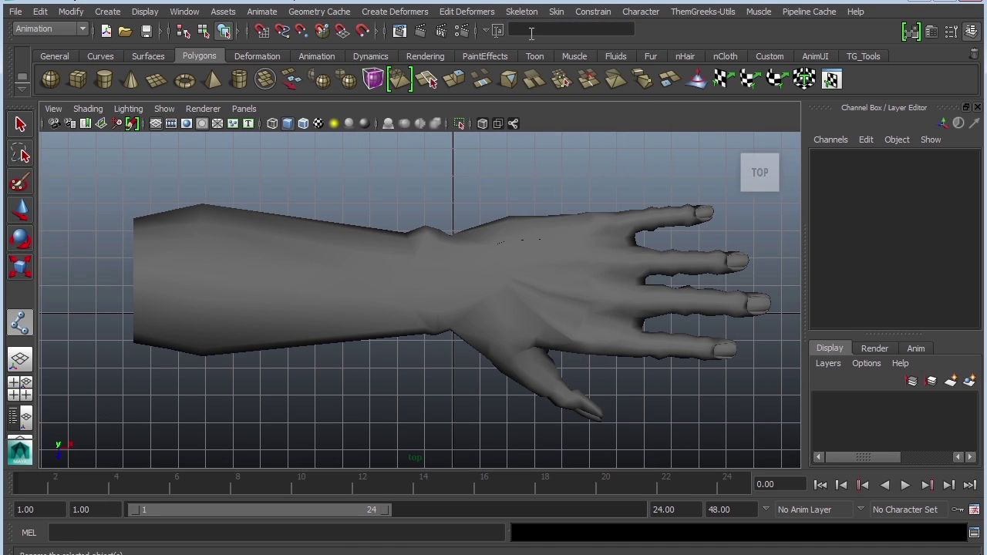
left_click(512, 124)
left_click(135, 276)
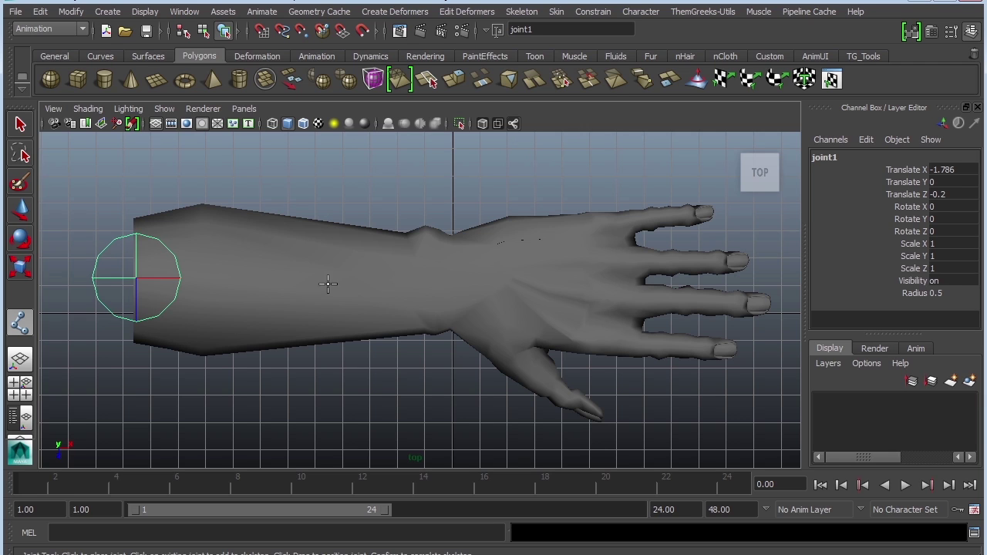
left_click(434, 279)
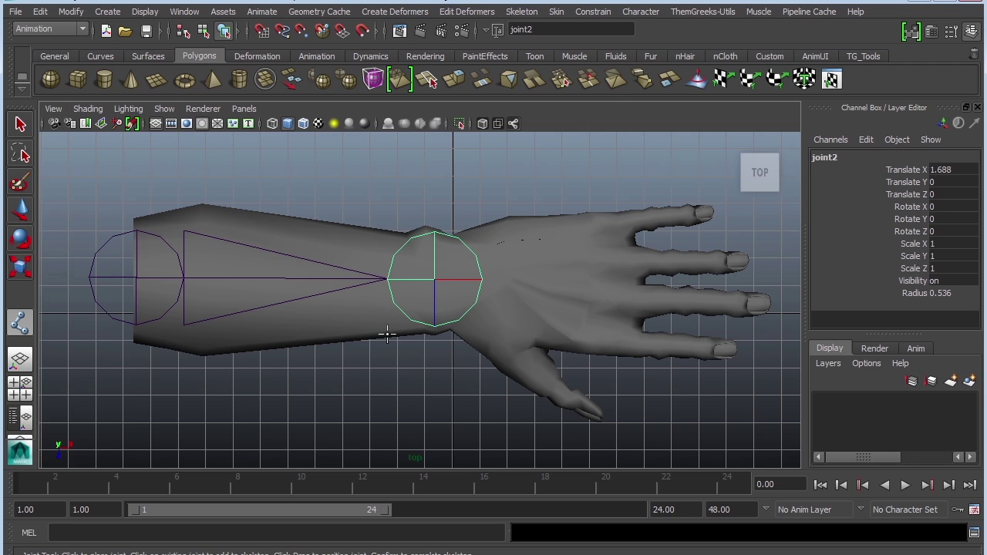
key("q")
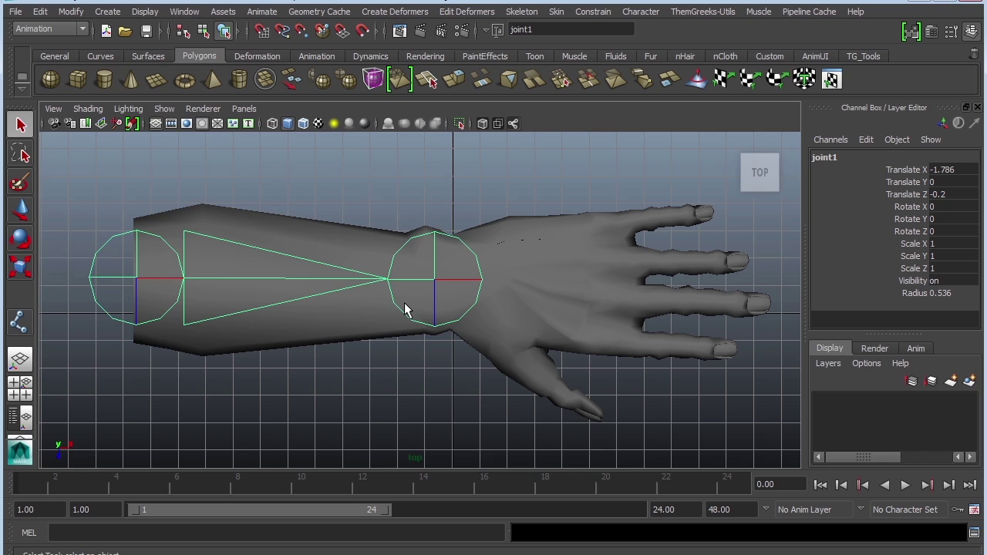
- Set the joint display scale to 0.23 and delete the two-joint forearm chain
left_click(144, 12)
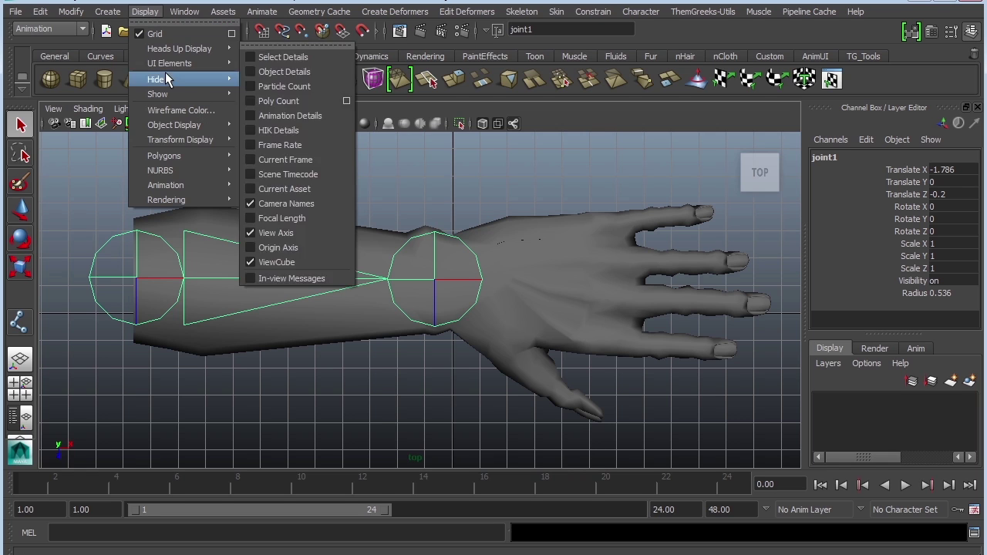
mouse_move(199, 184)
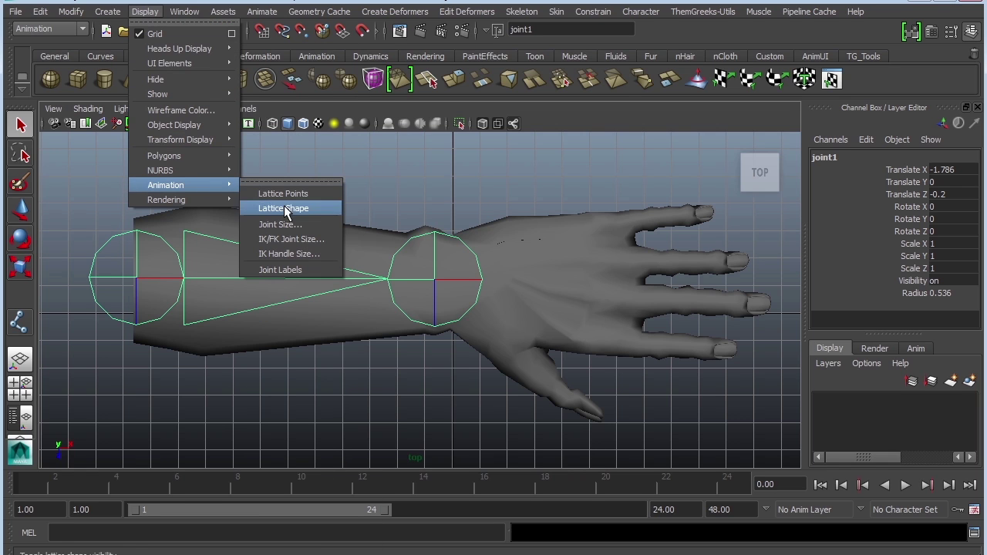
left_click(287, 224)
left_click_drag(339, 165, 332, 170)
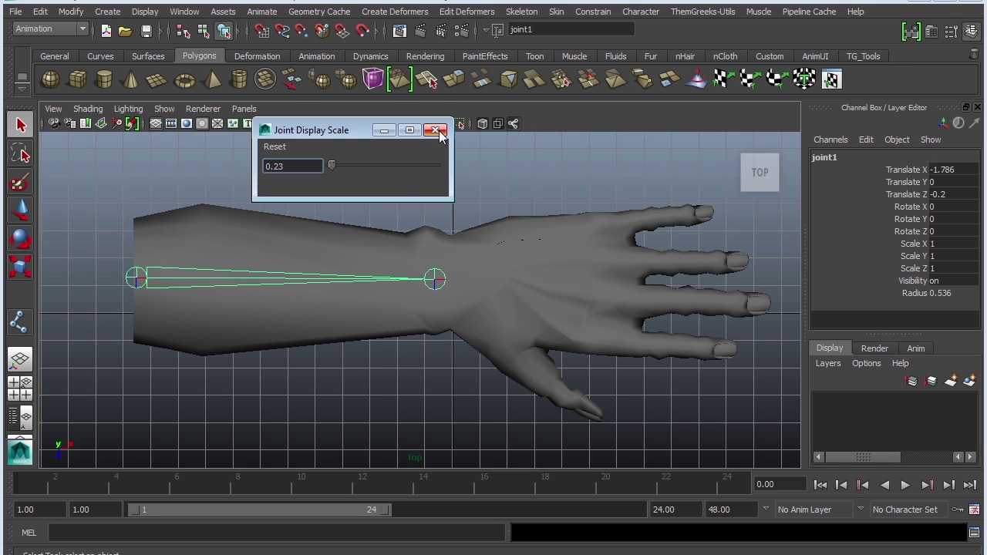
left_click(436, 131)
key("Delete")
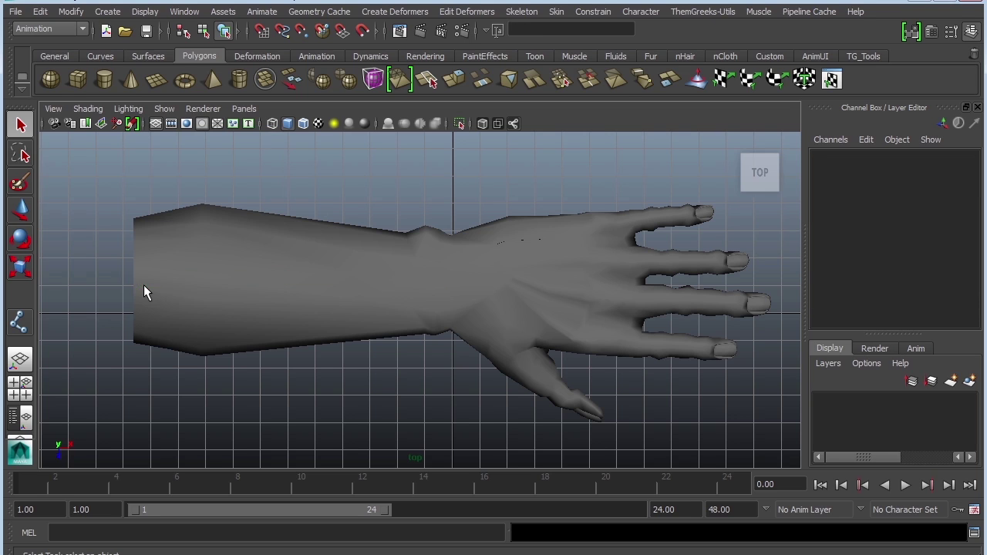
- Draw a six-joint chain from the forearm's open end through the wrist and along the little finger to its tip
left_click(19, 322)
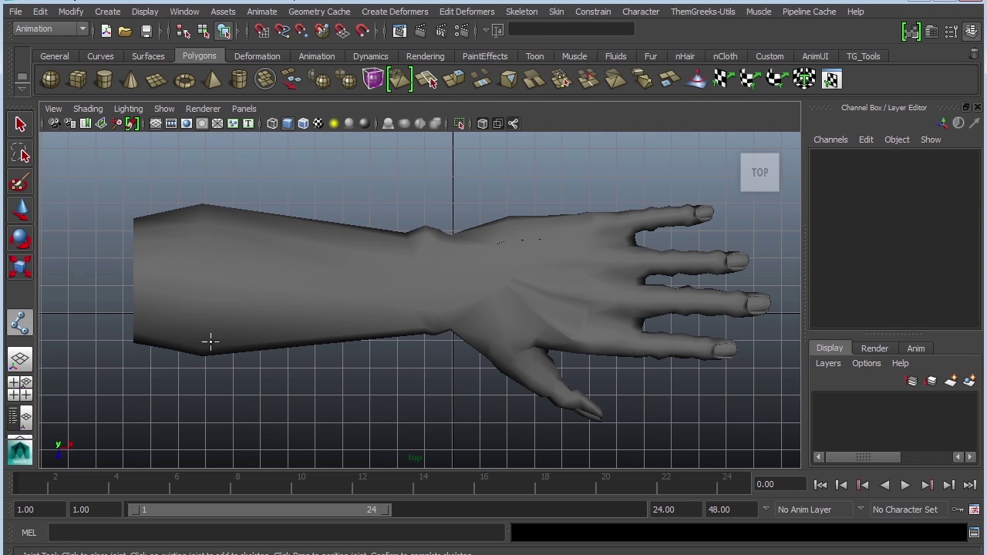
left_click(139, 281)
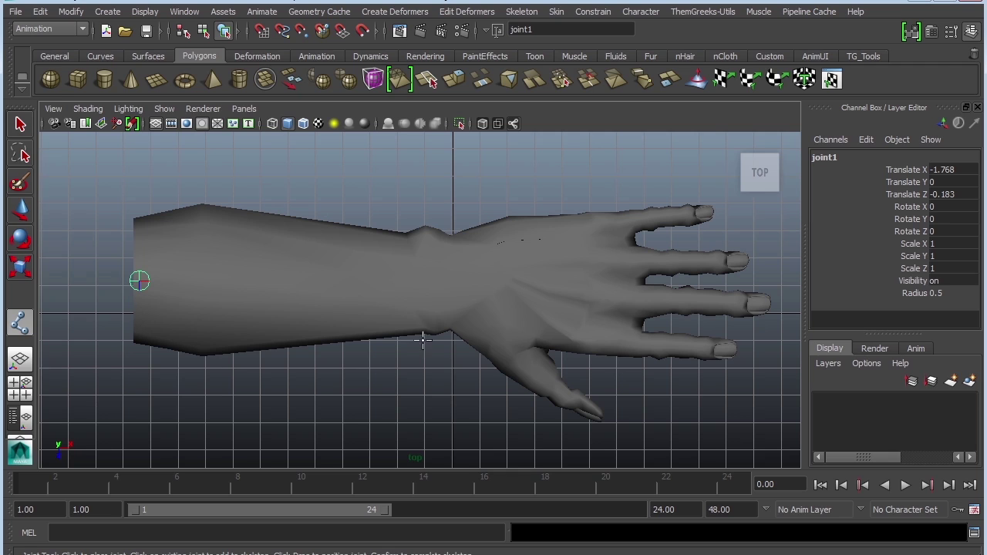
left_click_drag(467, 284, 456, 282)
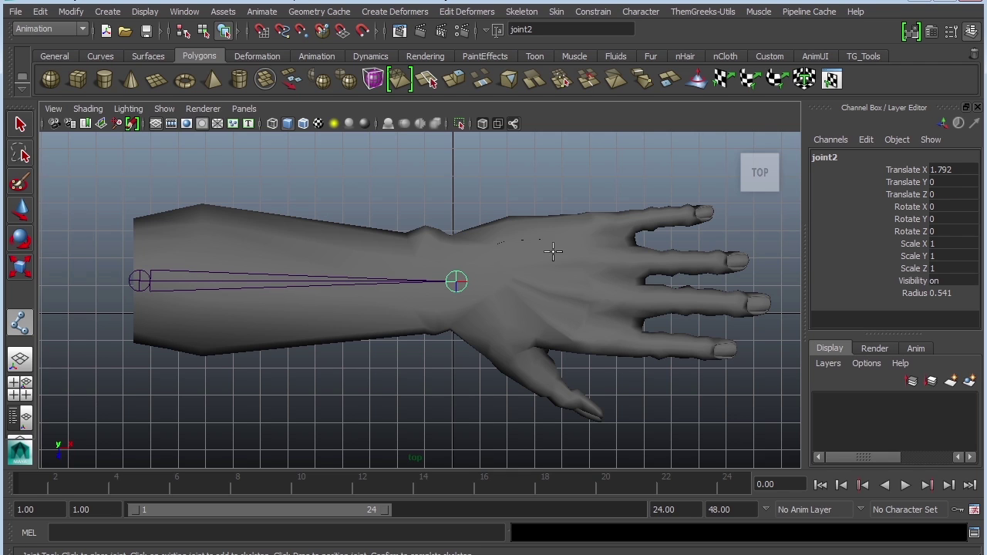
left_click(614, 224)
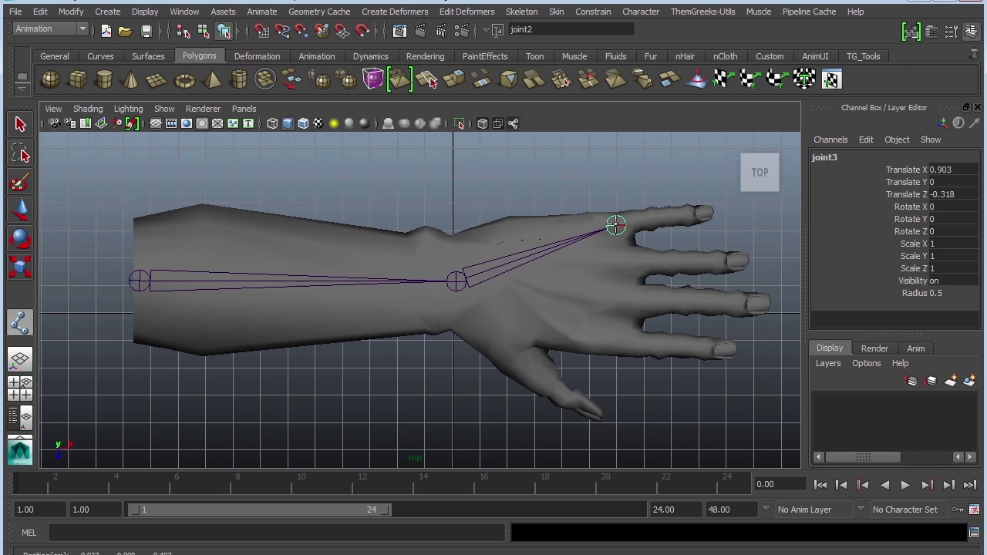
left_click(652, 217)
left_click(676, 216)
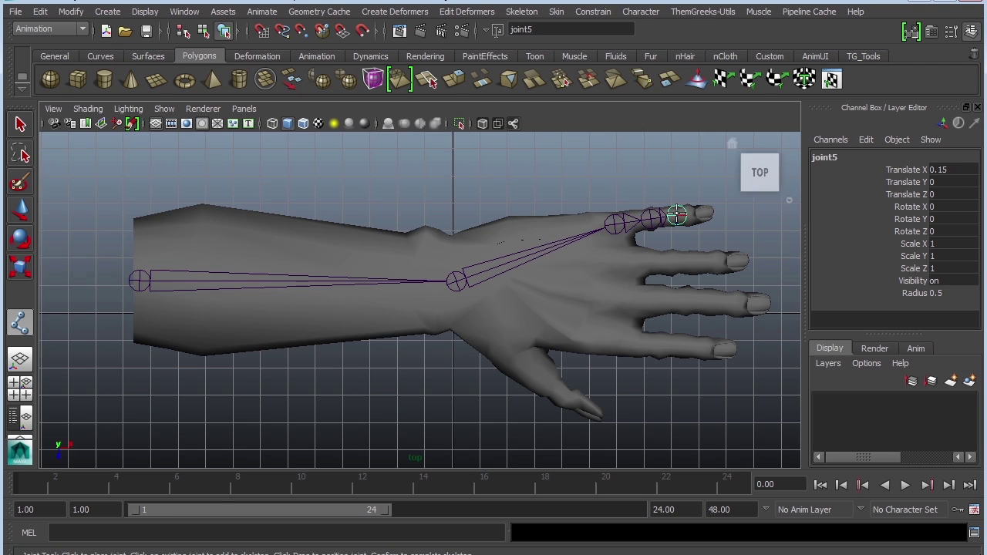
left_click(711, 213)
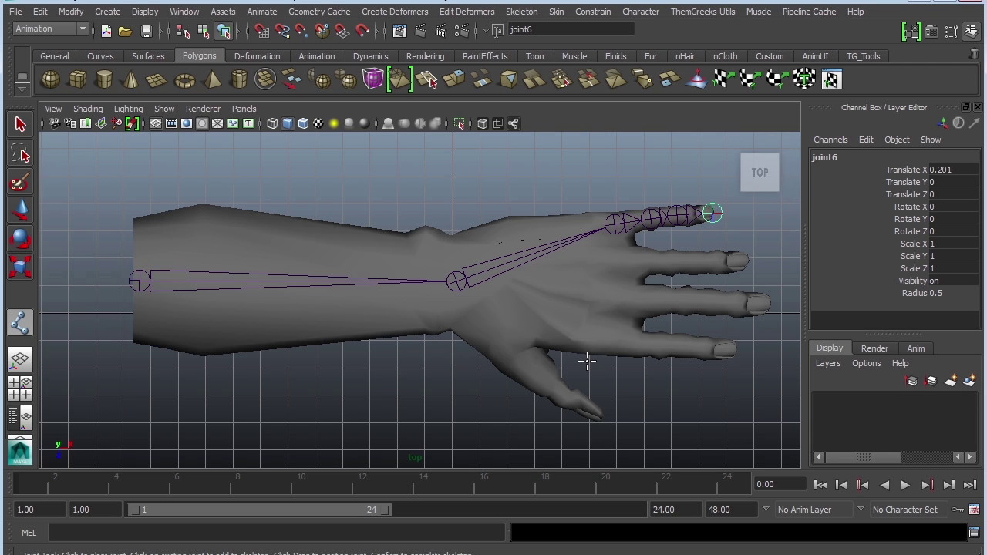
key("Return")
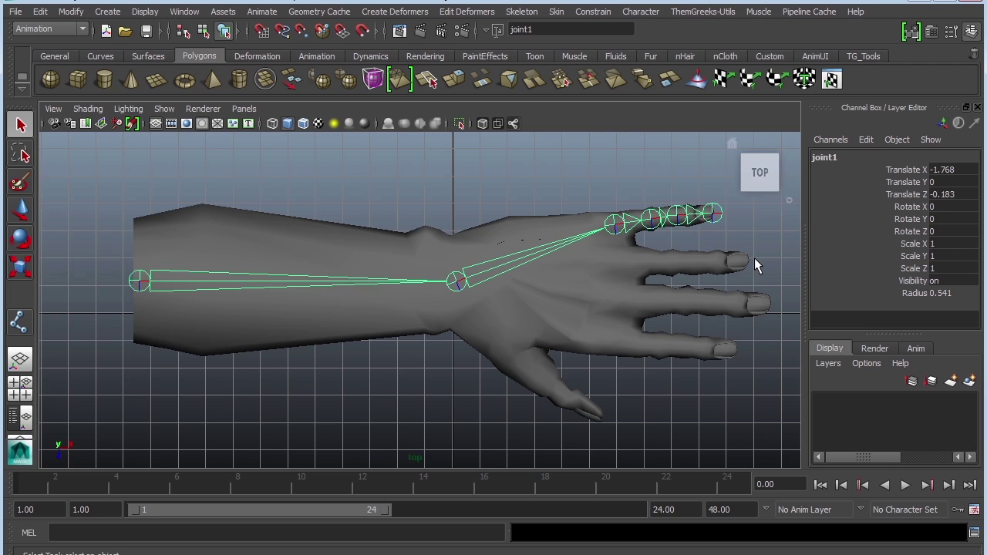
- Draw a five-joint chain branching from the wrist joint along the ring finger to its tip with the Joint Tool
left_click(23, 327)
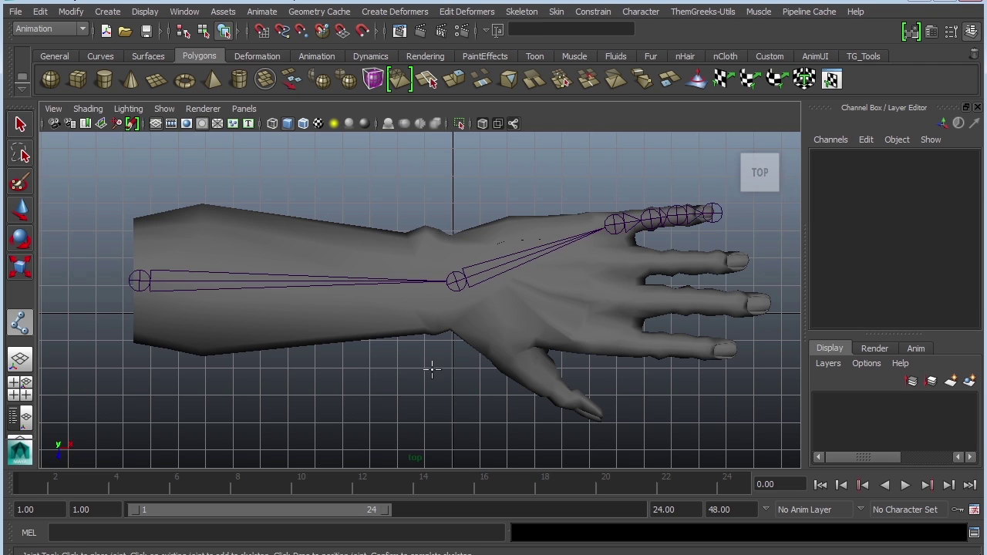
left_click(456, 281)
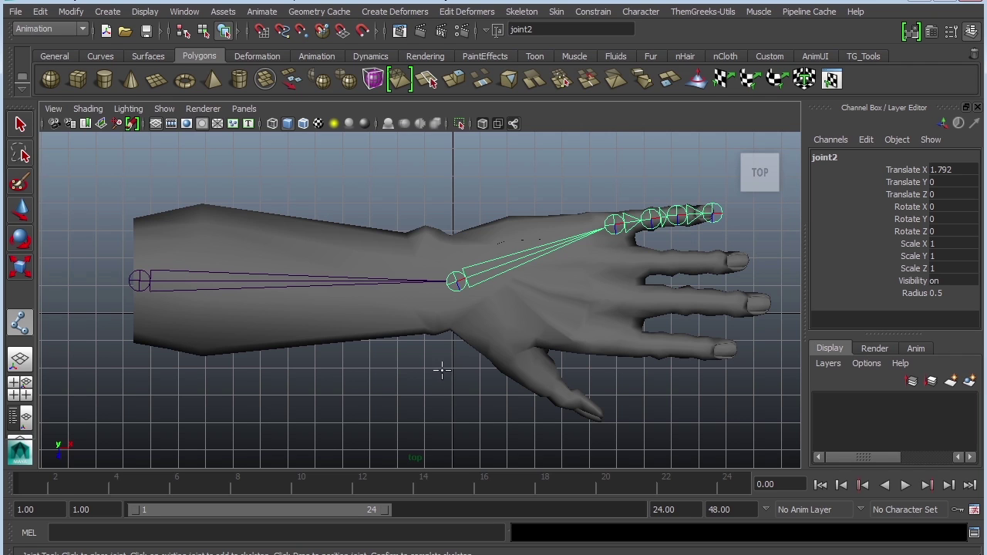
left_click(627, 262)
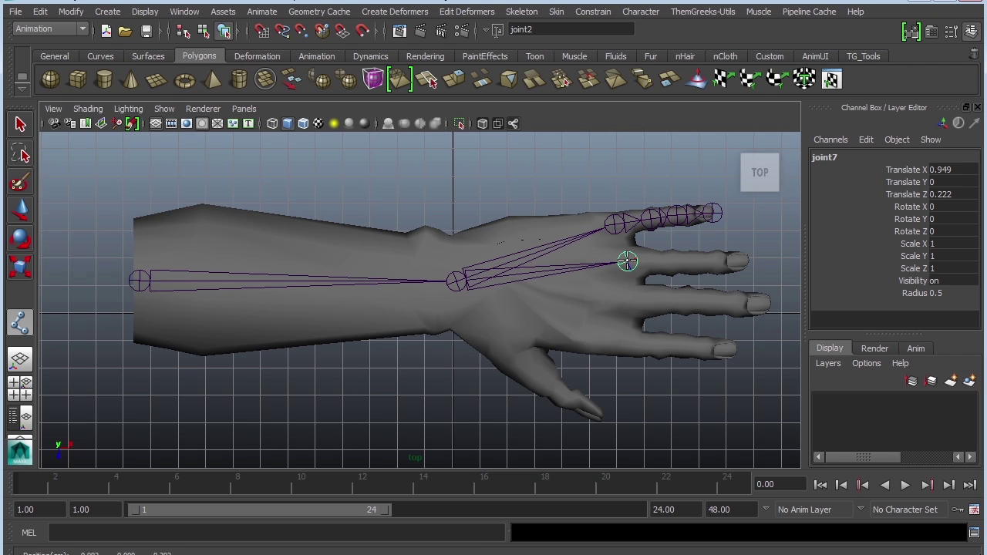
left_click(673, 263)
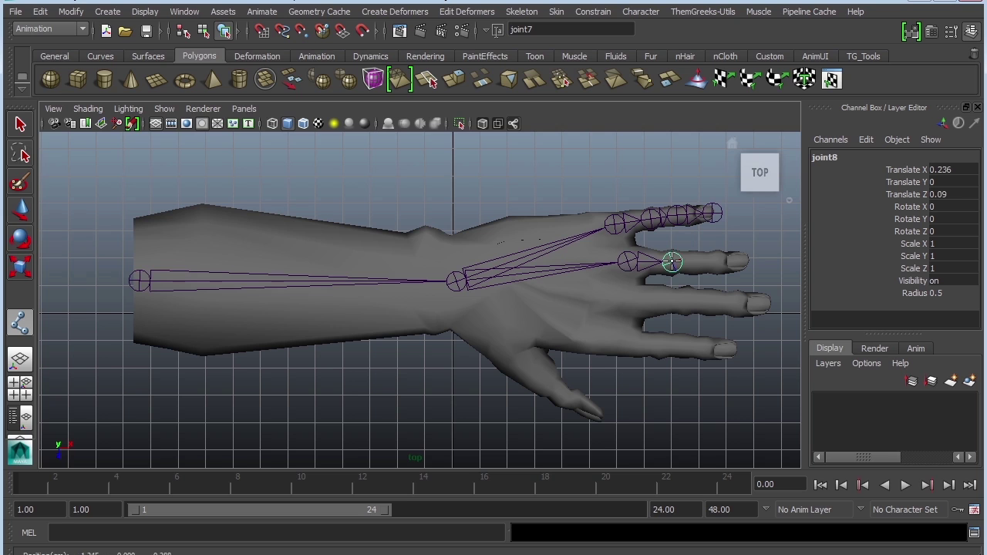
left_click(701, 261)
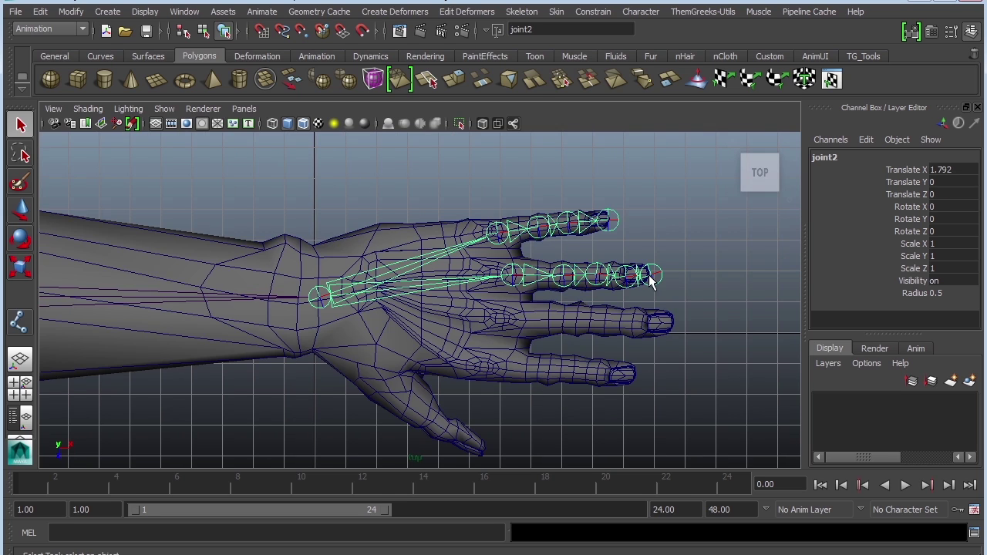
- Remove the extra end joint of the ring-finger chain and move the remaining end joint out to the fingertip
left_click(659, 316)
left_click(630, 280)
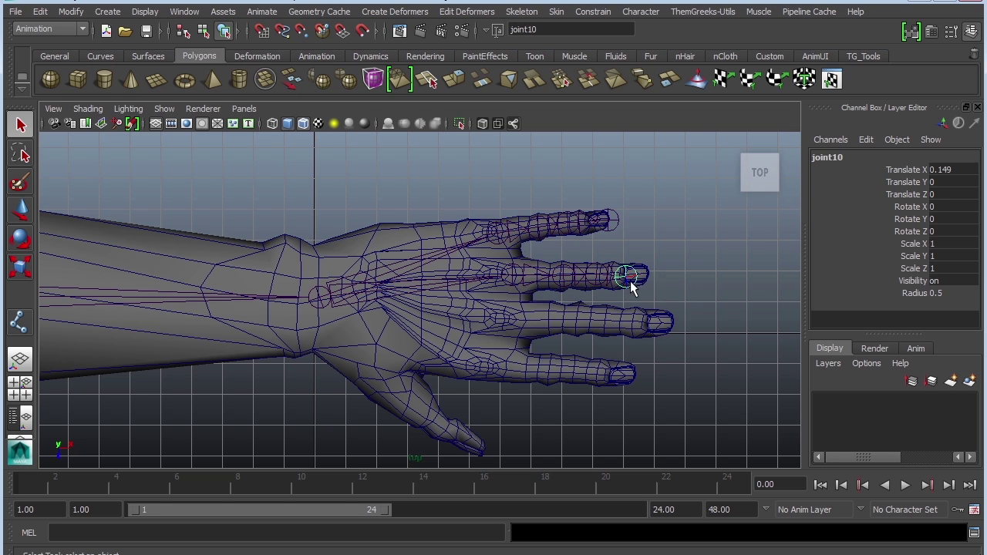
key("w")
left_click_drag(678, 275, 698, 275)
right_click_drag(684, 291, 825, 390, "alt")
middle_click_drag(712, 354, 618, 311, "alt")
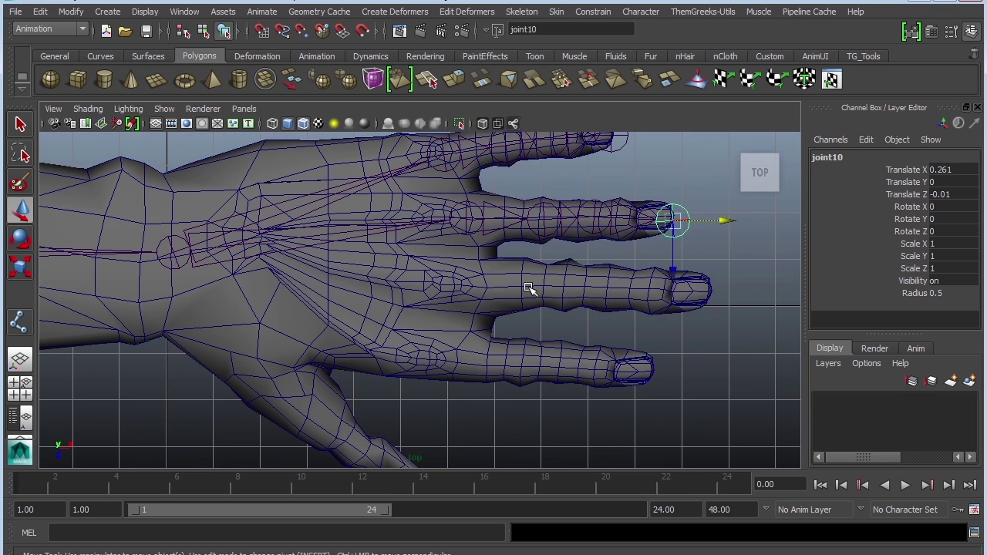
- Draw a four-joint chain branching from the wrist joint along the middle finger to its tip
left_click(19, 322)
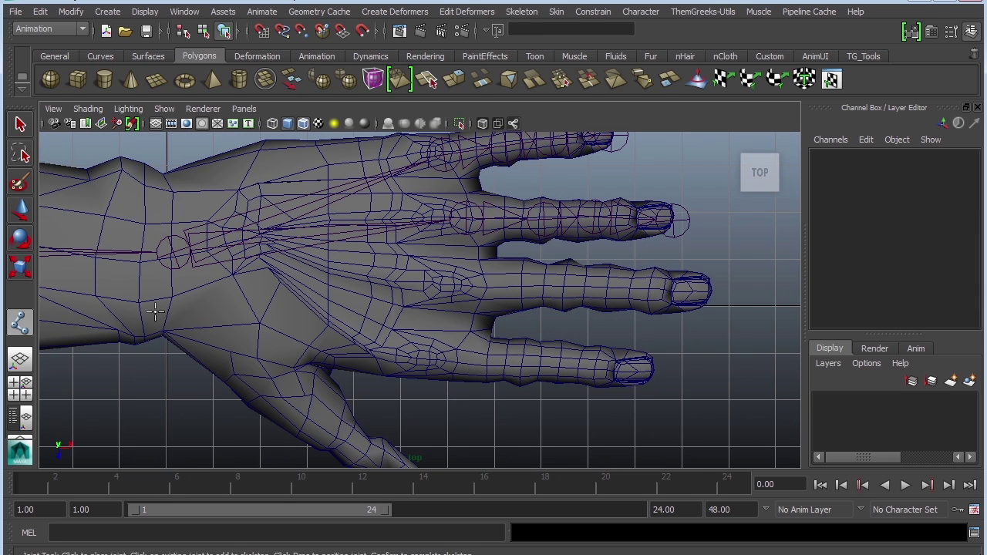
left_click(177, 252)
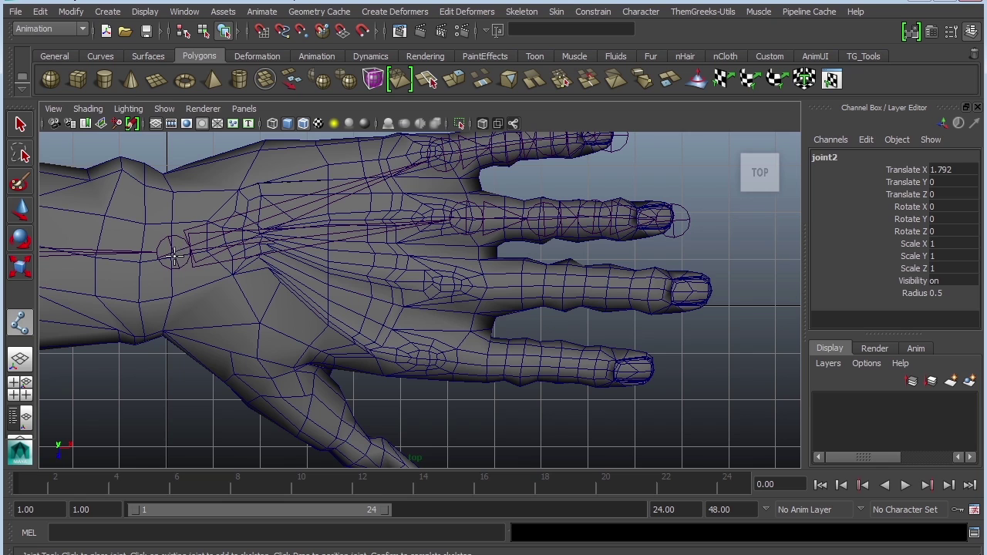
left_click(446, 284)
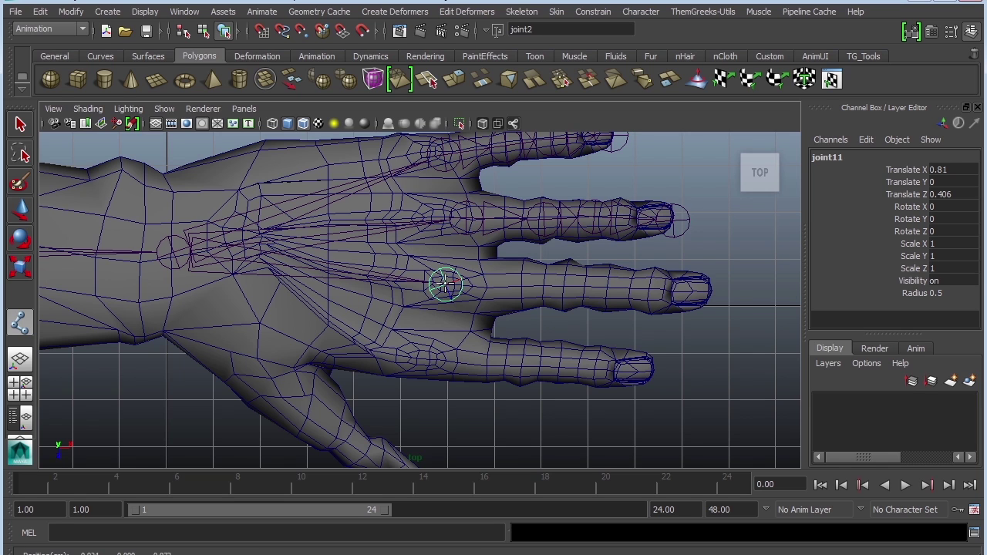
left_click(554, 284)
left_click(631, 287)
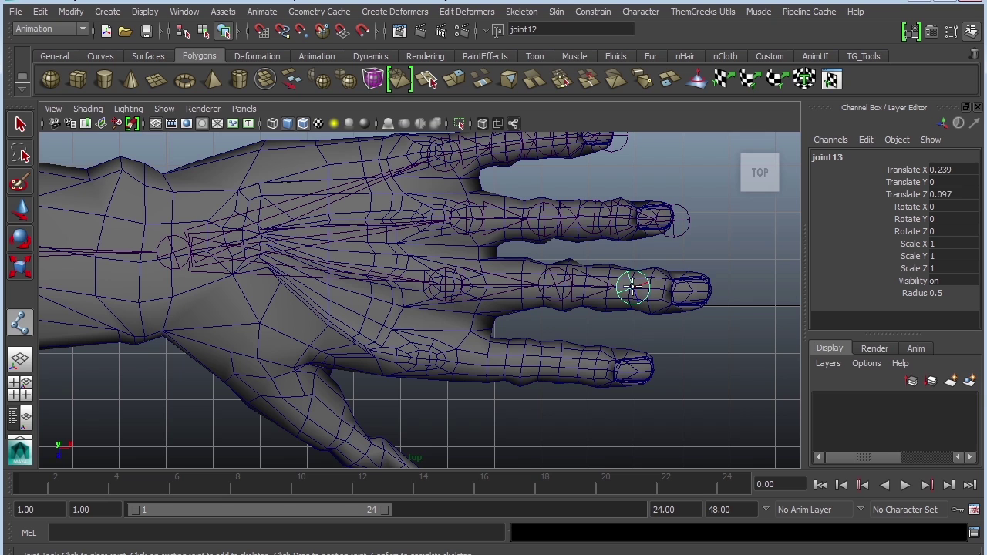
left_click(710, 293)
key("Return")
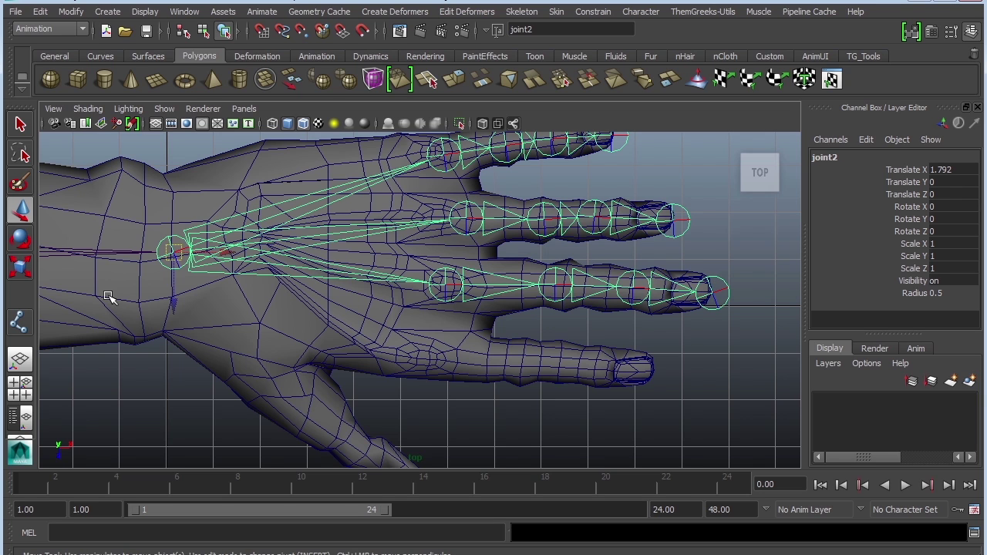
- Draw a chain from a root joint at the wrist through four joints along the index finger to its tip
left_click(20, 322)
left_click(177, 259)
left_click(427, 359)
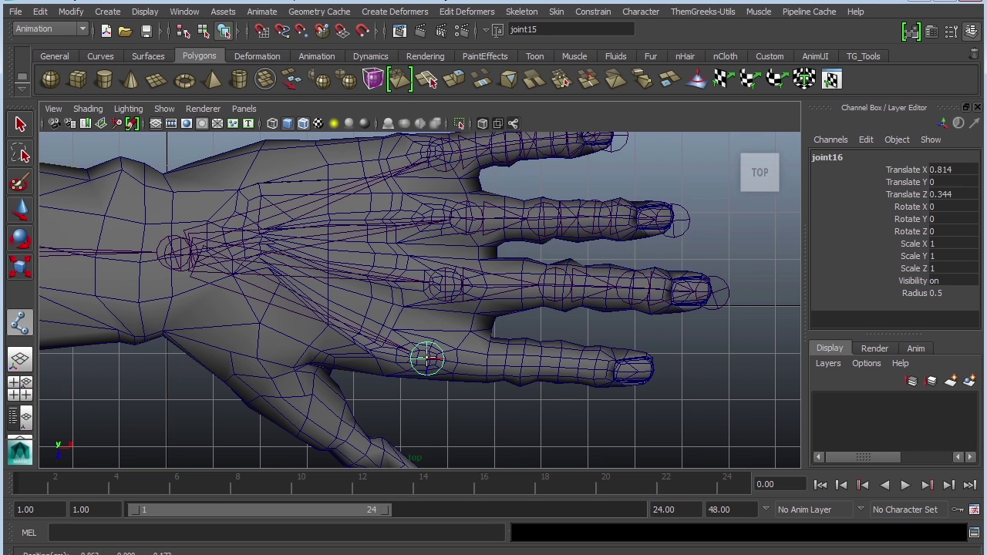
left_click(526, 359)
left_click(586, 367)
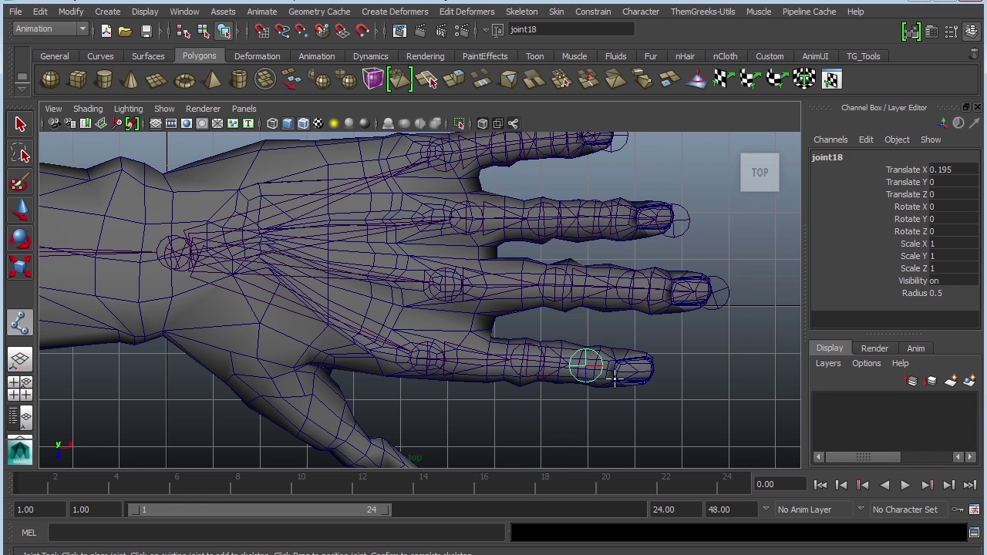
left_click(655, 373)
key("w")
- Draw a three-joint thumb chain to the thumb's tip, branching from the index chain's root joint at the wrist
scroll(450, 342, "down", 5)
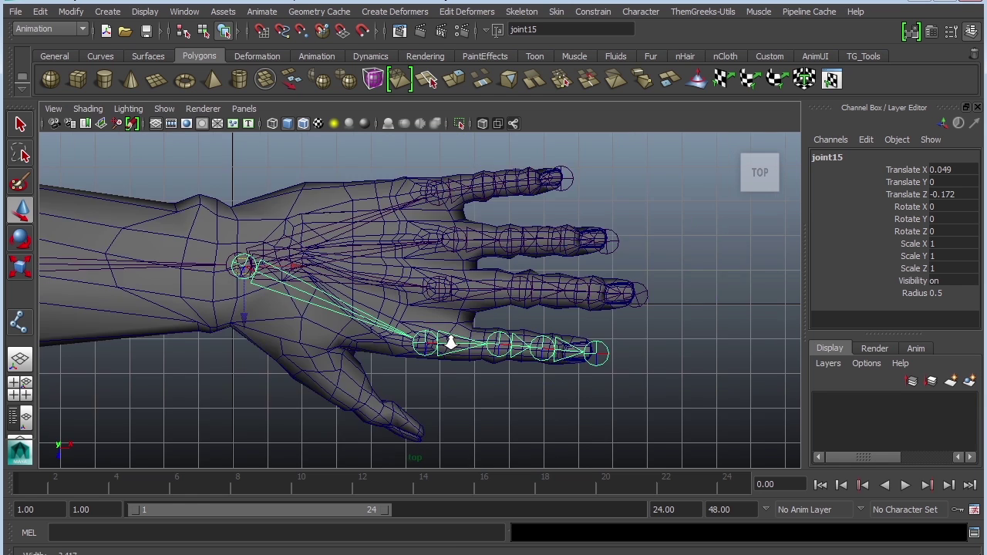
middle_click_drag(455, 344, 483, 360, "alt")
scroll(483, 359, "up", 2)
left_click(20, 324)
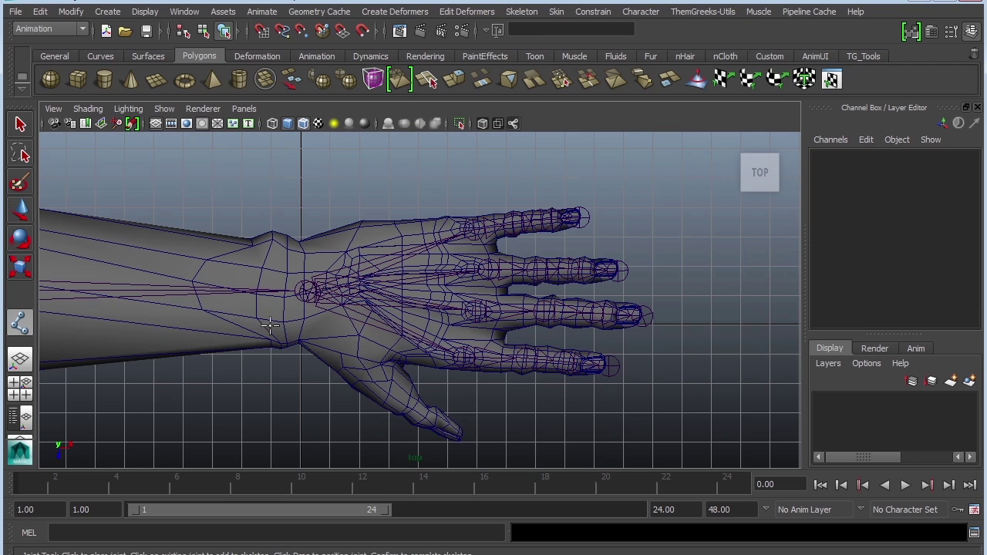
left_click(308, 293)
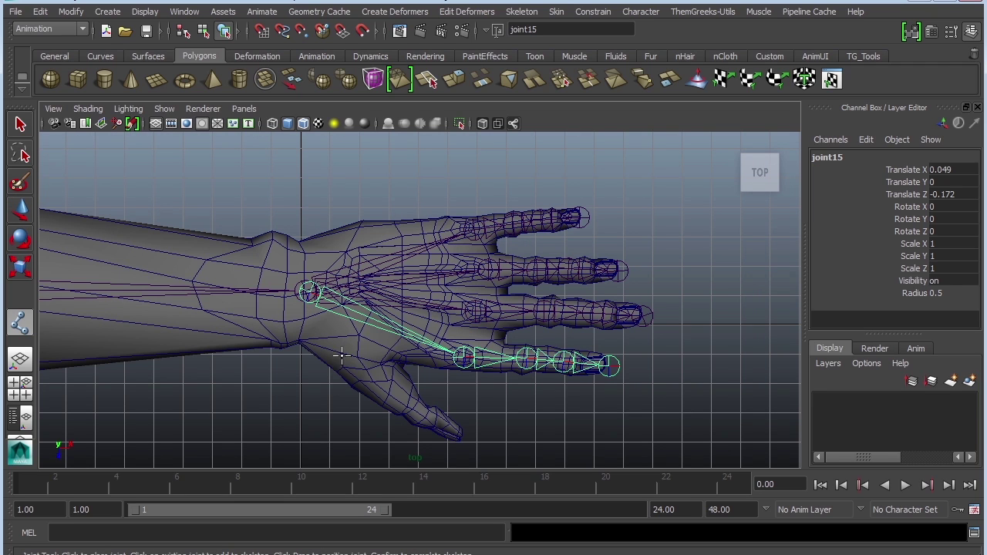
left_click(347, 370)
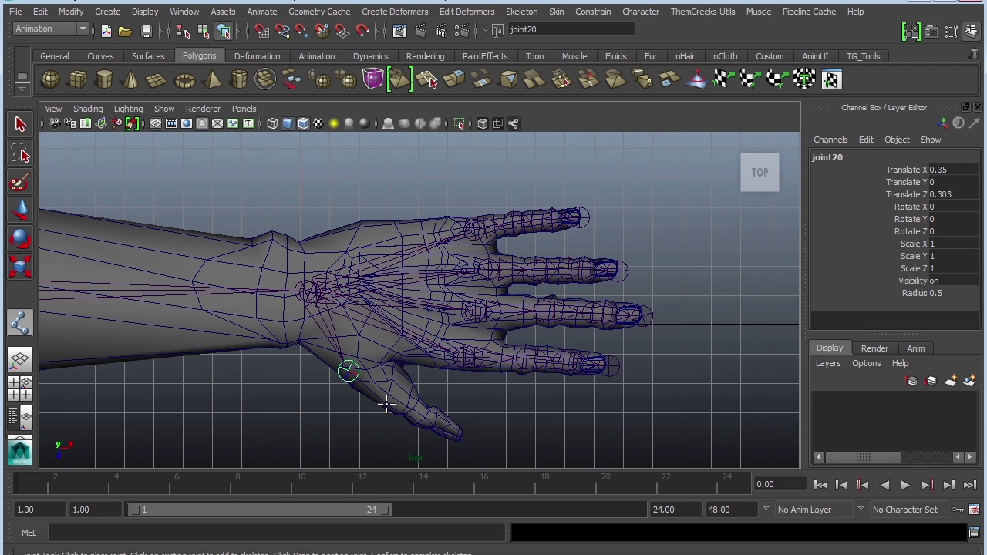
left_click(401, 410)
left_click(462, 434)
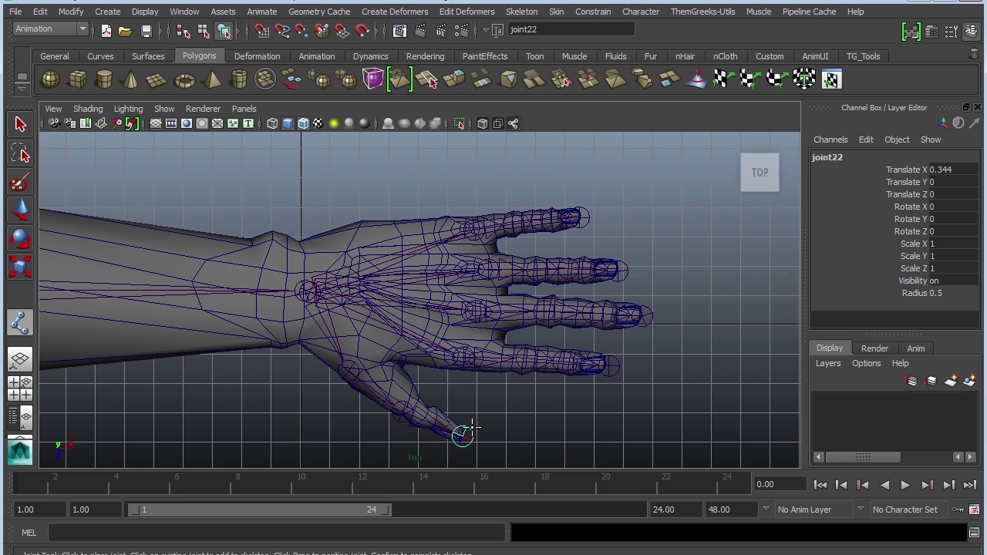
key("Return")
key("w")
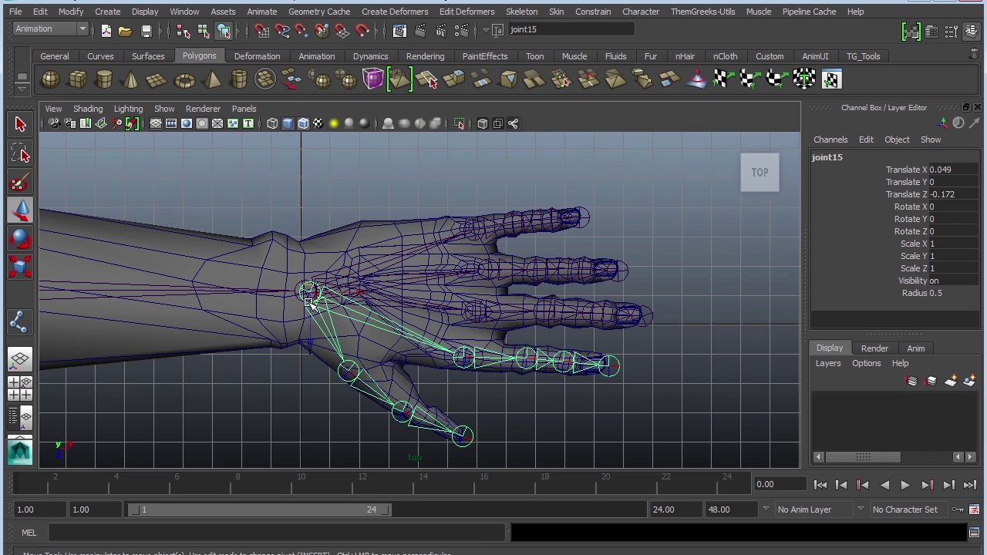
- Try moving the shared root joint of the index and thumb chains off the wrist joint, and undo the move
left_click_drag(310, 302, 322, 341)
right_click_drag(391, 312, 575, 356, "alt")
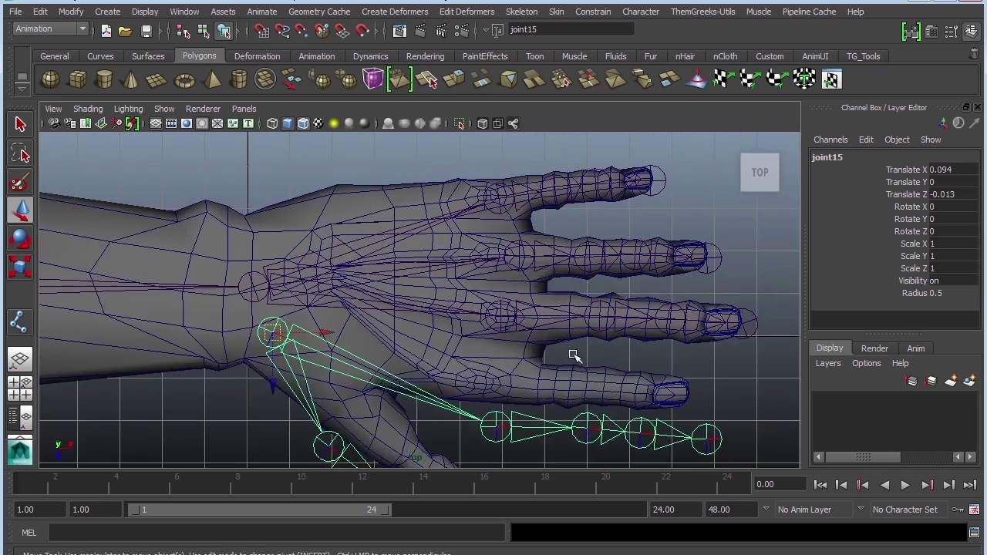
key("space")
- In the perspective view, move the index and thumb chains' root joint off the wrist joint to about 0.056, 0.051, -0.099
key("space")
left_click_drag(476, 347, 540, 344, "alt")
key("ctrl+z")
key("space")
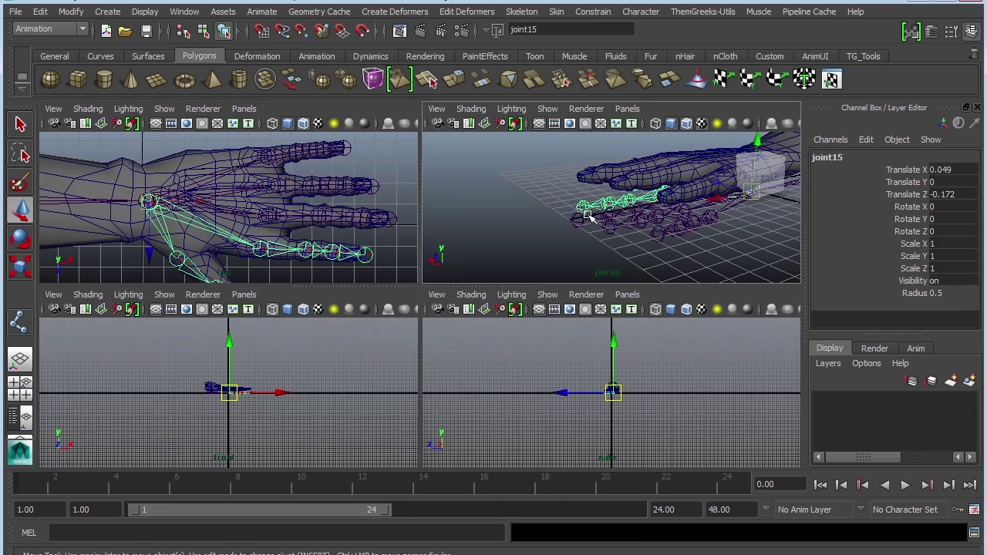
key("space")
left_click_drag(590, 218, 456, 228, "alt")
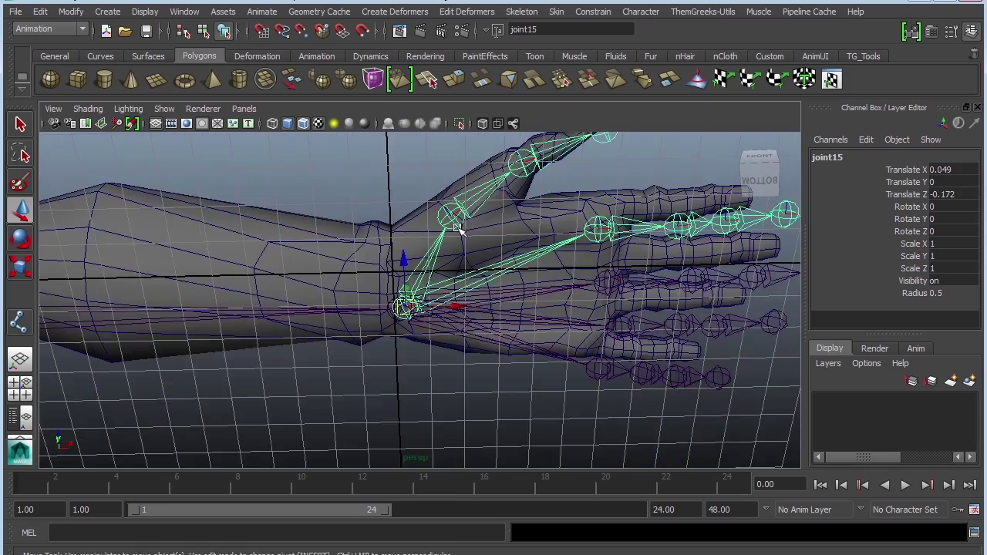
right_click_drag(456, 227, 589, 318, "alt")
middle_click_drag(589, 318, 584, 330, "alt")
left_click_drag(409, 300, 389, 263, "alt")
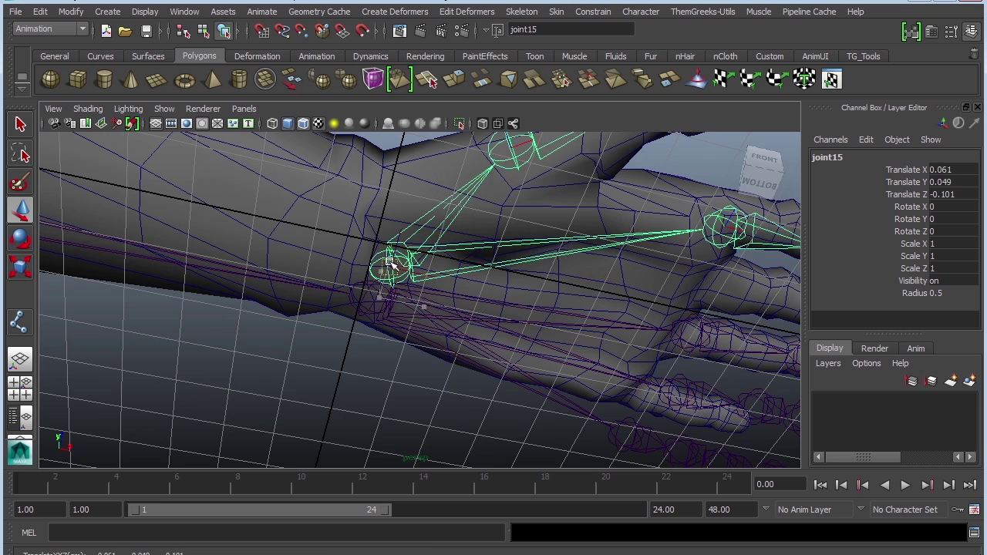
key("ctrl+z")
key("ctrl+z")
key("shift+z")
key("ctrl+z")
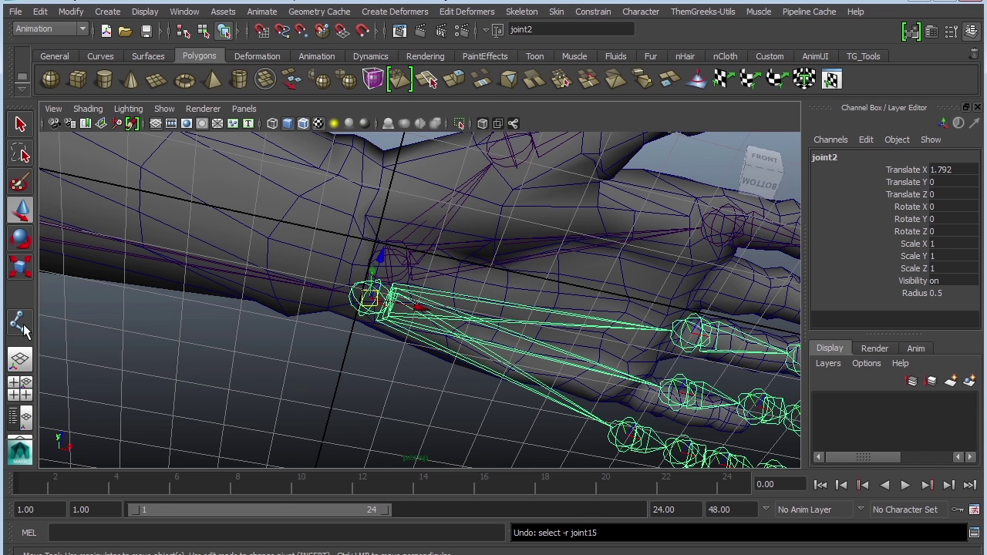
- Show the Outliner beside the perspective view and expand the hierarchy of joint15
left_click(20, 417)
left_click(104, 238)
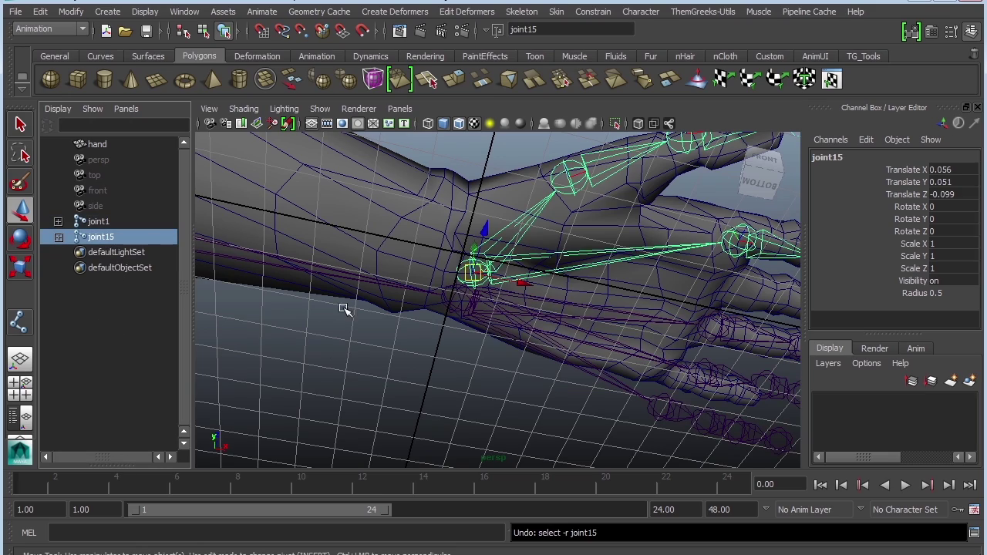
left_click_drag(474, 334, 432, 394, "alt")
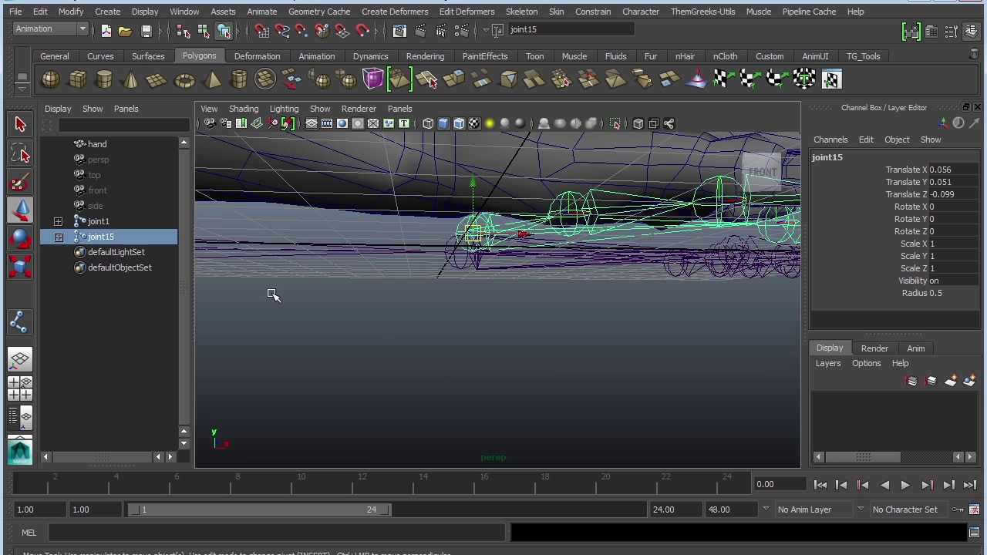
mouse_move(406, 290)
left_mouse_down("alt")
mouse_move(428, 273)
mouse_move(409, 284)
left_mouse_up("alt")
left_click(57, 237)
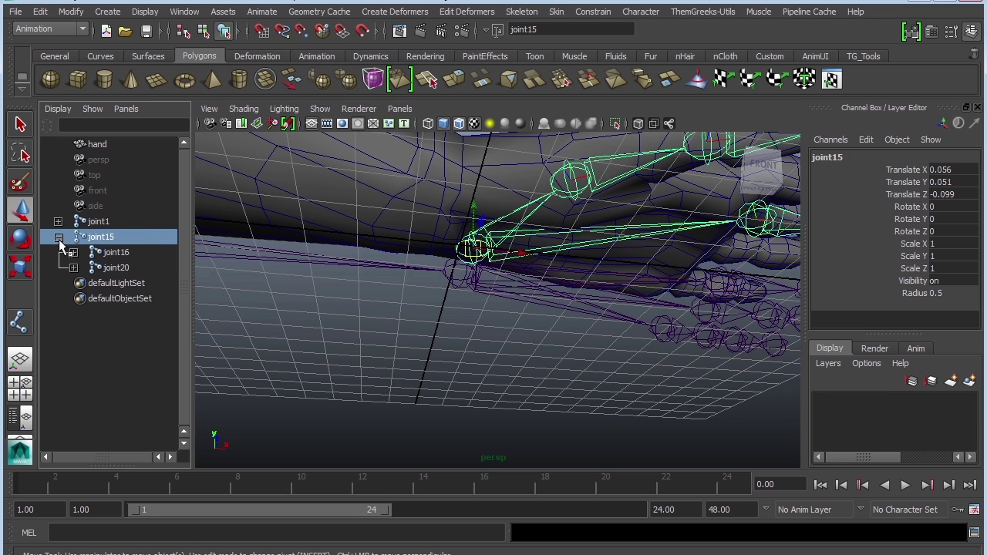
left_click_drag(463, 285, 460, 278, "alt")
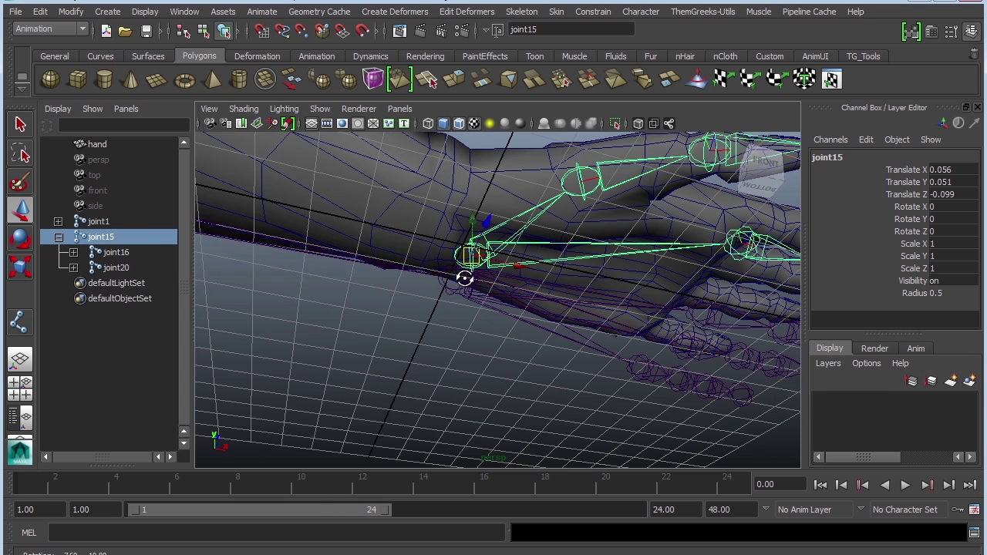
- Expand joint1 in the Outliner and parent joint16 and joint20 under joint2
left_click(453, 283)
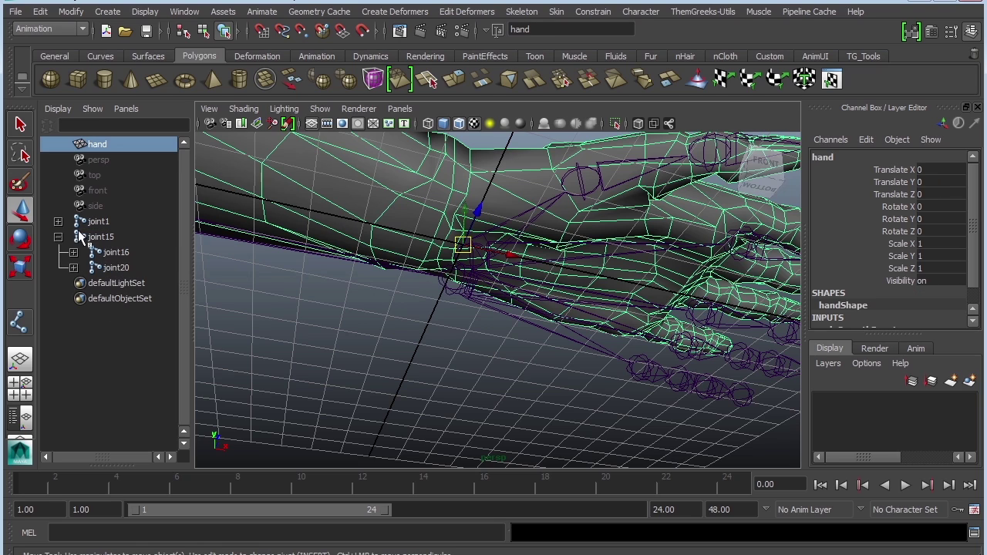
left_click(453, 291)
left_click_drag(436, 323, 379, 329, "alt")
key("f")
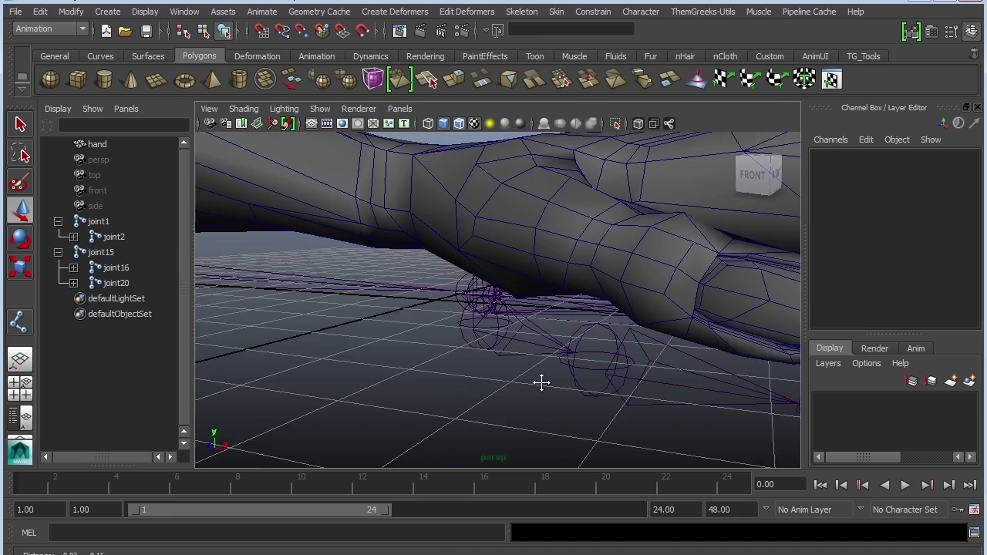
left_click_drag(542, 381, 569, 312, "alt")
right_click_drag(569, 313, 582, 303, "alt")
left_click_drag(583, 302, 587, 293, "alt")
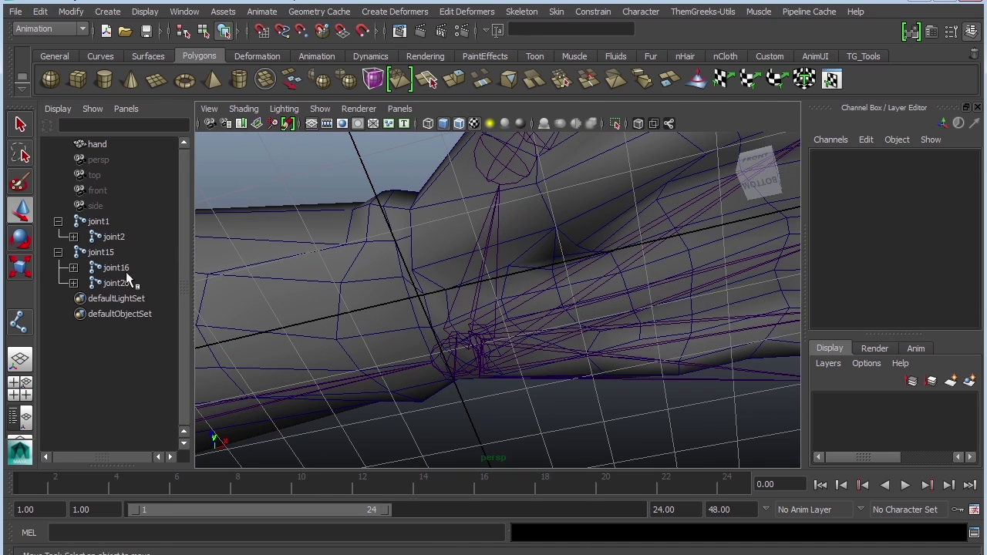
left_click(124, 268)
left_click(116, 283, "ctrl")
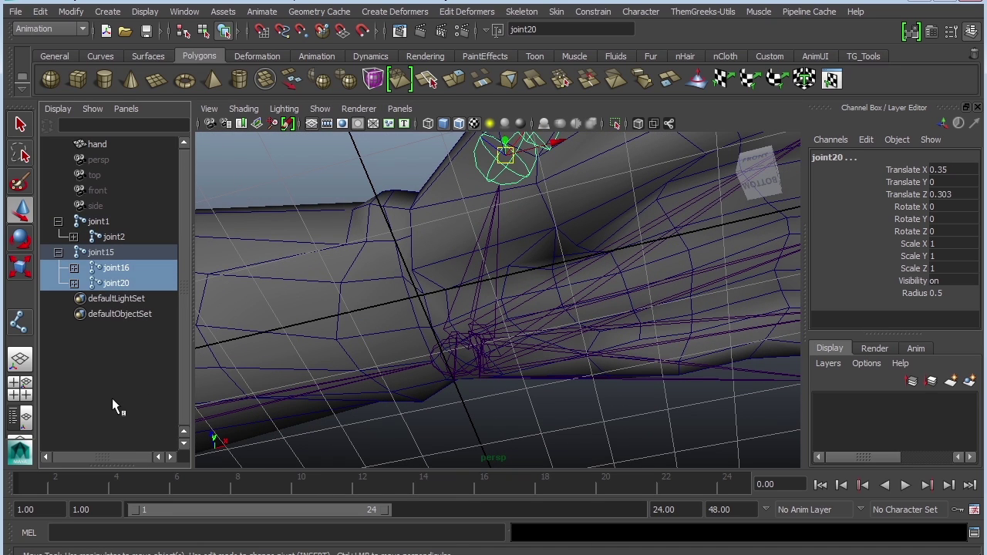
middle_click_drag(124, 283, 130, 239)
- Rename joint2, the wrist joint from which the finger chains branch, as palmjoint
left_click(121, 238)
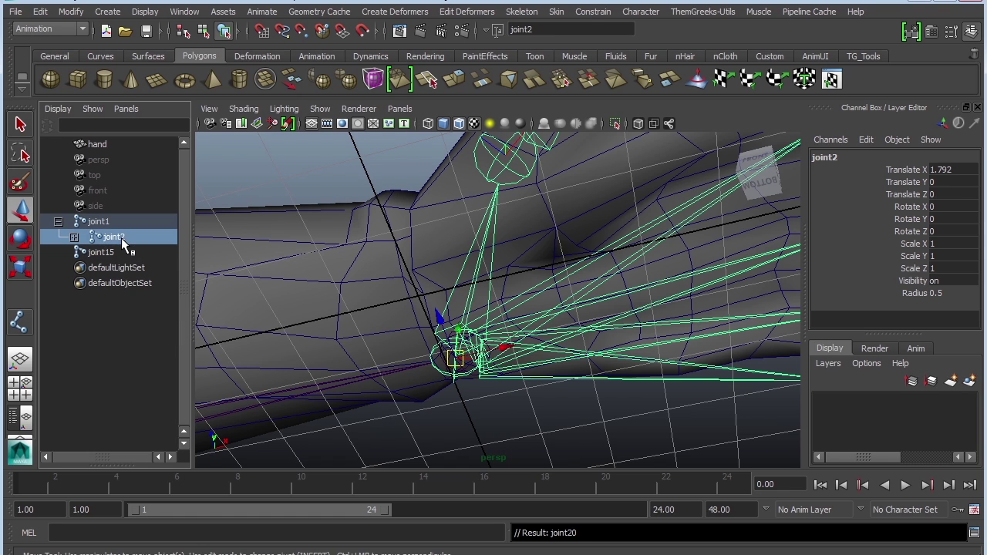
double_click(130, 236)
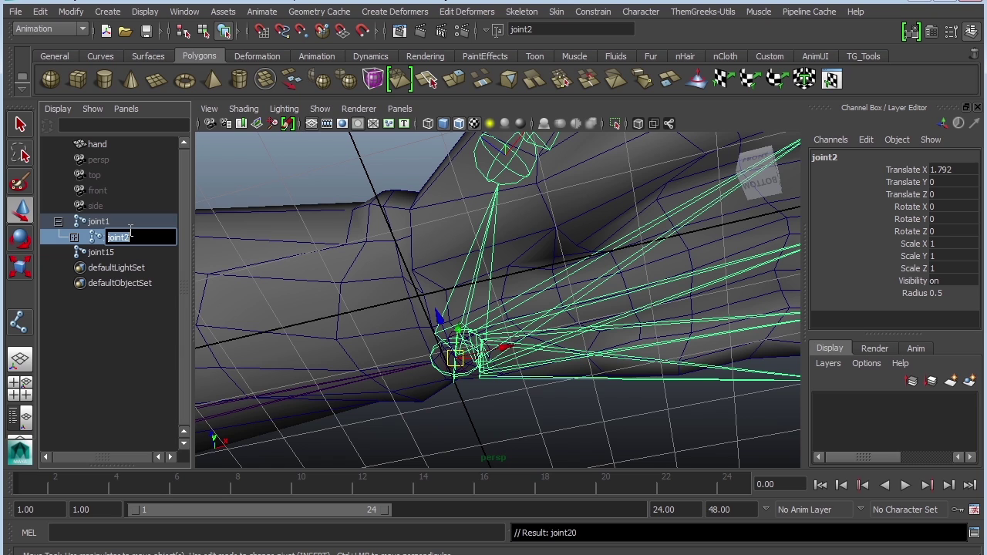
type("palm")
key("Return")
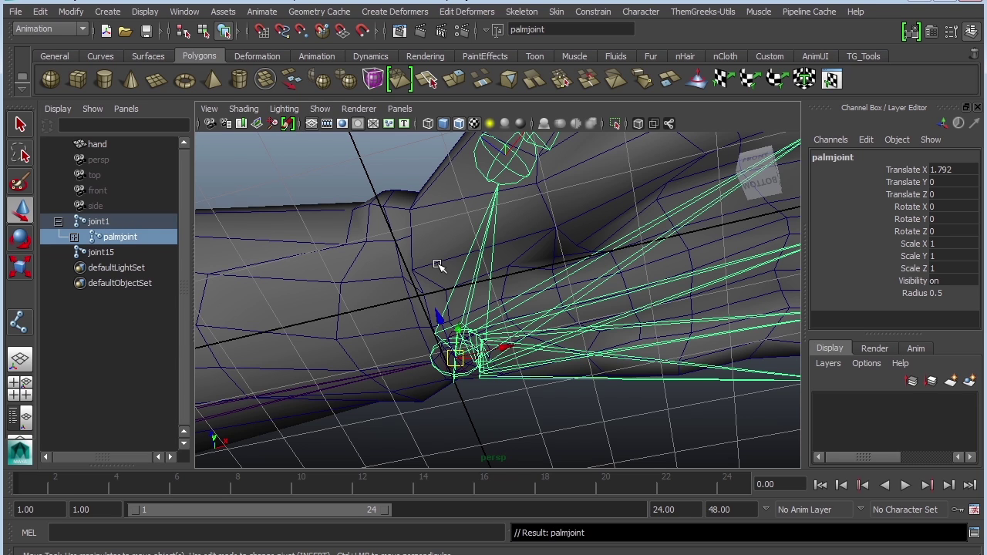
- Check the thumb chain and palmjoint in the perspective view, and delete the leftover joint15
left_click(520, 167)
right_click_drag(588, 297, 409, 278, "alt")
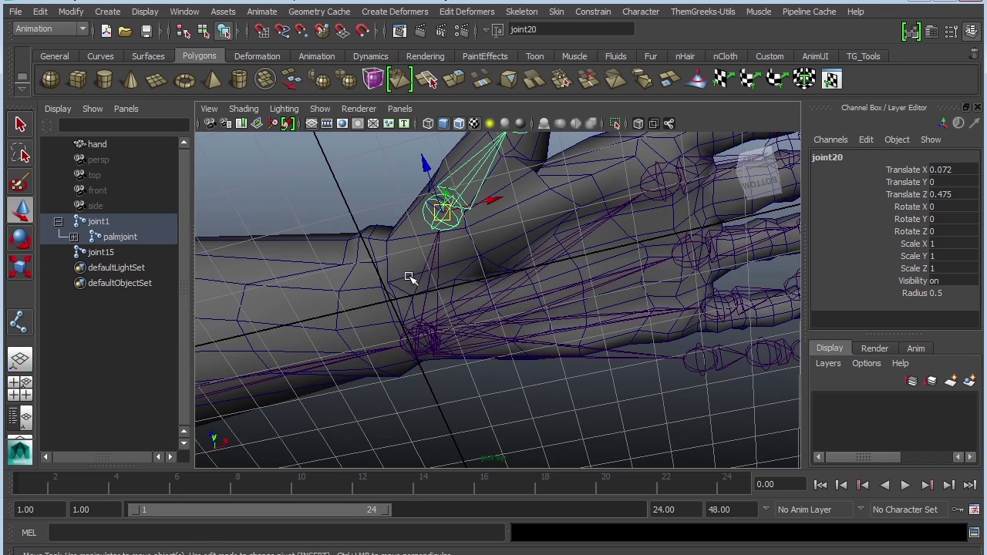
right_click_drag(453, 224, 569, 237, "alt")
left_click_drag(569, 238, 556, 258, "alt")
left_click(122, 236)
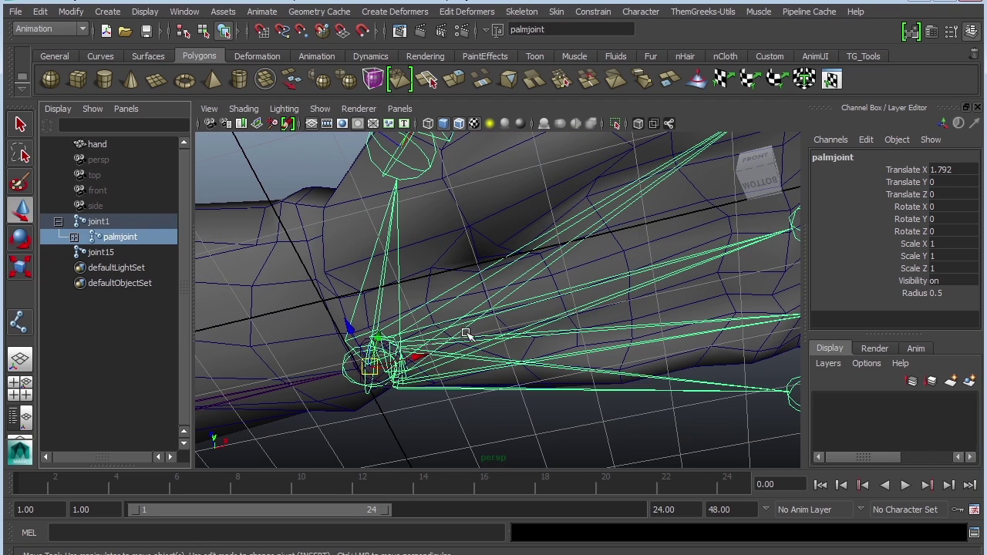
left_click(101, 254)
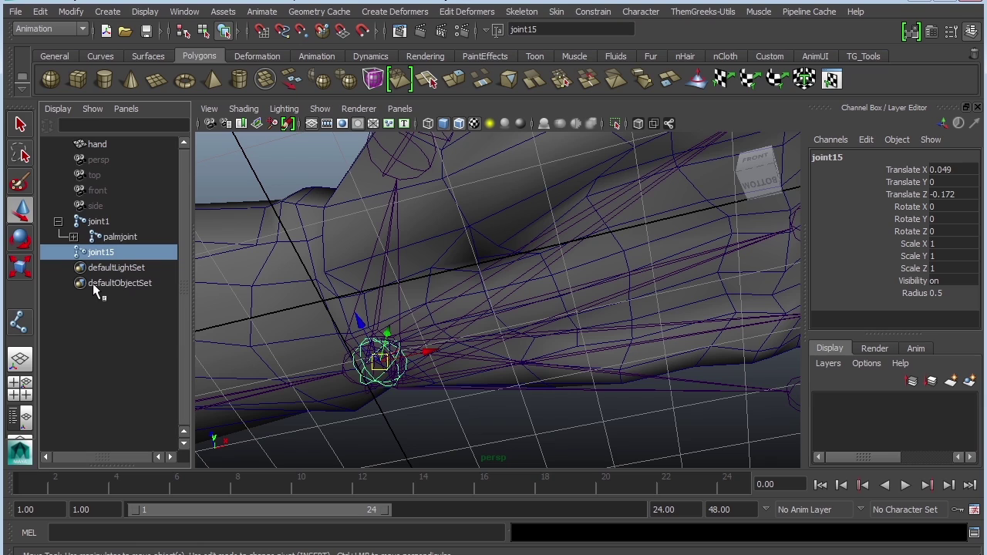
key("Delete")
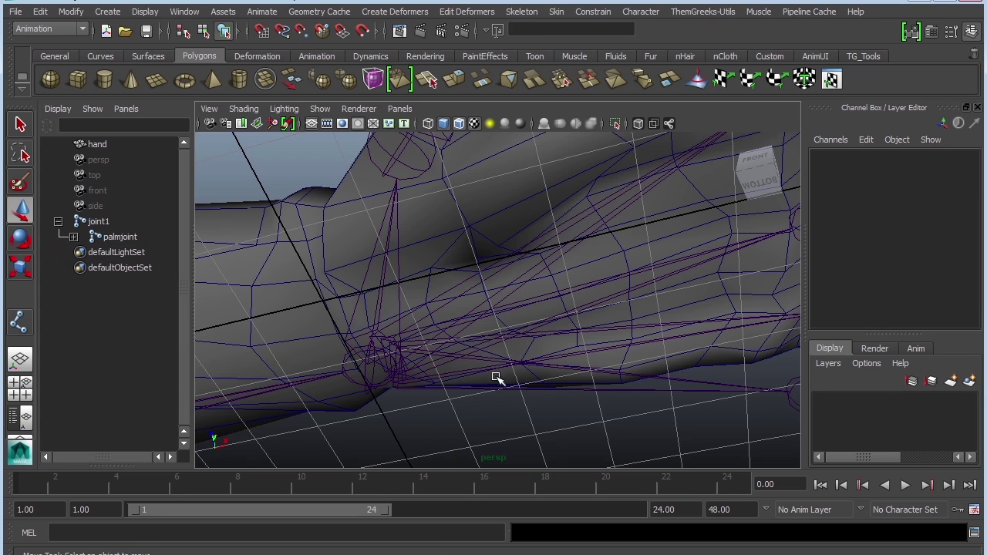
- Rename joint1, the forearm joint at the top of the hierarchy, as rootJoint
left_click_drag(495, 379, 615, 332, "alt")
right_click_drag(624, 335, 430, 269, "alt")
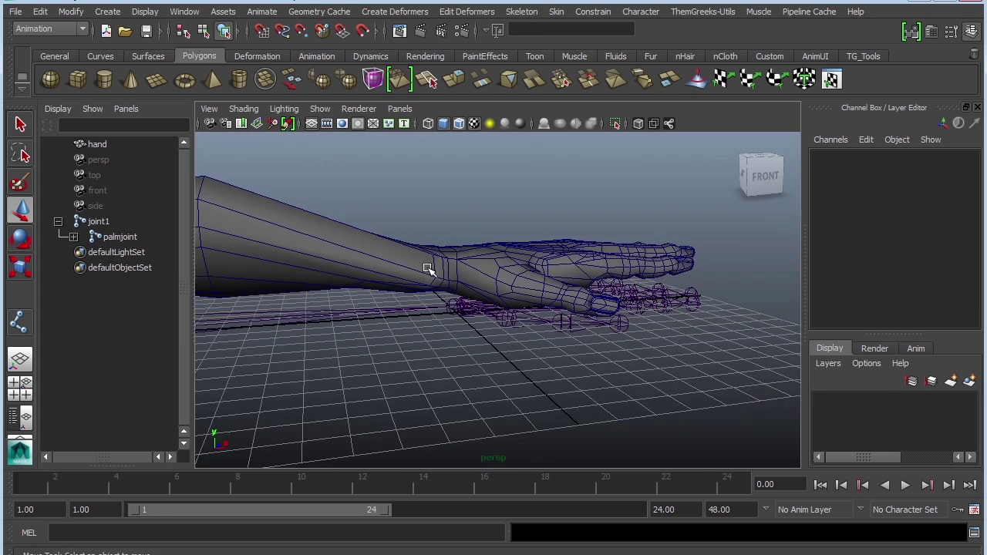
middle_click_drag(463, 290, 527, 259, "alt")
left_click_drag(647, 346, 585, 315, "alt")
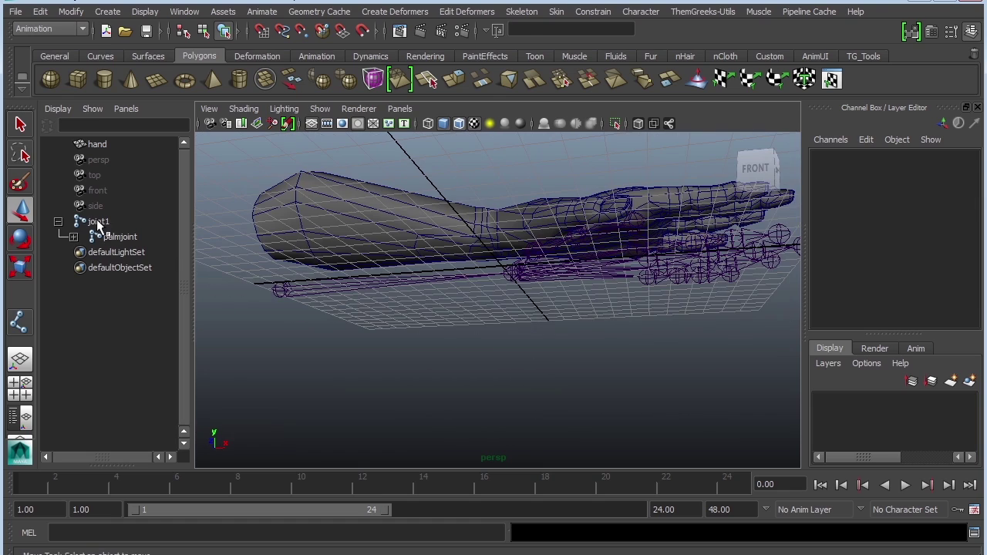
left_click(99, 222)
left_click_drag(375, 382, 367, 267, "alt")
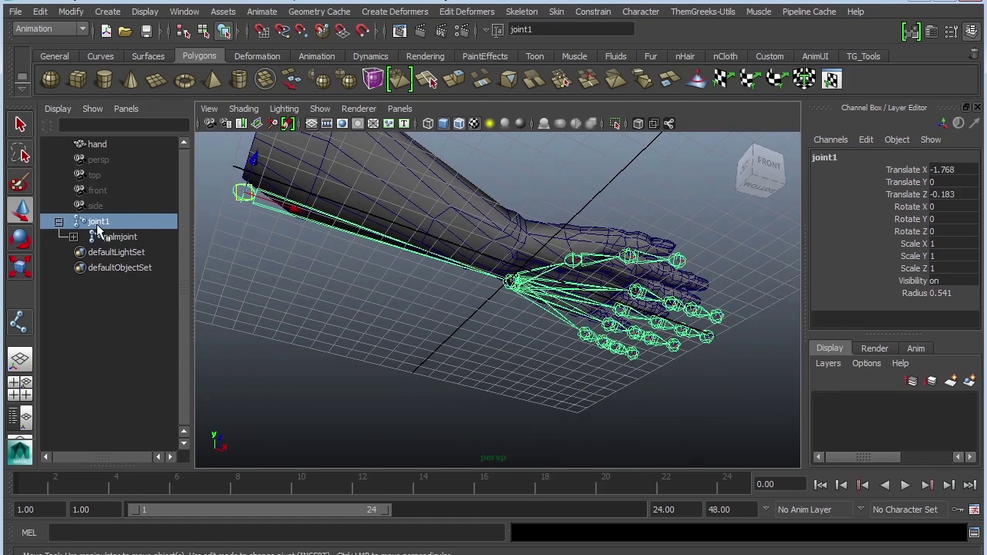
double_click(99, 222)
type("rootJo")
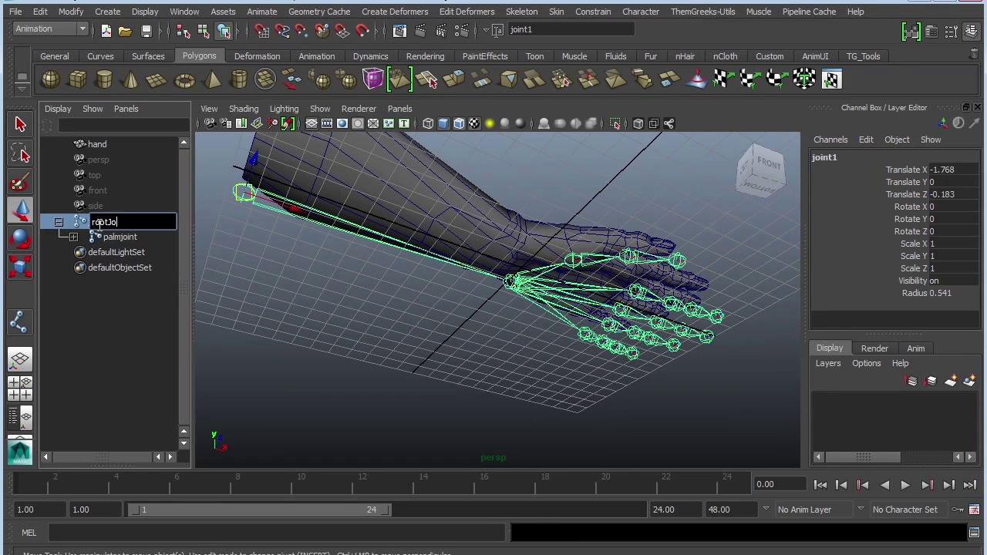
type("int")
key("Return")
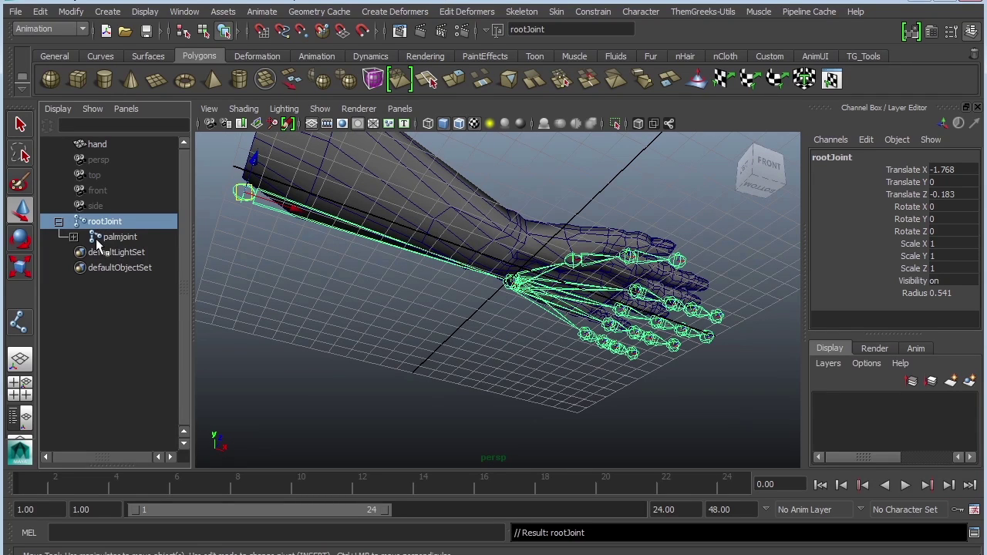
- Expand palmjoint and, with Search and Replace Names, replace joint with pinky_joint throughout the joint3 hierarchy
left_click(77, 242)
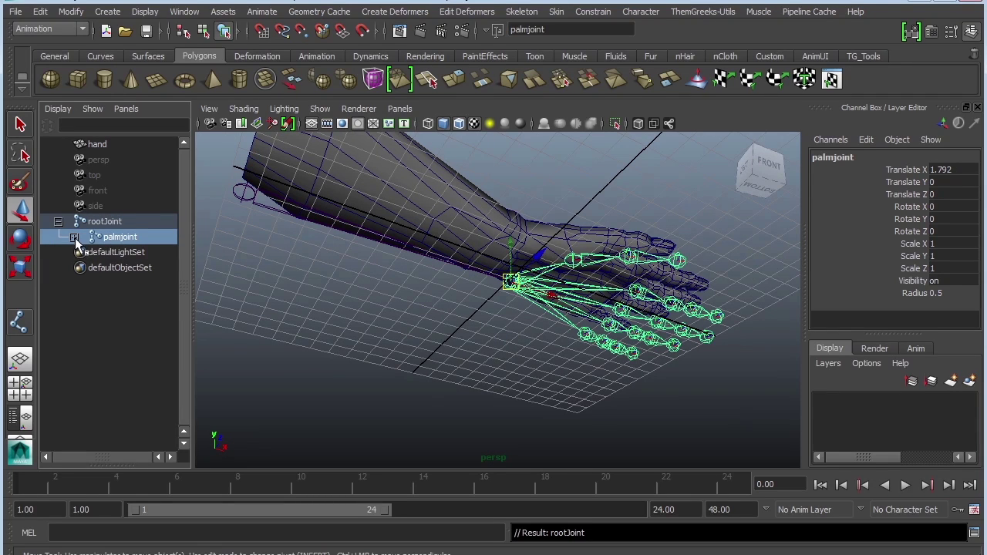
left_click(74, 237)
left_click(128, 252)
left_click_drag(551, 327, 673, 323, "alt")
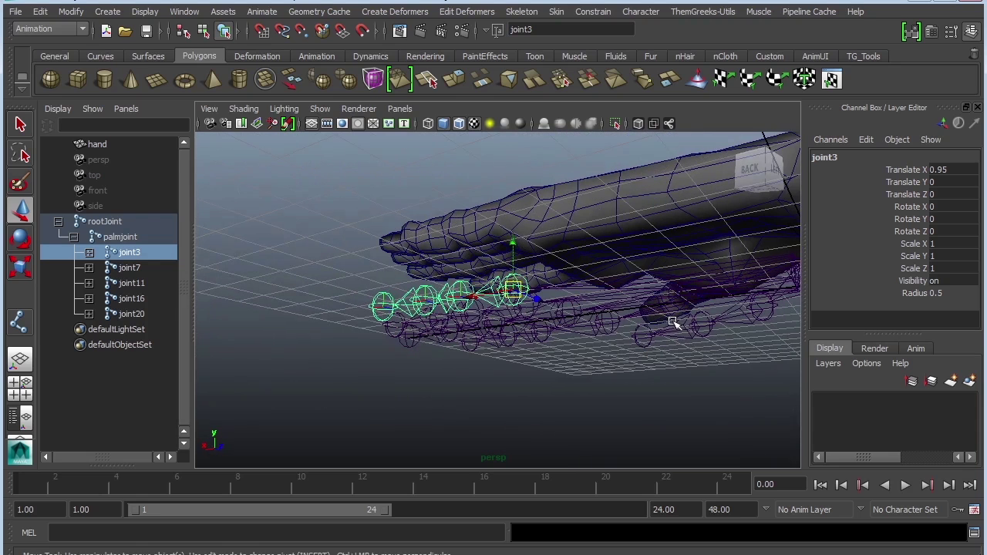
left_click(71, 12)
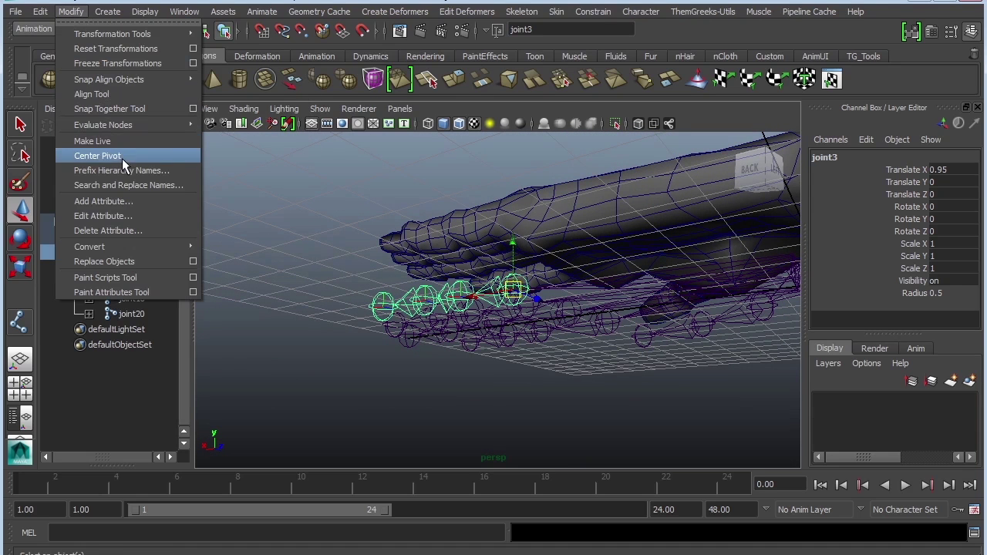
left_click(125, 183)
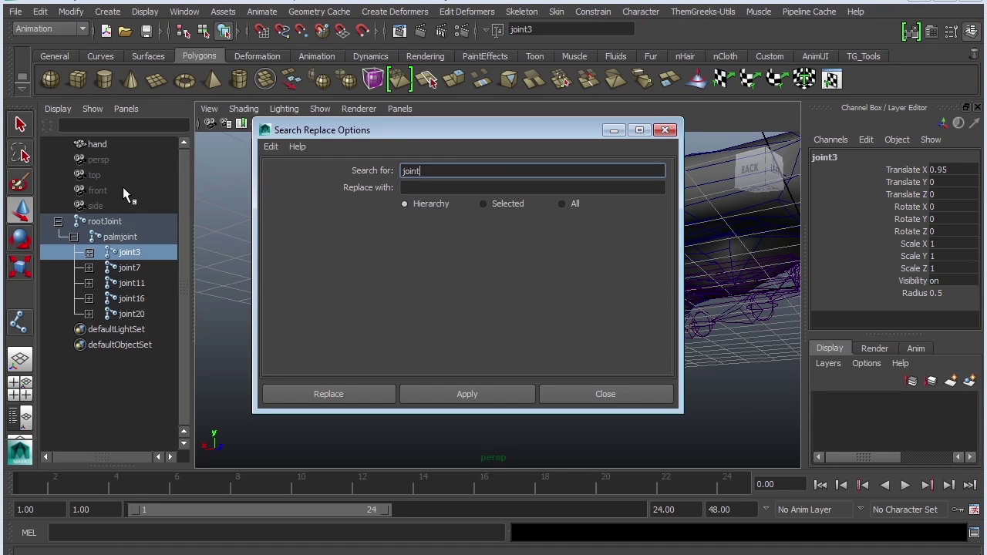
key("Tab")
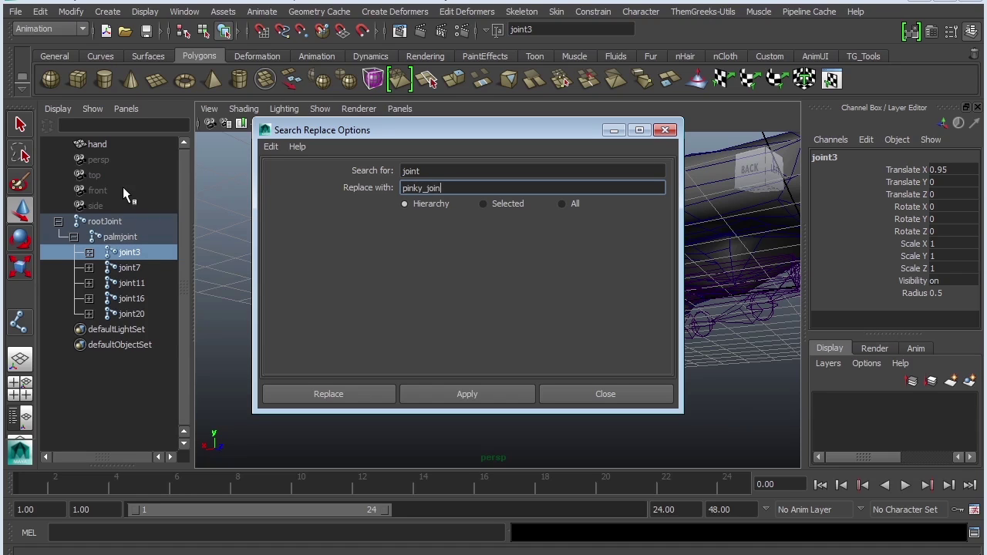
left_click(368, 391)
left_click_drag(466, 380, 346, 315, "alt")
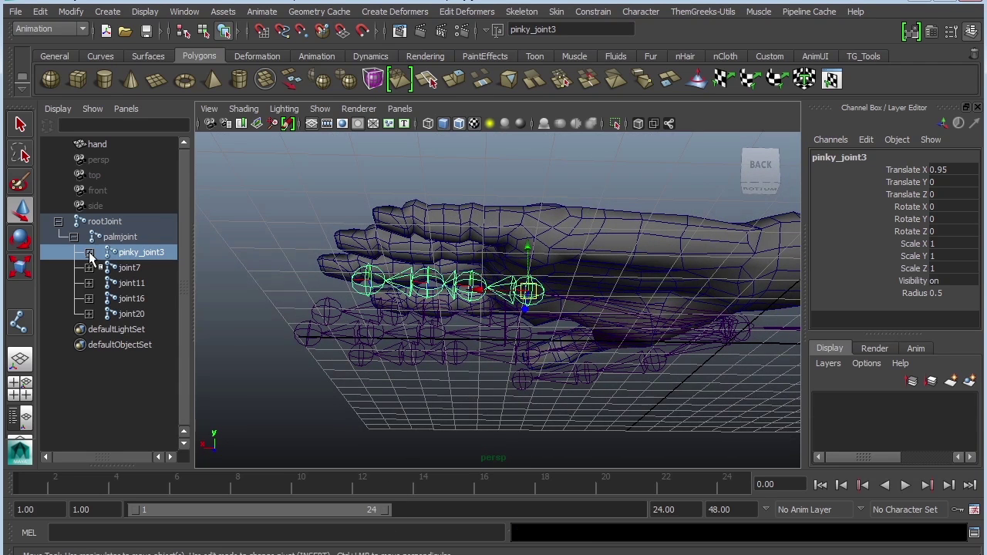
- Widen the Outliner and expand the pinky chain down to its last joint
left_click(89, 253)
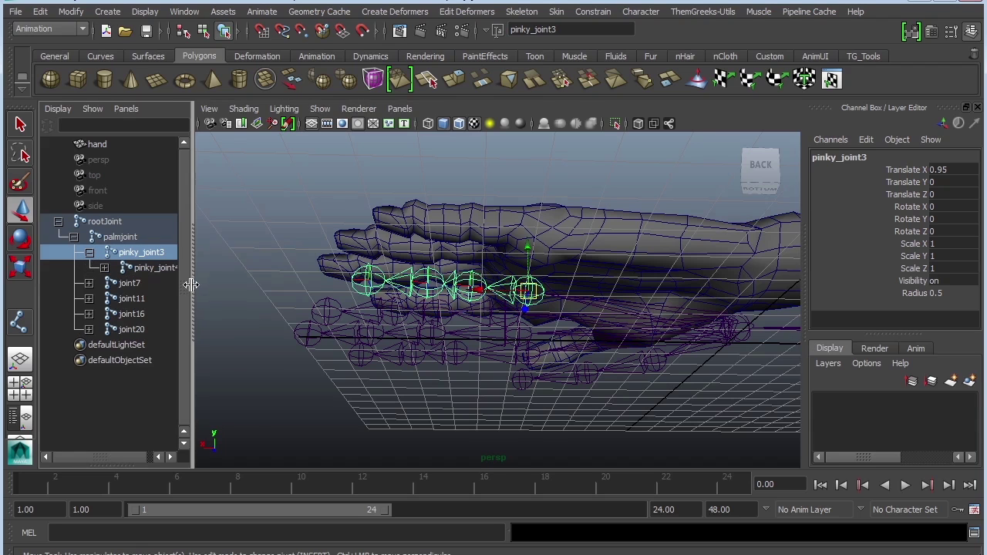
left_click_drag(193, 285, 230, 285)
left_click(104, 268)
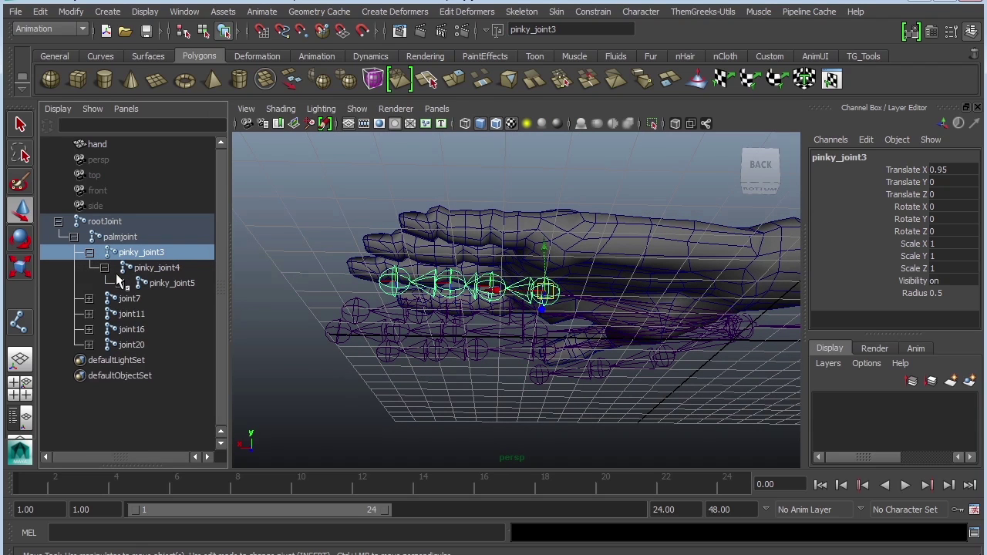
left_click(120, 283)
- Rename the first two joints of the pinky chain as pinky_joint1 and pinky_joint2
double_click(153, 253)
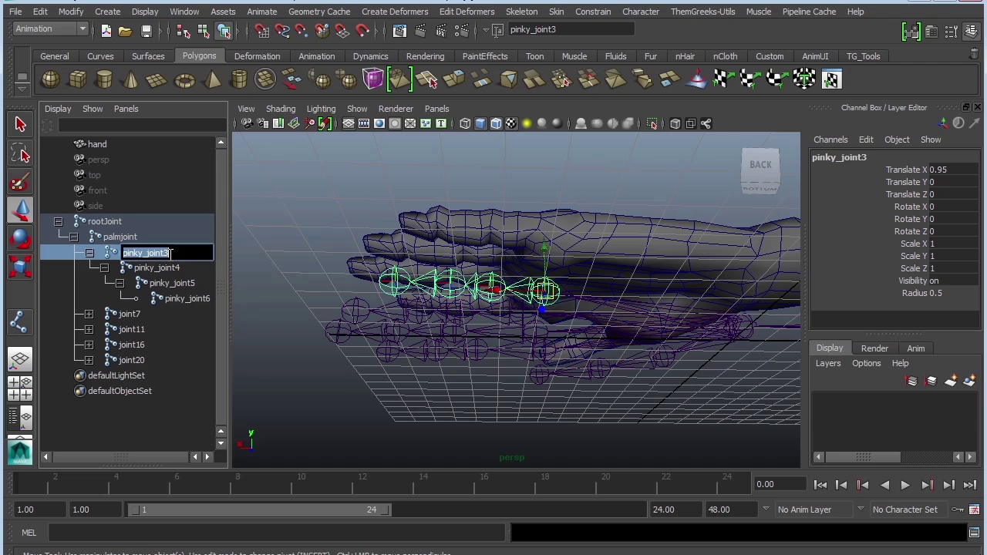
left_click(171, 253)
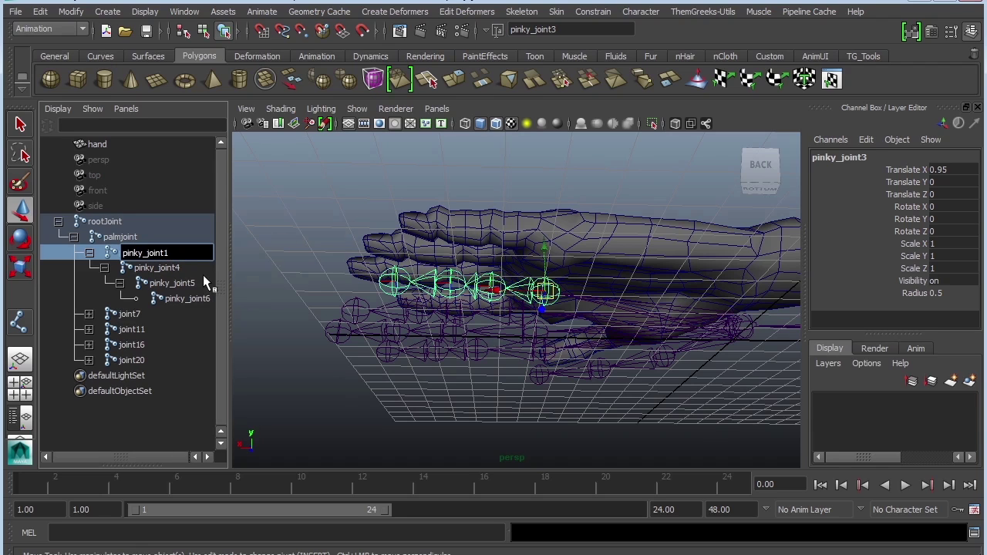
type("1")
double_click(185, 268)
left_click(206, 264)
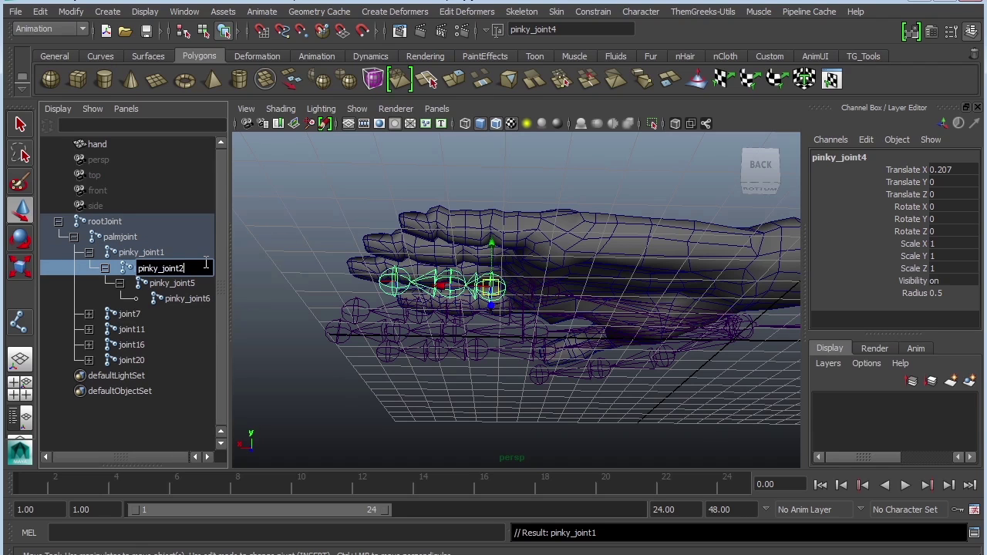
type("2")
- Rename the last two joints of the pinky chain as pinky_joint3 and pinky_joint4
double_click(189, 283)
left_click(209, 283)
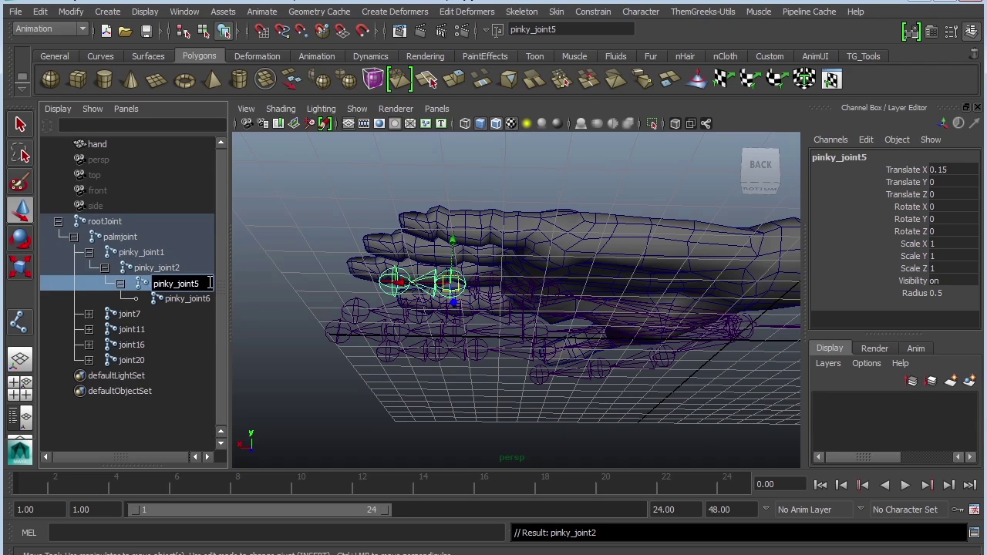
type("3")
double_click(202, 299)
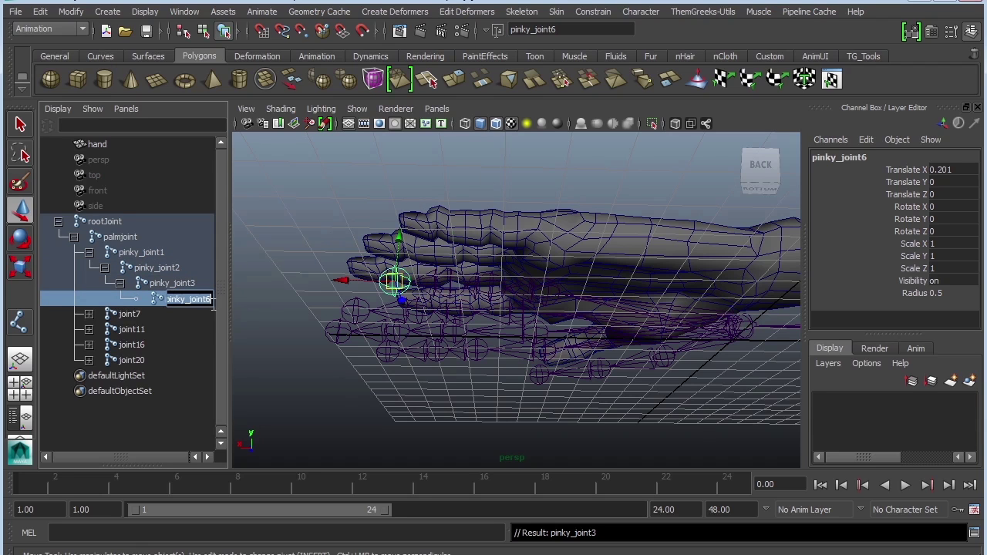
left_click(212, 300)
key("BackSpace")
type("4")
key("Return")
- Add the hierarchy prefix ring_ to the joint7 chain and expand the chain in the Outliner
left_click(122, 316)
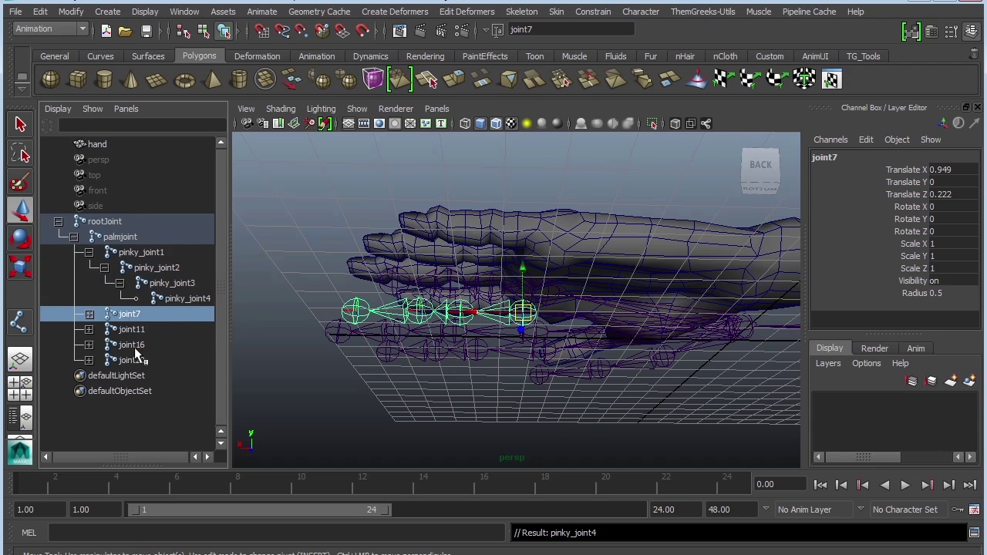
left_click_drag(449, 318, 449, 276, "alt")
middle_click_drag(450, 275, 484, 240, "alt")
right_click_drag(484, 239, 656, 273, "alt")
left_click_drag(657, 273, 640, 303, "alt")
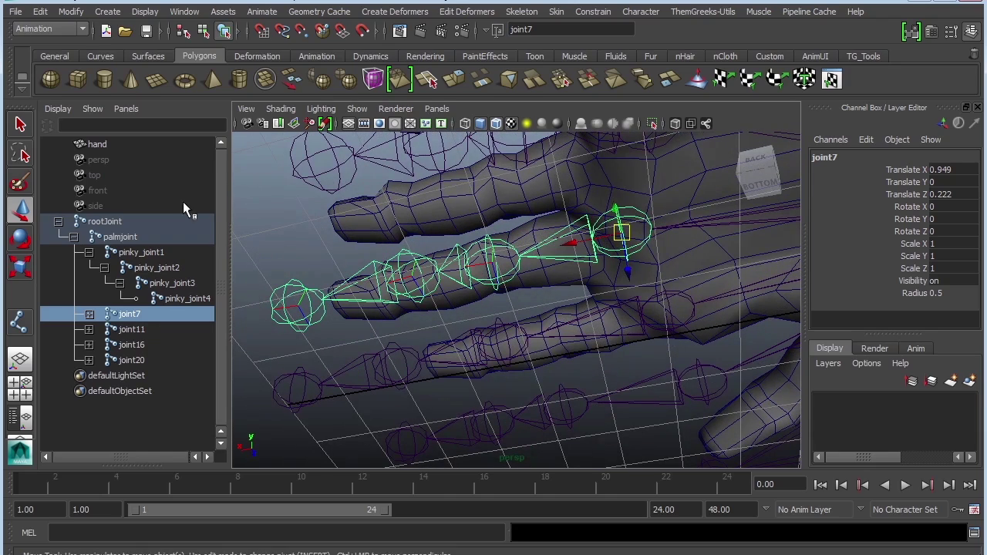
left_click(71, 12)
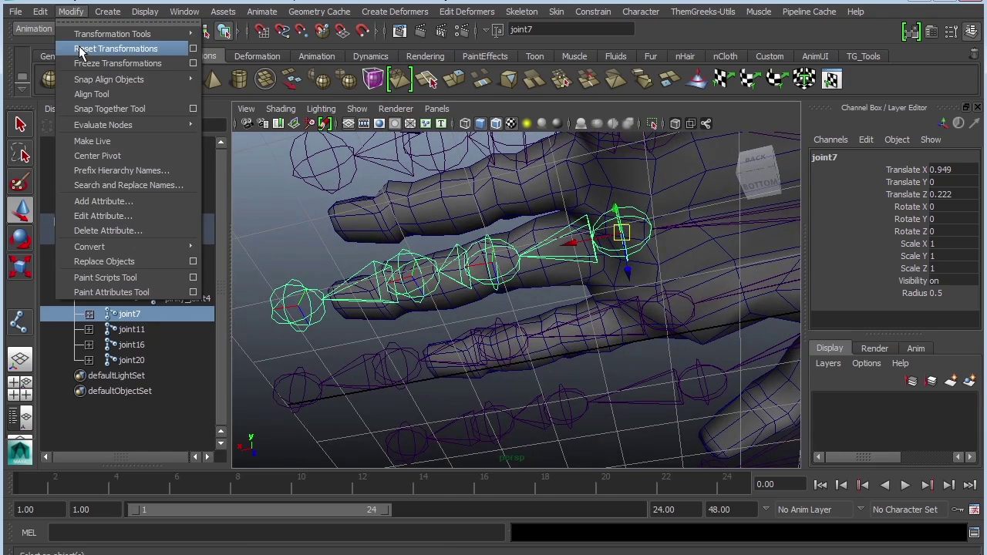
left_click(139, 171)
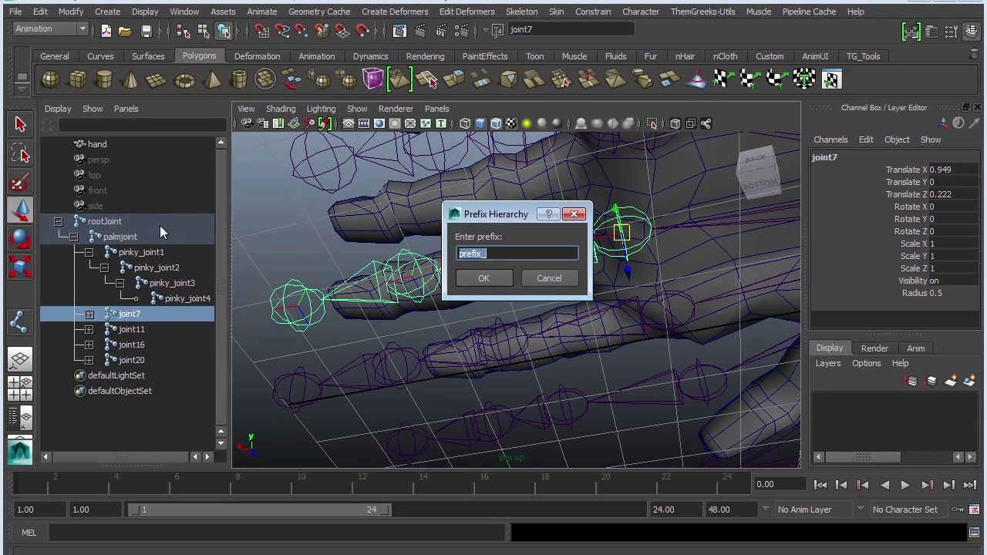
type("ring_")
left_click(488, 278)
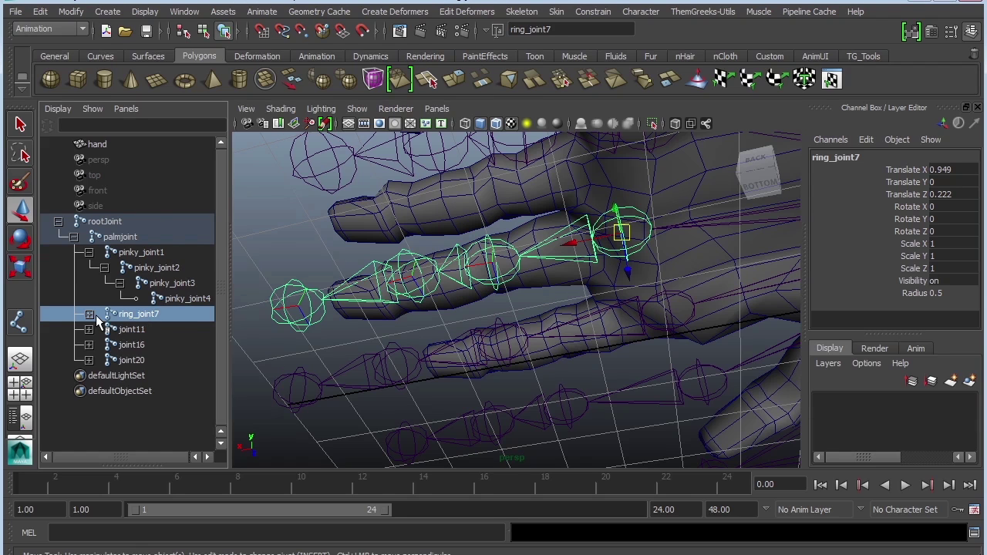
left_click(90, 315)
left_click(104, 329)
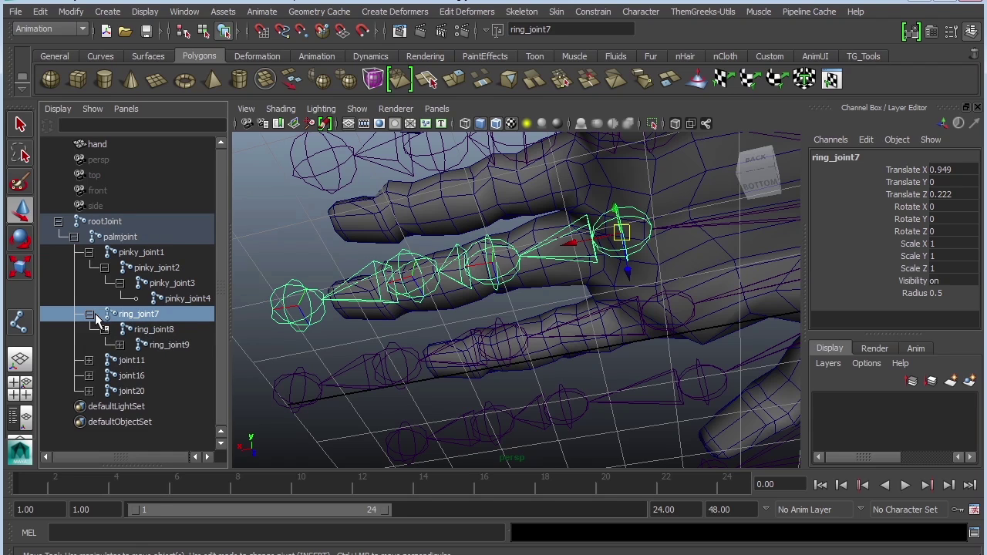
- Add the hierarchy prefix middle_ to the joint11 chain
left_click(131, 360)
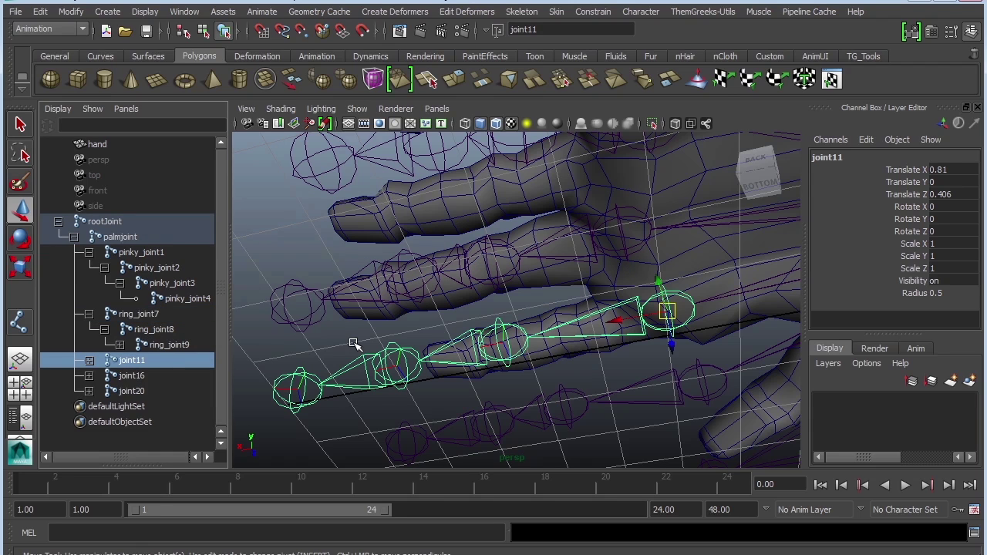
left_click(71, 13)
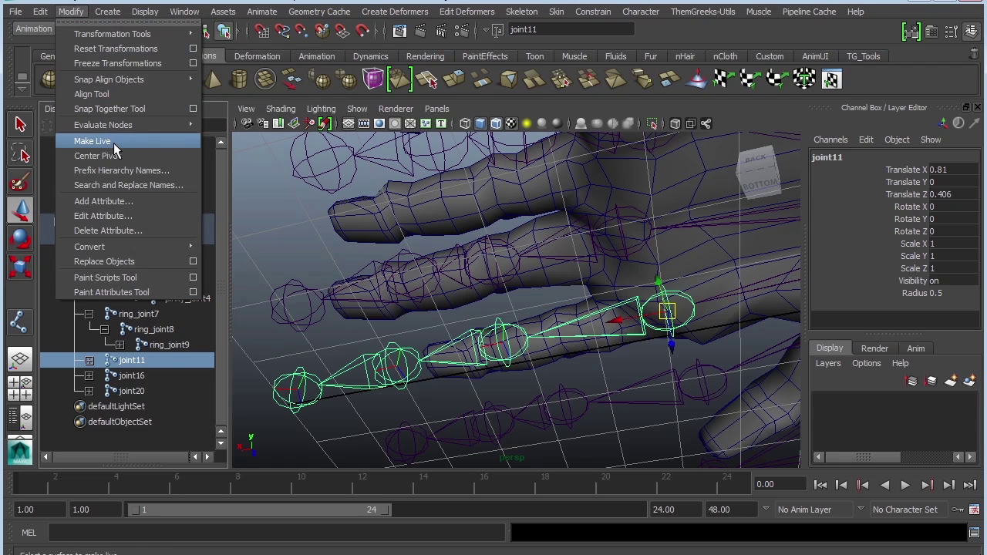
left_click(121, 171)
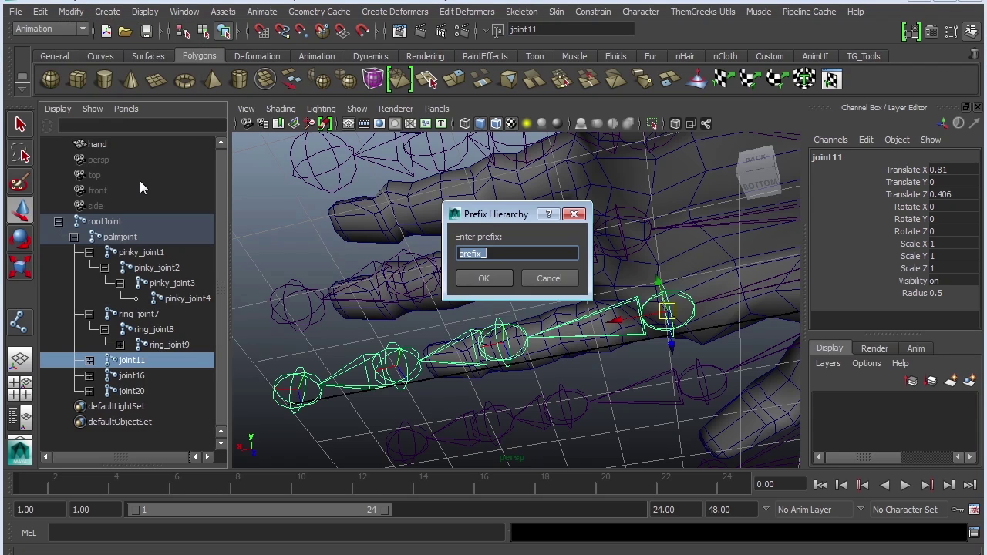
type("middle_")
left_click(487, 276)
- Add the hierarchy prefix index_ to the joint16 chain
left_click(132, 376)
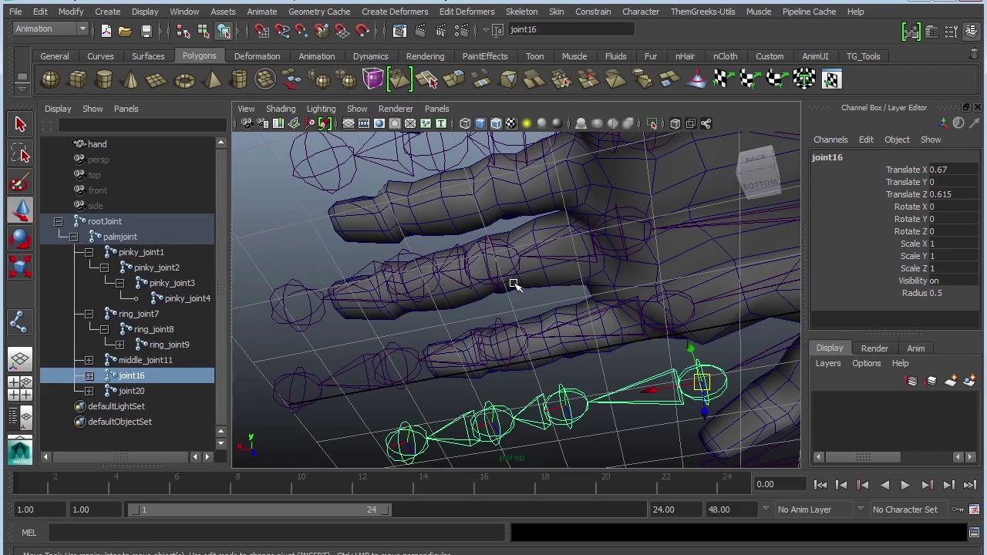
left_click_drag(516, 280, 499, 246, "alt")
left_click(70, 12)
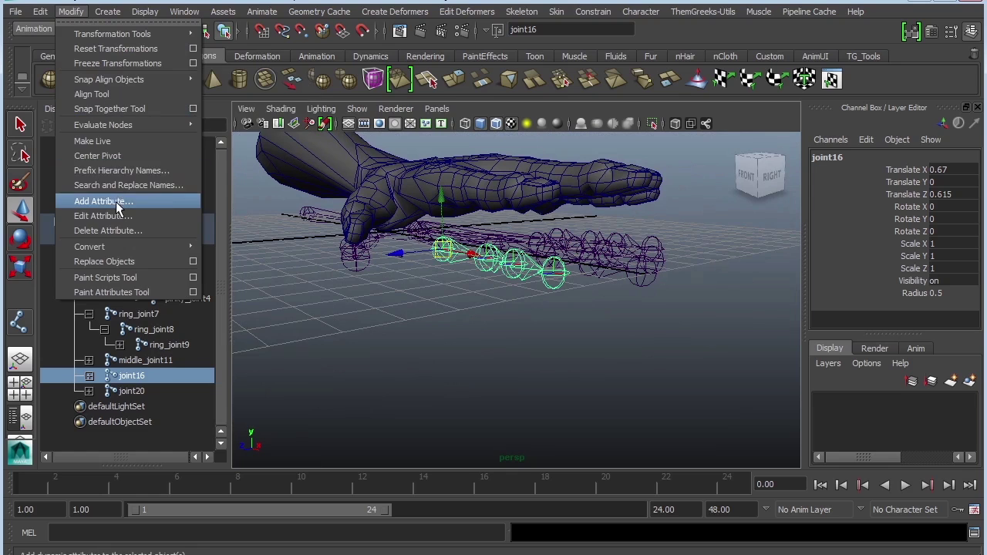
left_click(123, 169)
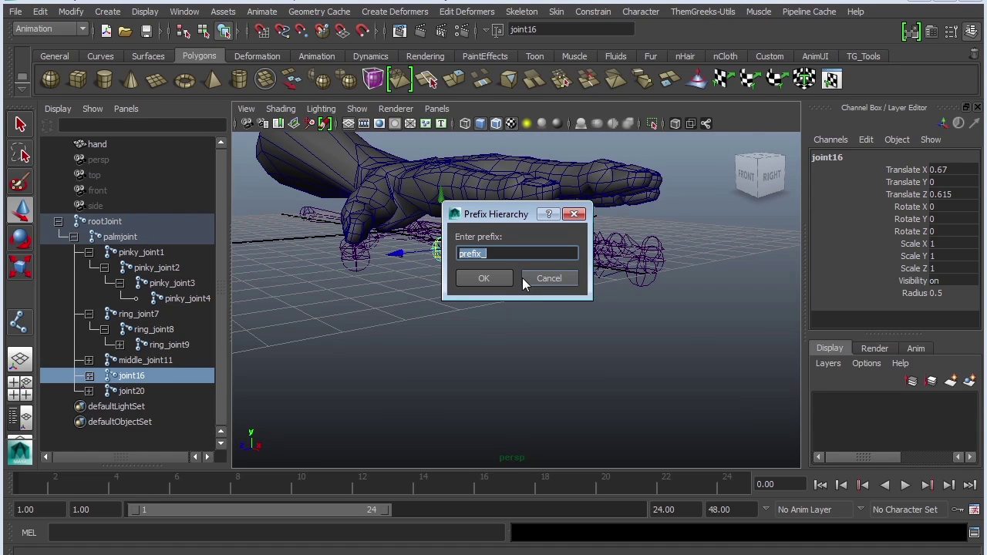
type("index_")
left_click(479, 278)
- Add the hierarchy prefix thumb_ to the joint20 chain
left_click(131, 391)
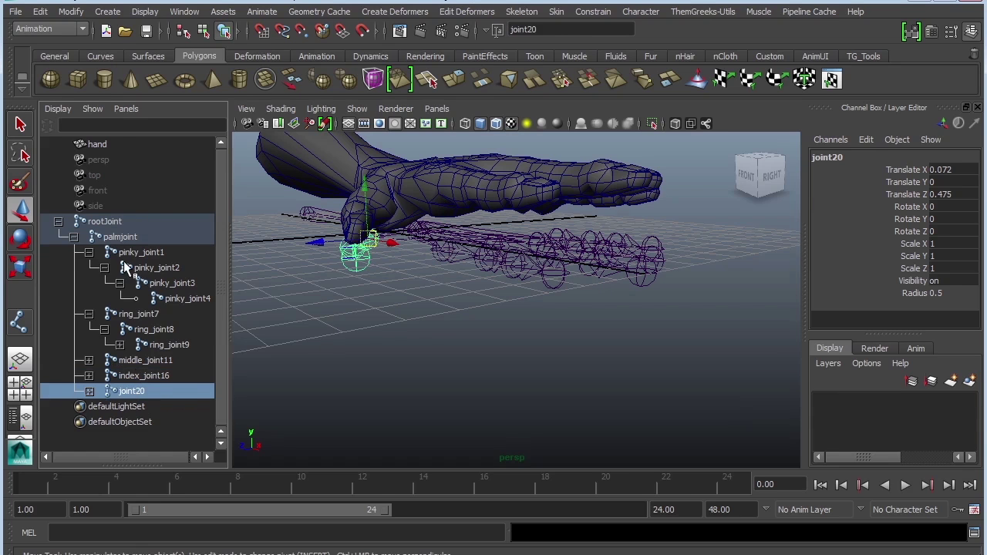
left_click(70, 11)
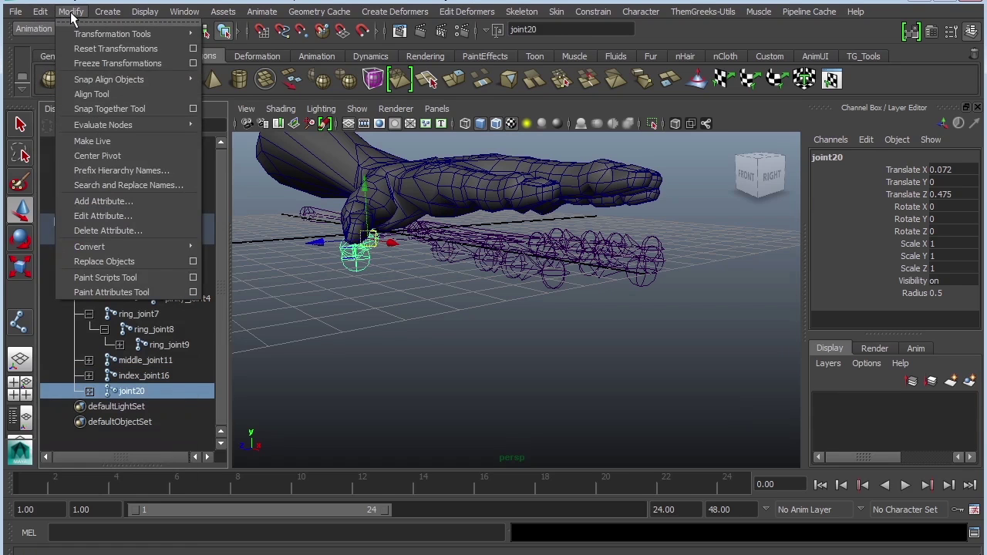
left_click(116, 170)
type("Thu")
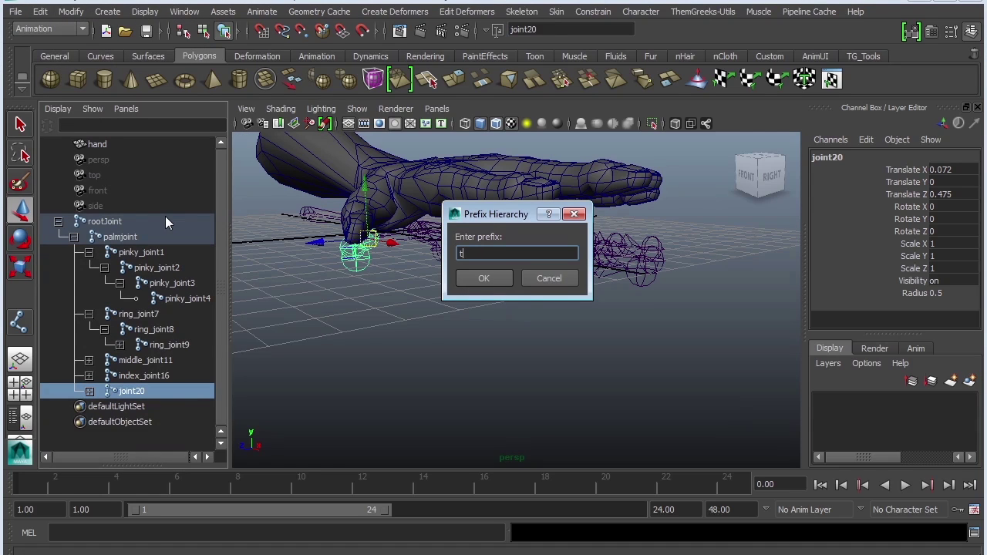
type("mb_")
key("Return")
- Inspect where the thumb and index finger joints lie relative to the hand mesh
left_click_drag(488, 238, 571, 427, "alt")
left_click_drag(417, 357, 467, 396, "alt")
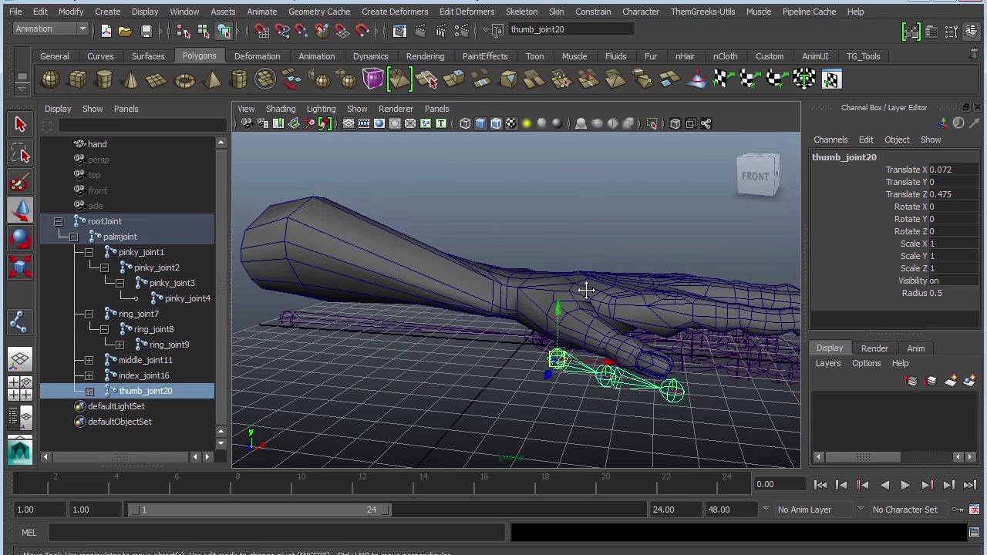
right_click_drag(591, 289, 702, 280, "alt")
left_click(711, 280)
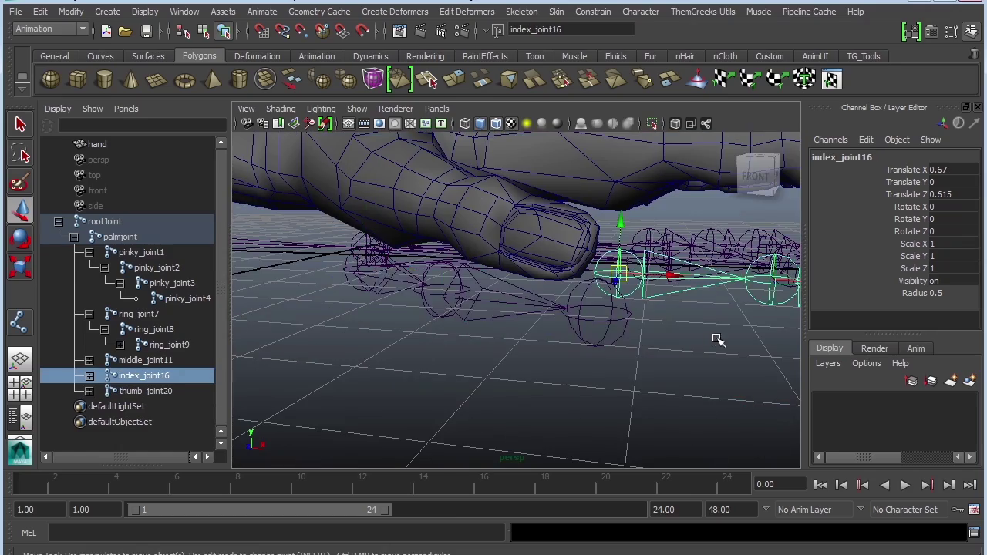
left_click_drag(716, 337, 611, 330, "alt")
right_click_drag(610, 330, 575, 238, "alt")
left_click(583, 233)
left_click(486, 190)
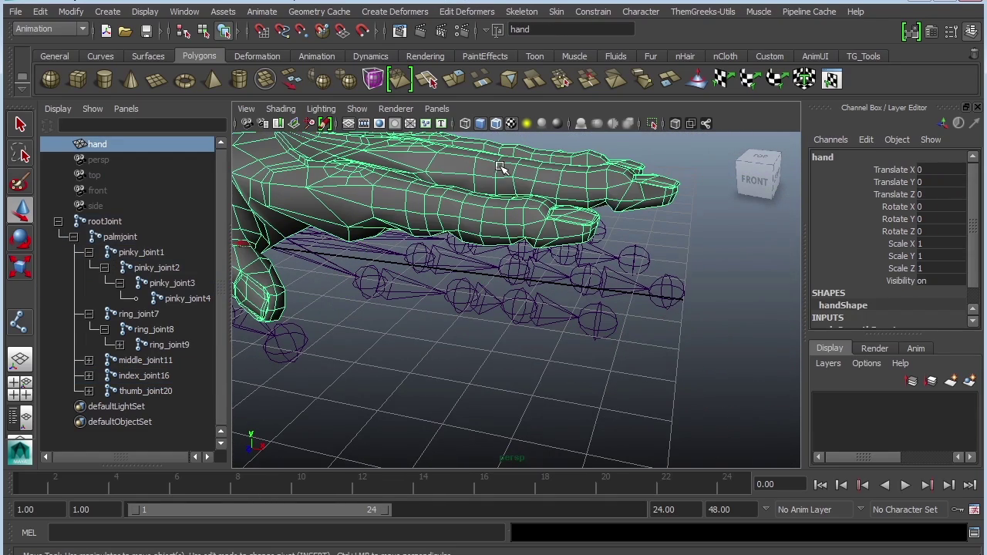
left_click_drag(479, 228, 540, 320, "alt")
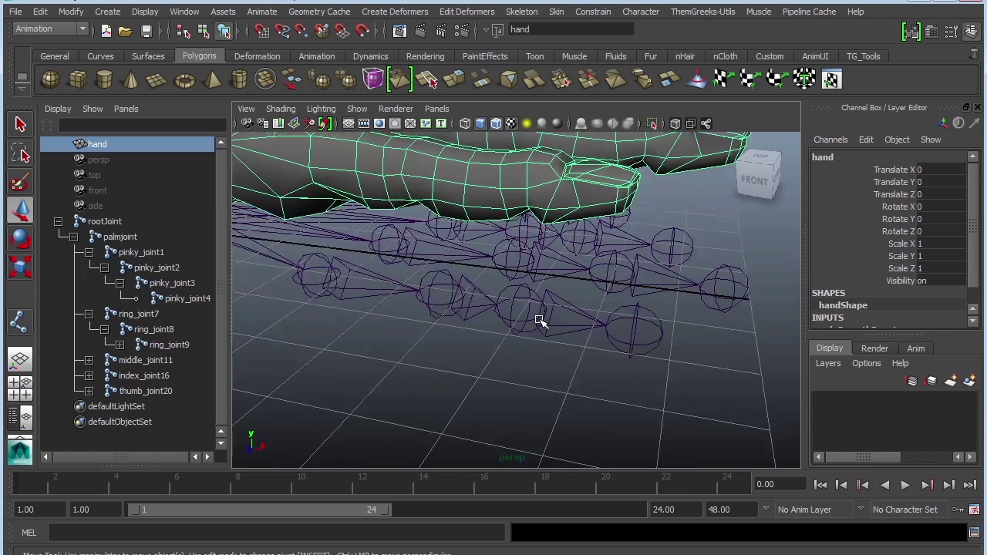
- Frame index_joint17 and examine its local axes and the neighbouring finger joints
left_click(437, 296)
right_click_drag(470, 396, 655, 346, "alt")
key("f")
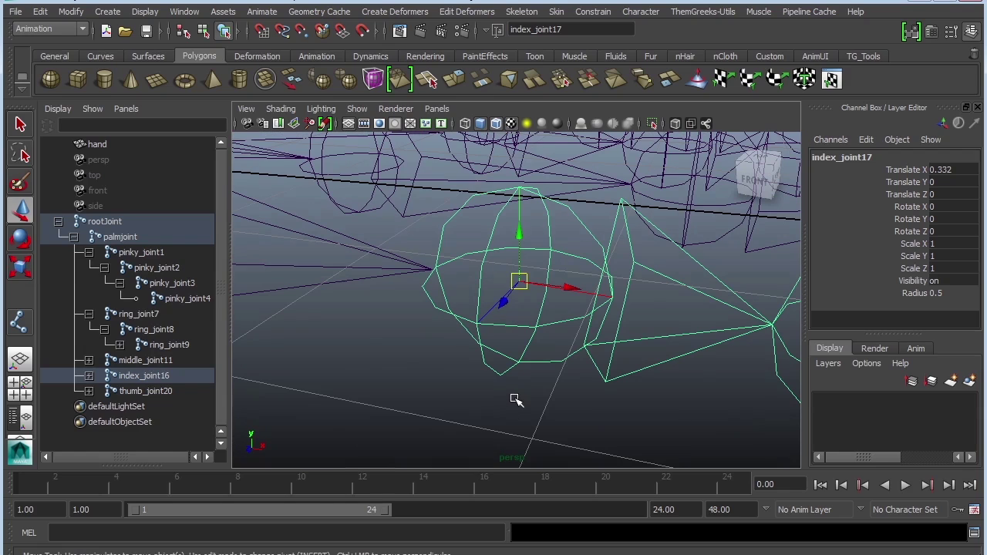
key("q")
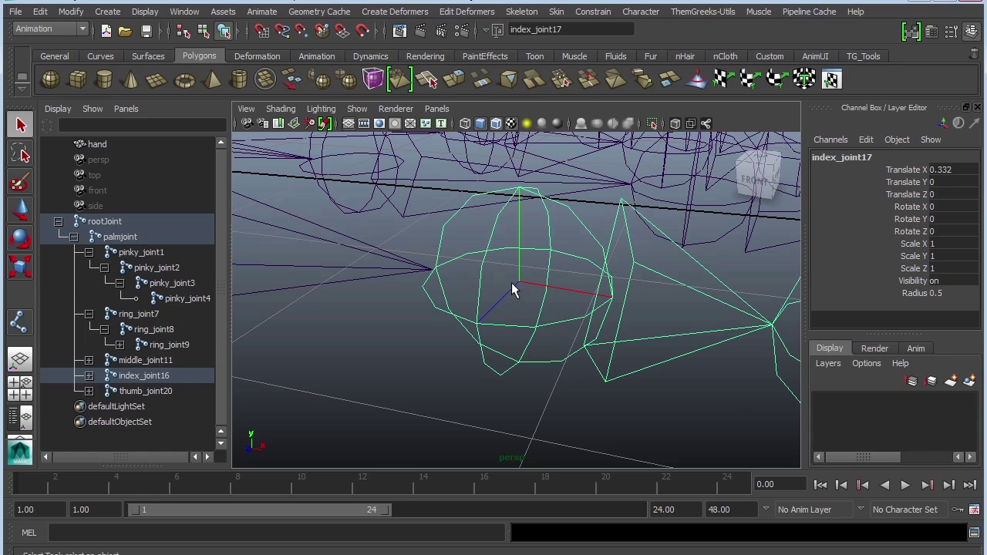
scroll(532, 297, "down", 5)
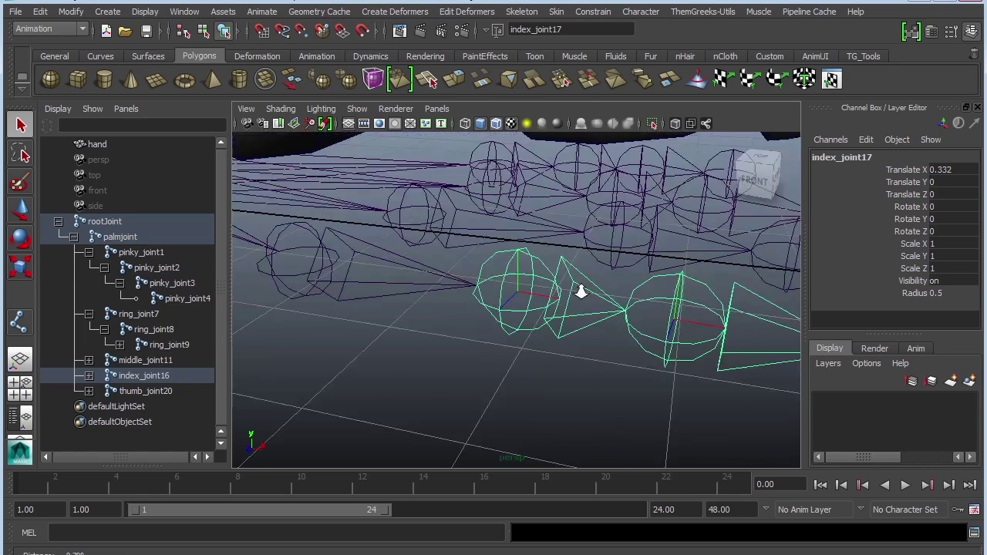
left_click_drag(502, 353, 402, 329, "alt")
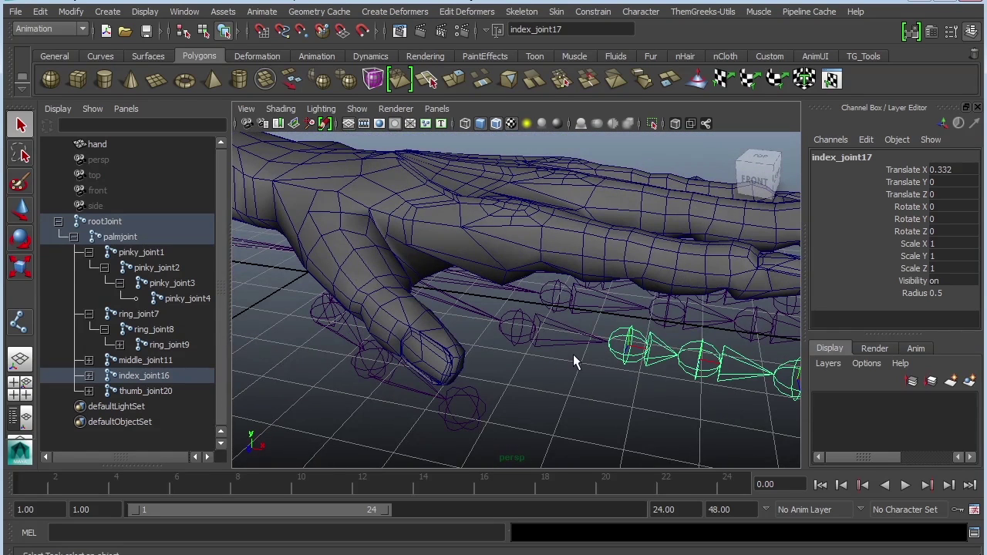
right_click_drag(573, 354, 429, 320, "alt")
middle_click_drag(429, 320, 609, 366, "alt")
- Raise rootJoint with the Move tool to a Translate Y of about 0.527 so the skeleton reaches the hand mesh
middle_click_drag(324, 271, 417, 314, "alt")
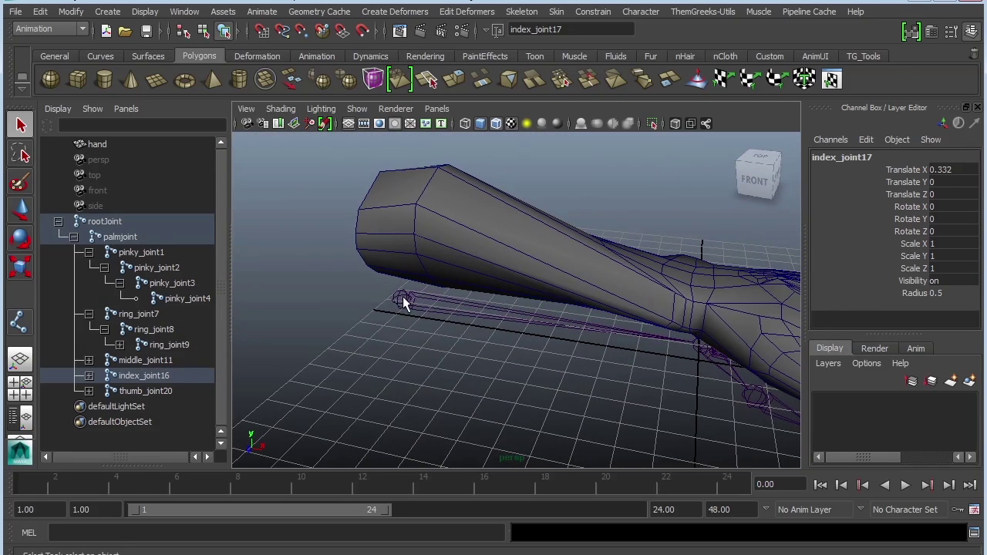
left_click(404, 303)
left_click_drag(403, 302, 315, 353, "alt")
key("w")
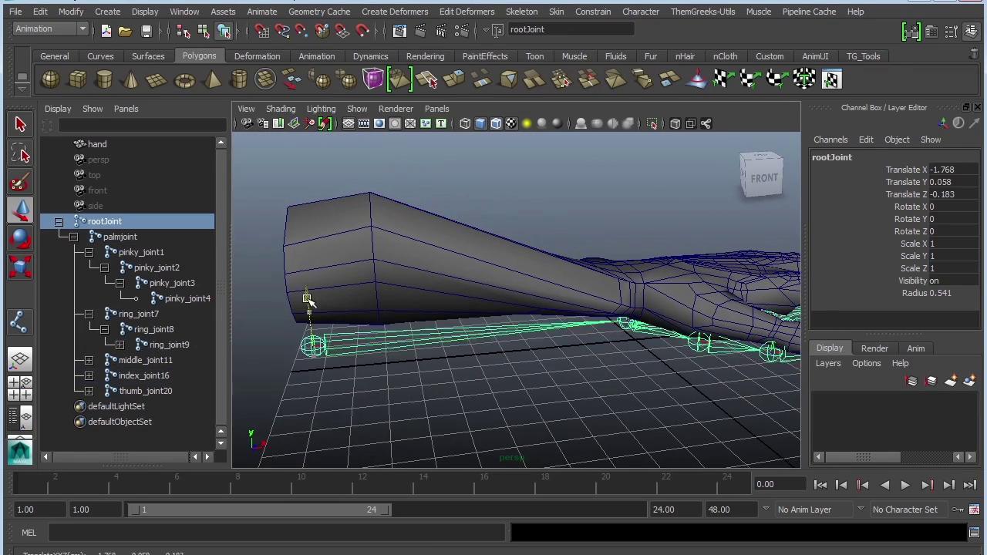
left_click_drag(307, 300, 594, 254)
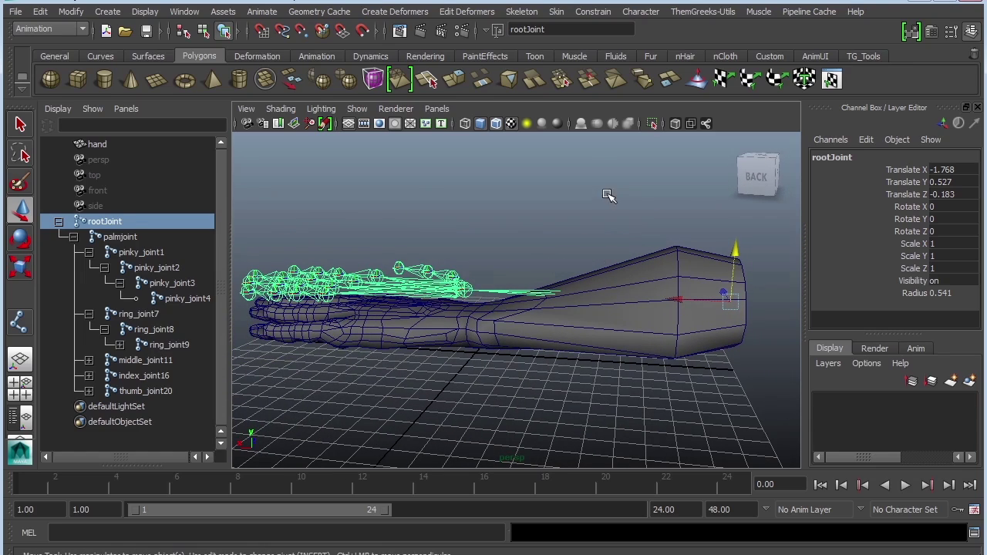
key("e")
left_click_drag(701, 255, 511, 344)
key("ctrl+z")
key("ctrl+z")
- Rotate rootJoint about Z to about -5.73 so the skeleton follows the slope of the forearm
left_click_drag(566, 330, 568, 264, "alt")
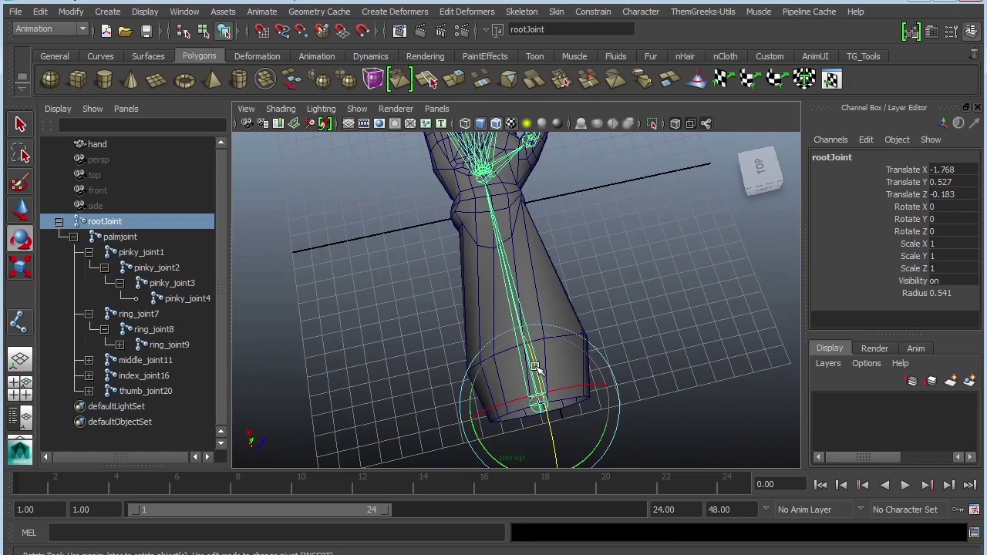
left_click_drag(532, 368, 538, 358)
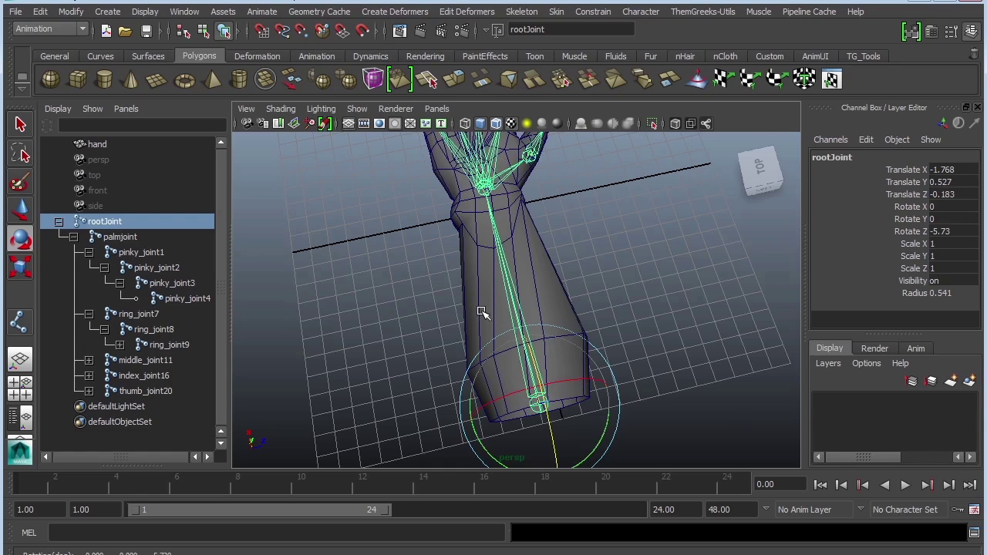
left_click_drag(479, 308, 516, 341, "alt")
- Reposition the thumb chain's joints, including thumb_joint21 and thumb_joint22, to fit inside the thumb mesh
left_click(506, 287)
left_click_drag(507, 290, 405, 324, "alt")
key("w")
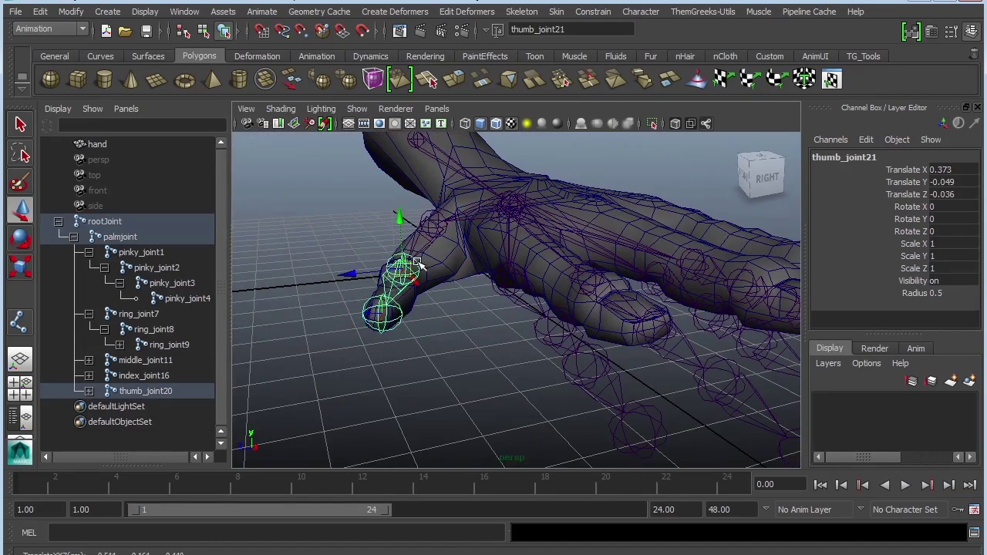
left_click_drag(417, 264, 544, 338, "alt")
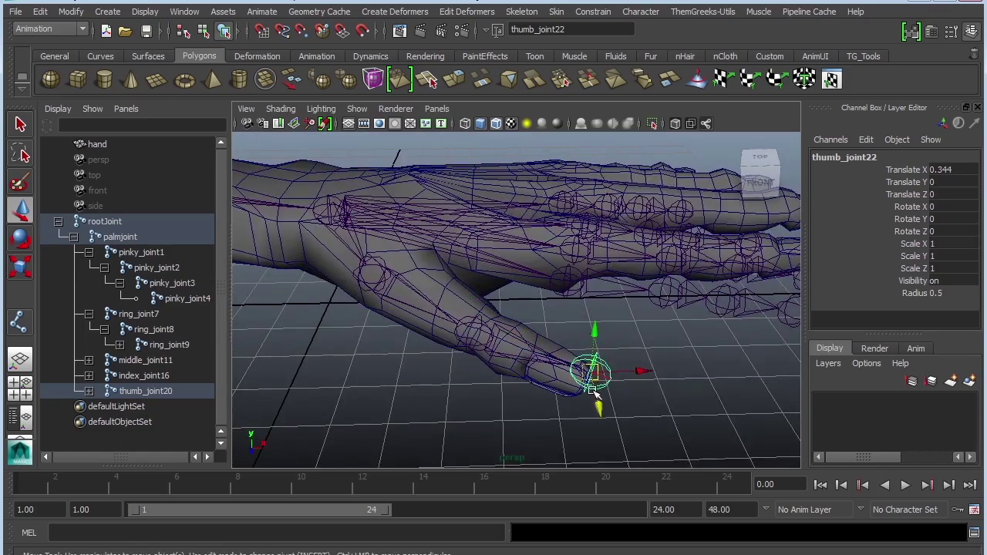
left_click_drag(594, 391, 509, 357, "alt")
- Select the base joints of the pinky, ring, middle and index chains and raise them together to a Translate Y of about 0.14
left_click_drag(532, 303, 277, 333, "alt")
left_click(470, 262)
left_click_drag(563, 284, 484, 322, "alt")
left_click(434, 287, "shift")
left_click(376, 328, "shift")
left_click(352, 387, "shift")
left_click_drag(378, 378, 530, 280, "alt")
left_click(704, 124)
middle_click_drag(426, 233, 446, 278, "alt")
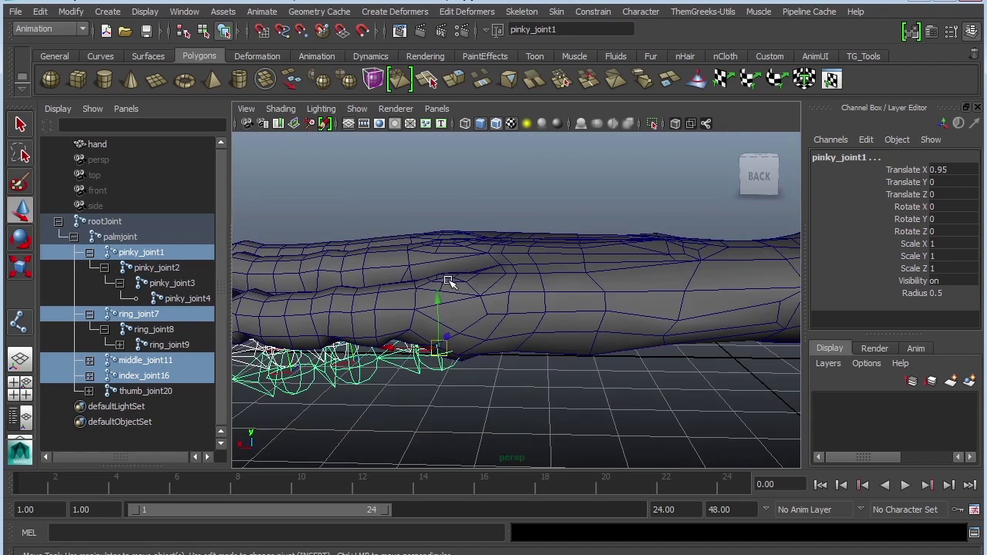
mouse_move(437, 297)
left_mouse_down()
mouse_move(440, 229)
mouse_move(353, 260)
mouse_move(396, 244)
mouse_move(423, 286)
left_mouse_up()
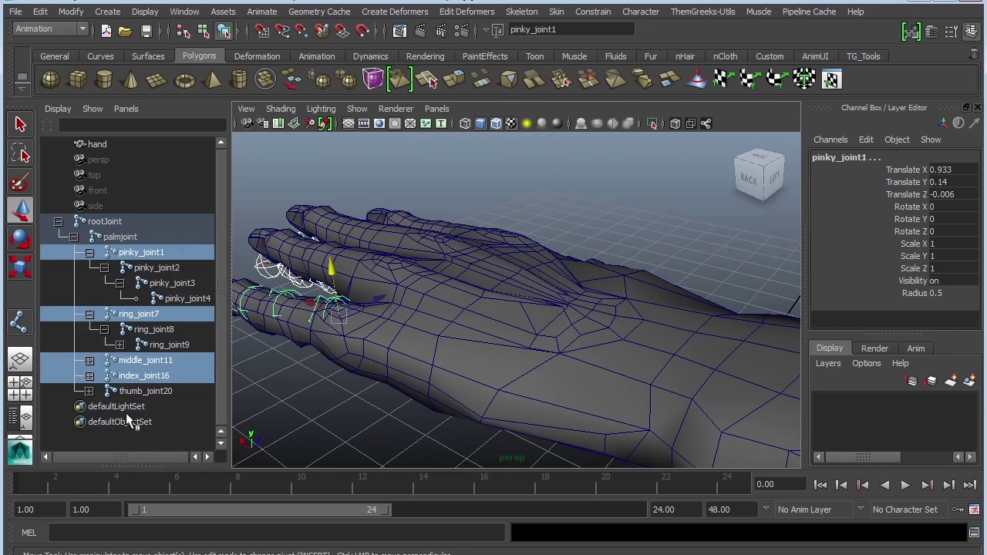
- Drop the pinky from the selection and raise the other finger base joints, bringing ring_joint7 and middle_joint11 to about 0.214 in Translate Y
left_click(142, 255, "ctrl")
left_click_drag(373, 237, 373, 226)
left_click(516, 224, "ctrl")
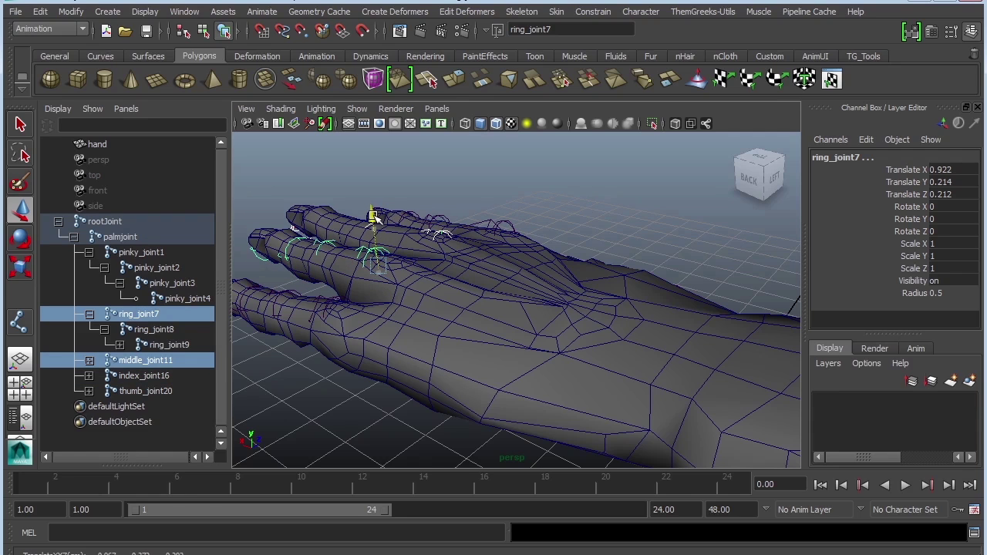
left_click_drag(374, 217, 545, 262, "alt")
- Rotate middle_joint11 about Z to about 4.642 so its chain follows the middle finger
left_click_drag(437, 314, 376, 299, "alt")
left_click(386, 279)
left_click_drag(447, 282, 327, 342, "alt")
left_click(479, 287)
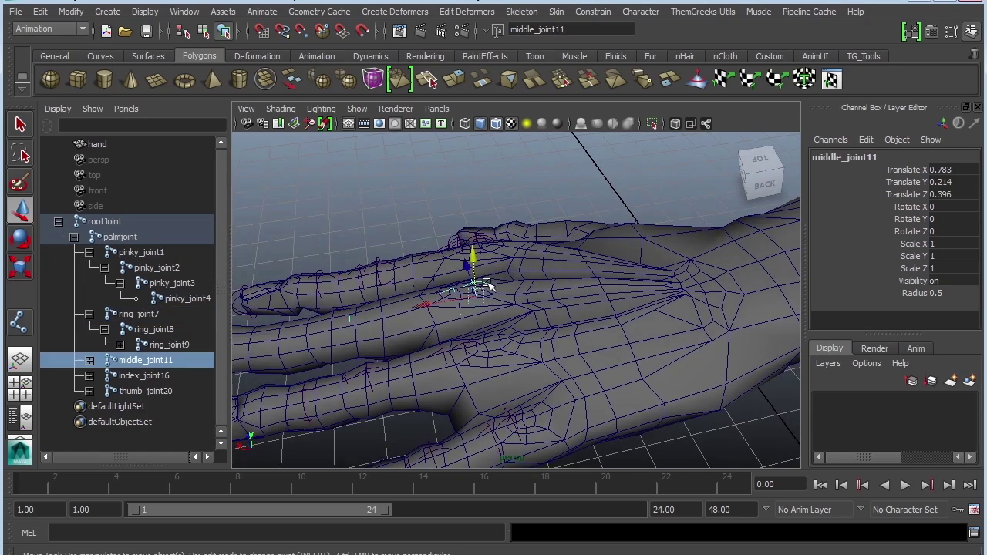
left_click_drag(513, 283, 471, 259, "alt")
key("e")
left_click_drag(452, 221, 545, 243)
- Rotate ring_joint7 about Z to about 3.991 so its chain follows the ring finger
left_click(383, 342)
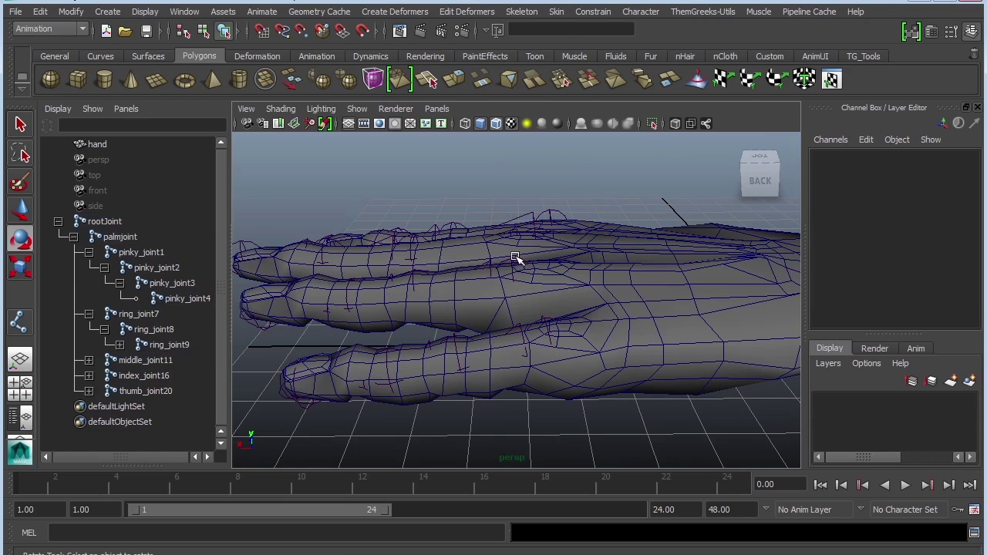
left_click(515, 259)
left_click(392, 328)
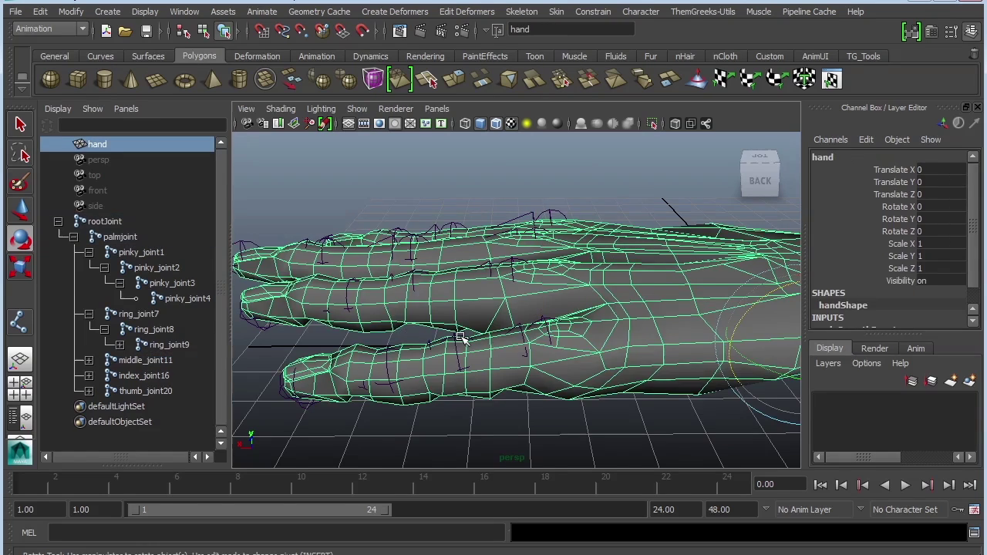
left_click_drag(463, 337, 426, 335, "alt")
left_click(462, 247)
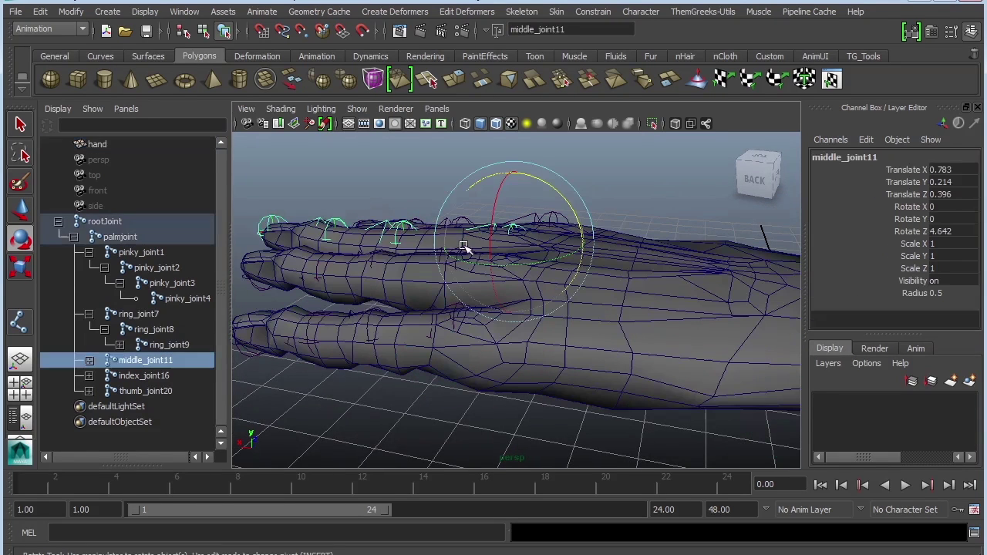
left_click(256, 296)
left_click(135, 314)
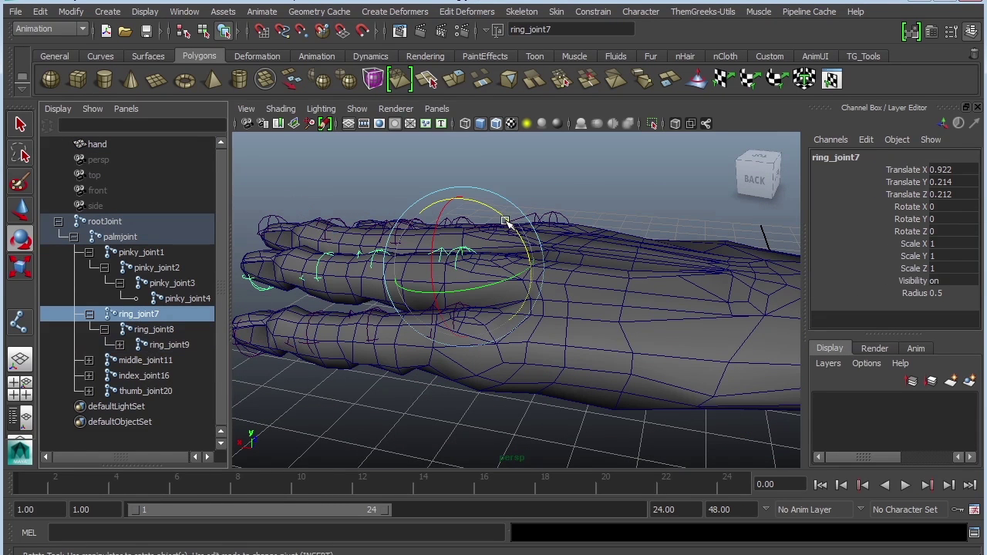
left_click_drag(506, 222, 509, 223)
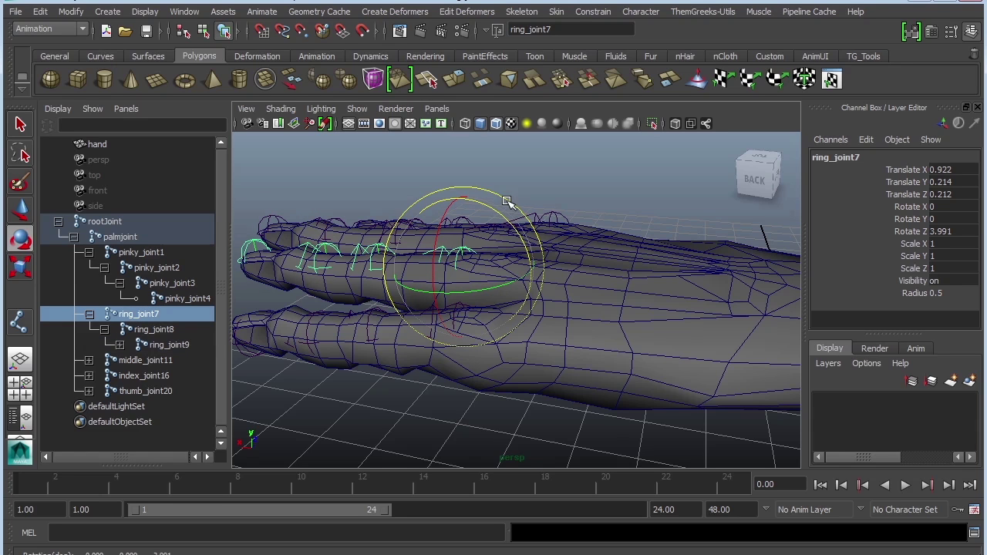
- Move ring_joint9 along the ring finger to a Translate X of about 0.198
key("w")
left_click_drag(421, 266, 441, 262)
left_click(377, 257)
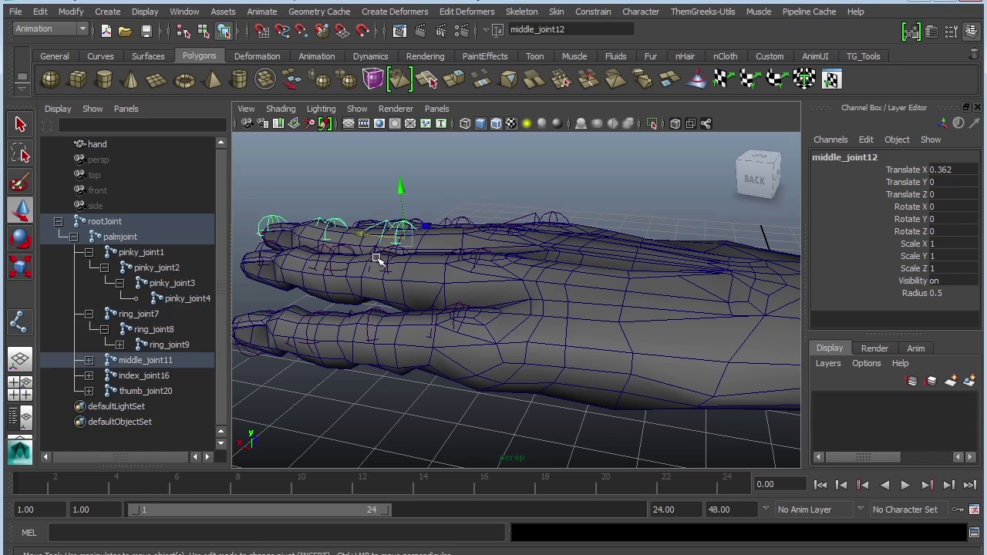
left_click(338, 251)
left_click_drag(339, 251, 367, 296, "alt")
left_click_drag(291, 293, 285, 299)
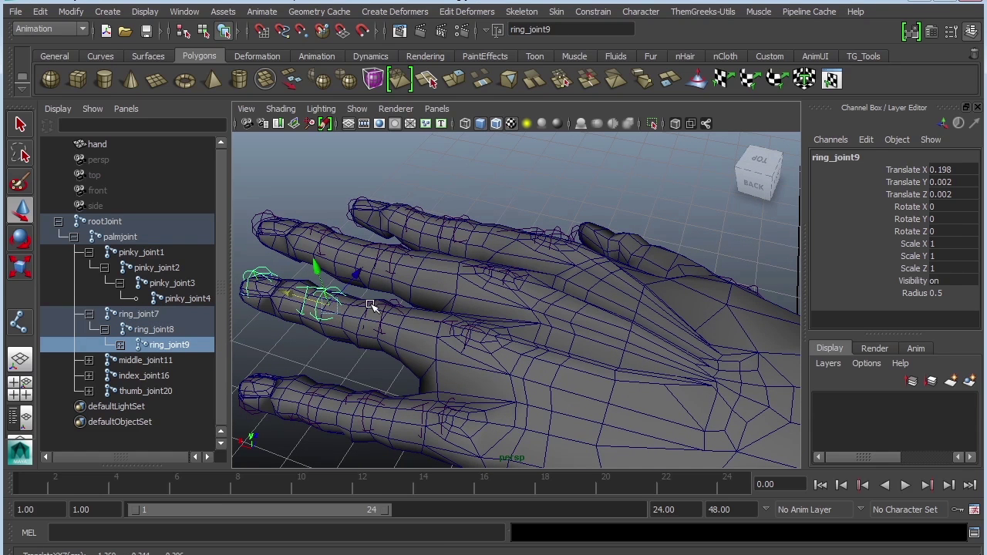
- Rotate pinky_joint1 about Z to about 3.854 so its chain follows the pinky finger
left_click(396, 259)
left_click_drag(449, 271, 470, 233, "alt")
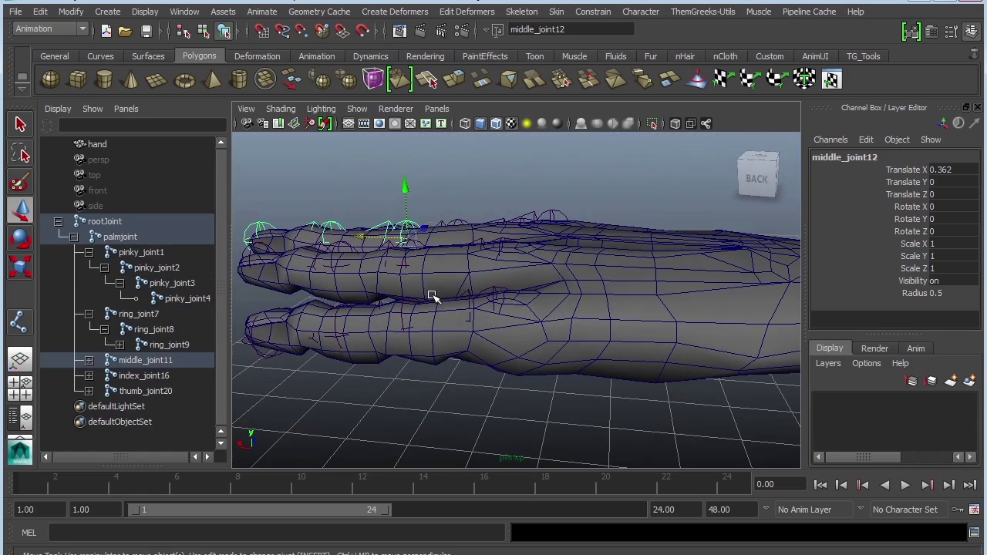
left_click(270, 357)
left_click(512, 293)
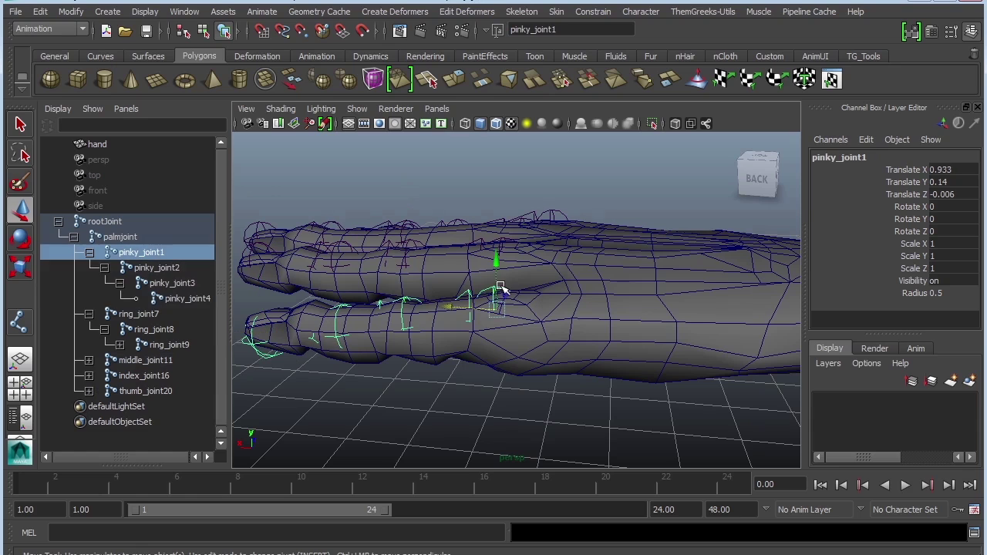
key("e")
left_click_drag(465, 250, 497, 259)
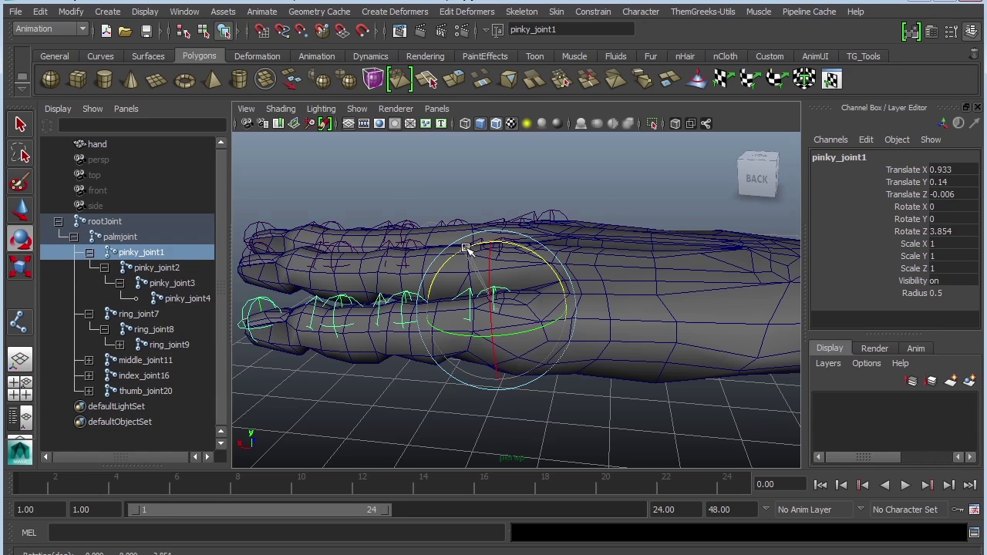
- Lower pinky_joint1 to a Translate Y of about 0.136 and freeze the transformations of rootJoint
key("w")
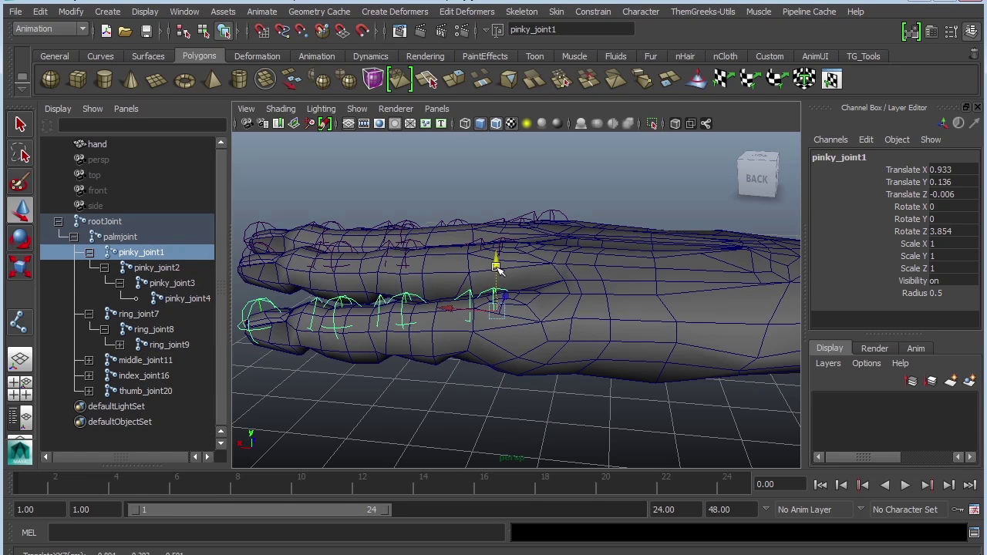
key("Up")
left_click_drag(646, 273, 458, 302, "alt")
key("Up")
left_click_drag(502, 341, 484, 366, "alt")
left_click(71, 11)
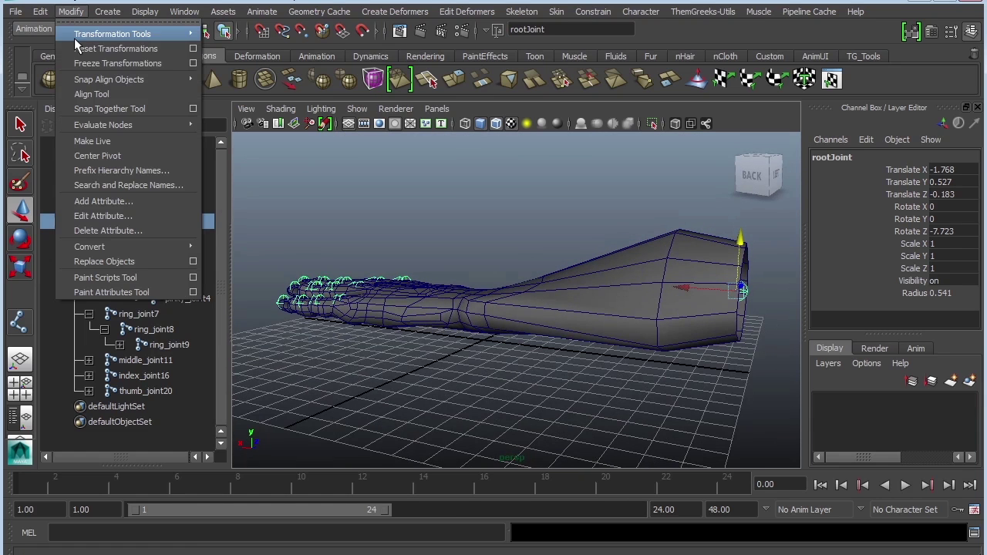
left_click(108, 63)
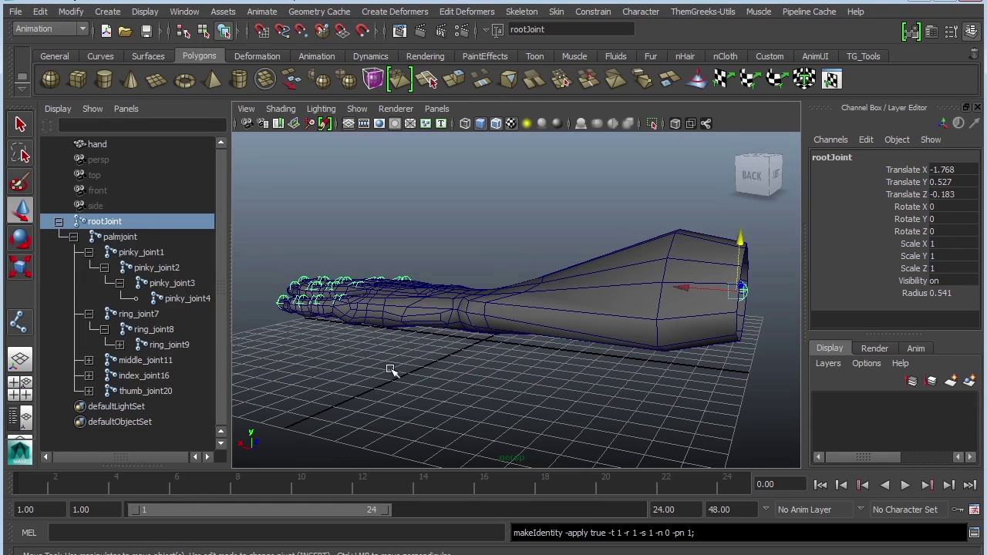
- Examine from several angles how the finger joints, including index_joint16, sit inside the hand mesh
left_click_drag(392, 403, 483, 405, "alt")
right_click_drag(483, 406, 569, 367, "alt")
middle_click_drag(423, 356, 602, 351, "alt")
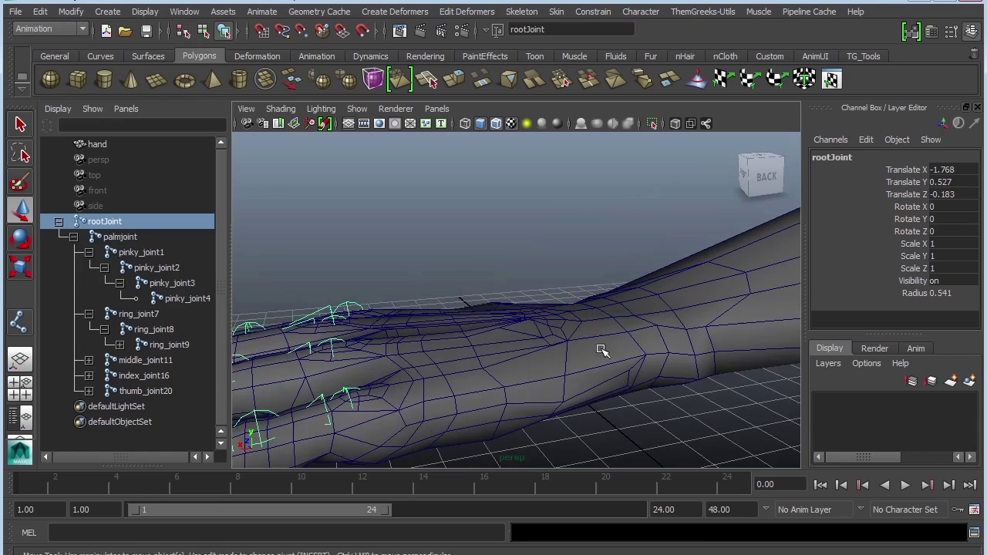
left_click(349, 302)
left_click_drag(287, 361, 560, 353, "alt")
middle_click_drag(571, 341, 462, 346, "alt")
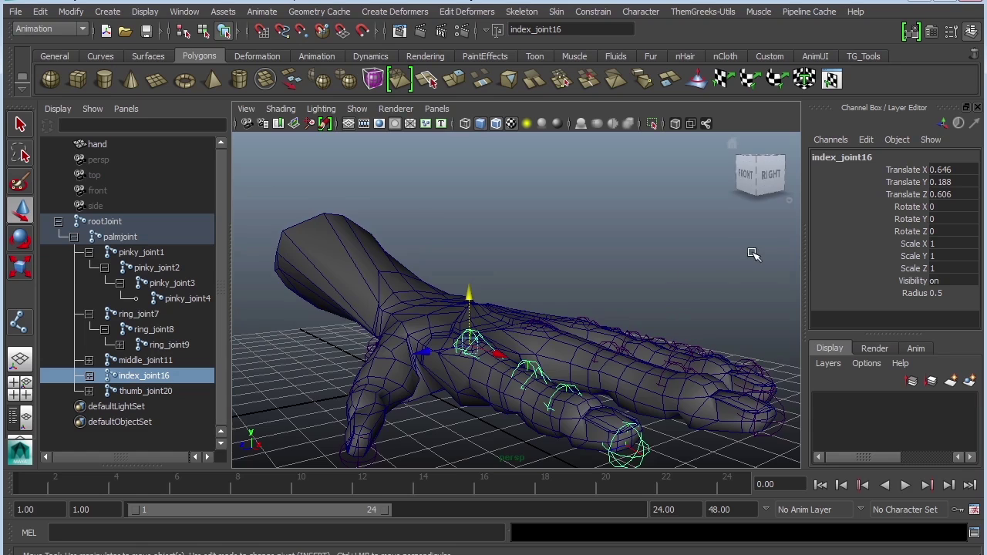
left_click_drag(751, 251, 398, 301, "alt")
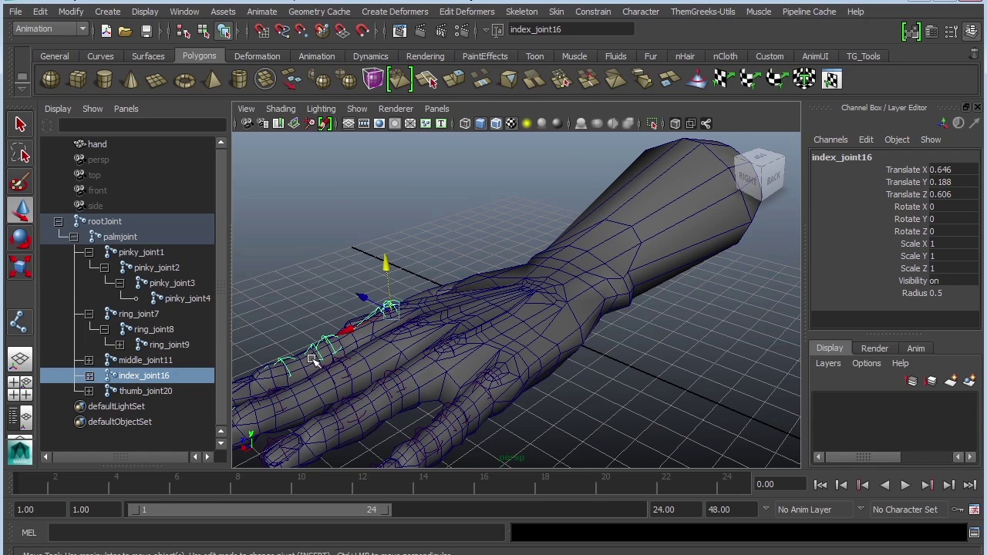
left_click_drag(731, 333, 606, 334, "alt")
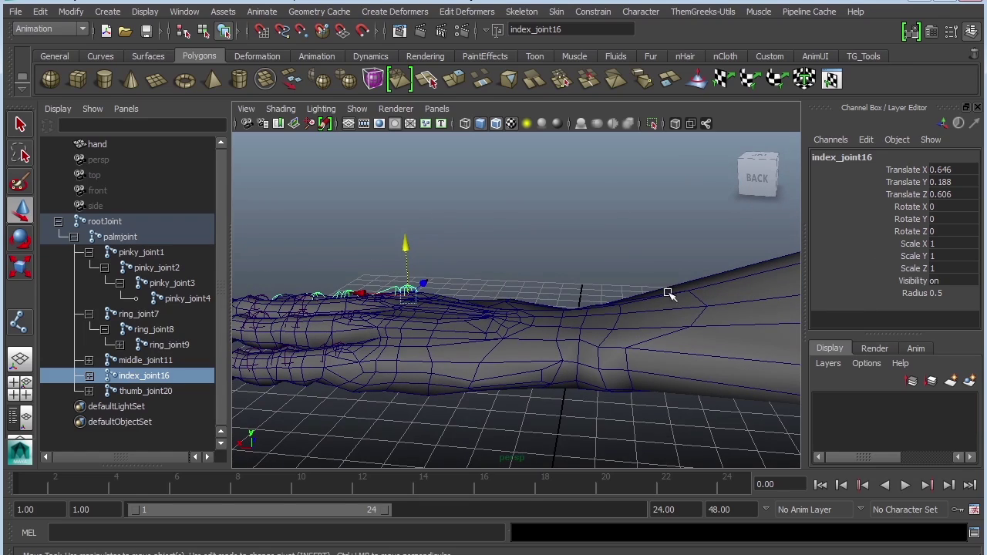
middle_click_drag(574, 281, 403, 285, "alt")
left_click_drag(631, 292, 569, 286, "alt")
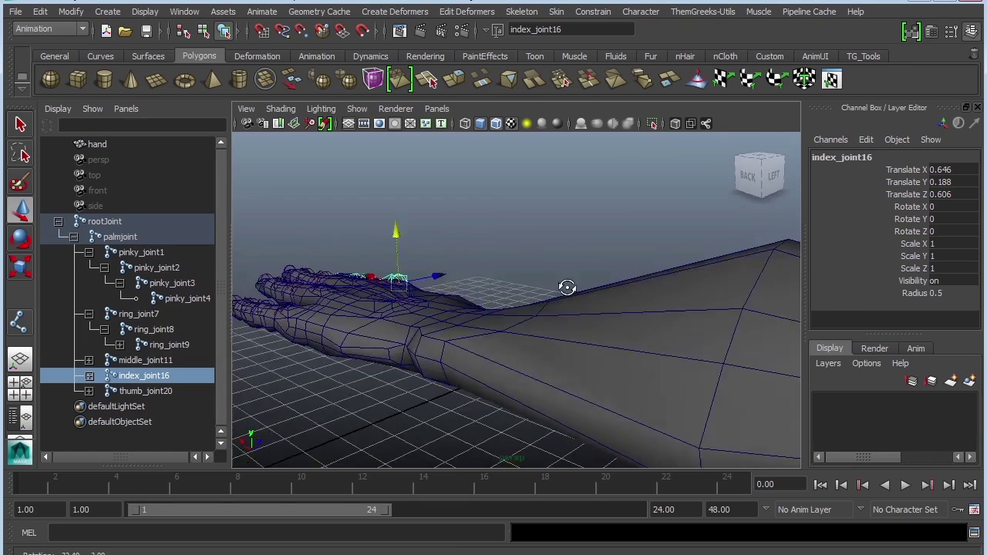
middle_click_drag(711, 310, 582, 286, "alt")
left_click_drag(582, 286, 602, 290, "alt")
- Enable X-ray display of the joints so the whole skeleton shows through the hand mesh
left_click(678, 332)
left_click_drag(432, 391, 515, 365, "alt")
right_click_drag(514, 365, 467, 294, "alt")
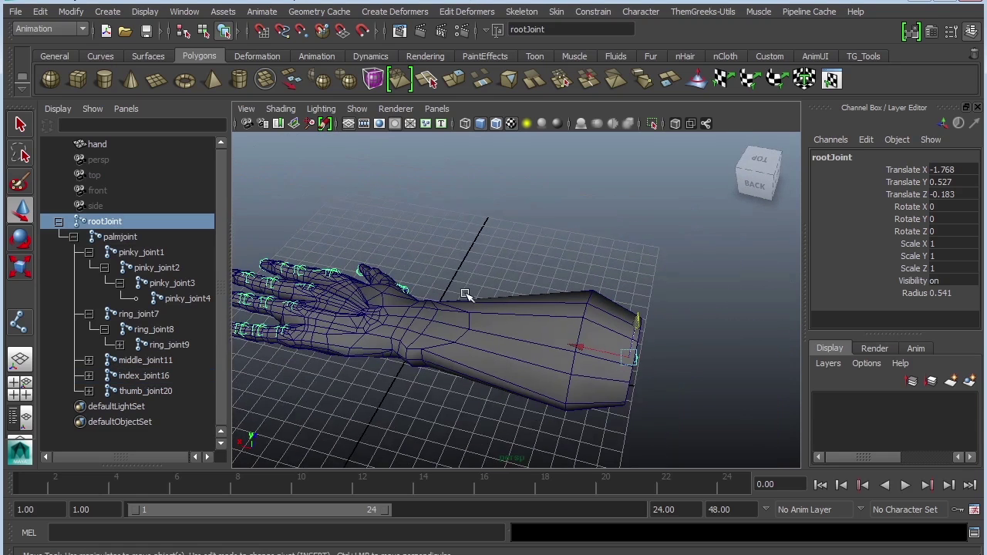
left_click(705, 125)
left_click(652, 382)
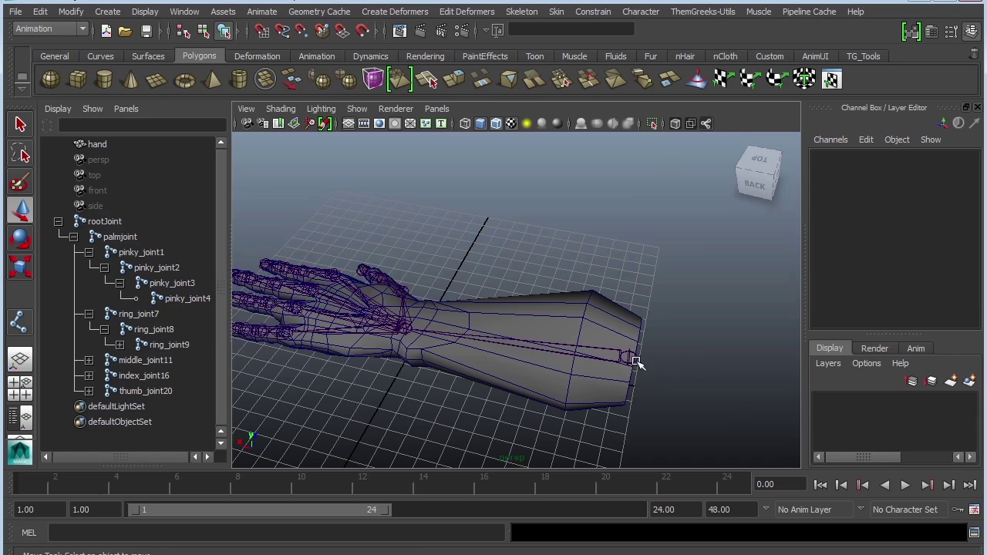
- Bind the hand mesh to the skeleton from rootJoint with Smooth Bind
left_click(630, 358)
left_click(621, 376, "shift")
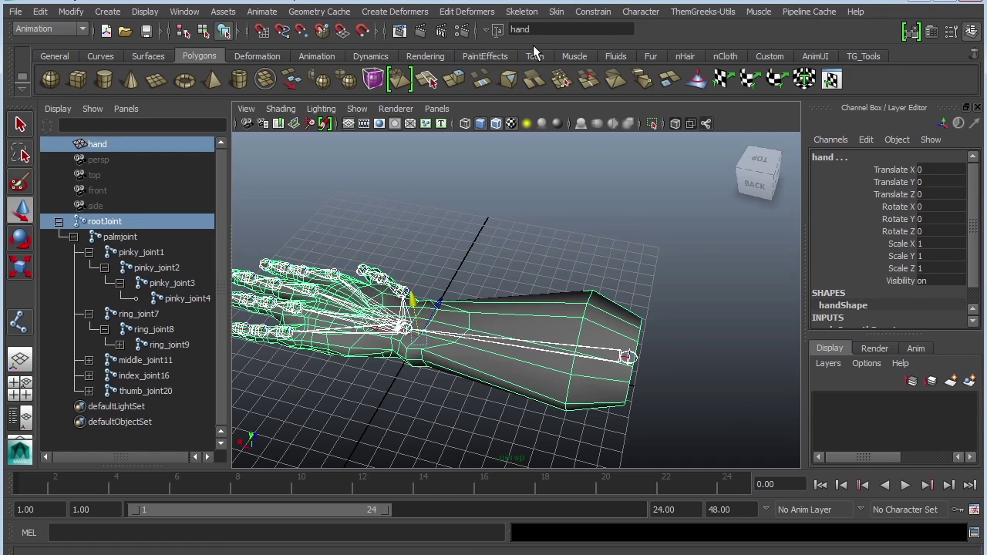
left_click(556, 12)
mouse_move(576, 34)
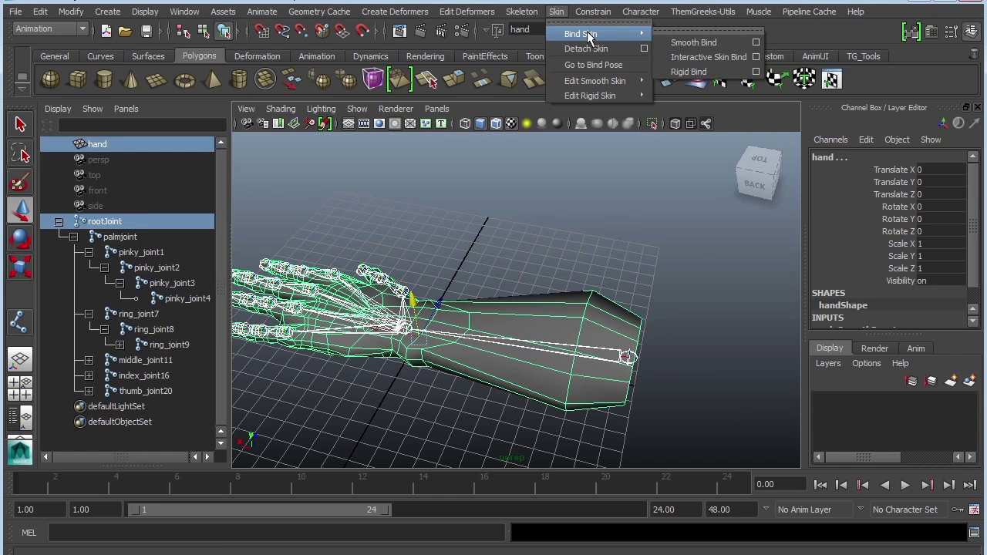
left_click(680, 42)
left_click(556, 230)
- Rotate thumb_joint21 to bend the thumb and test how the skinned mesh deforms
left_click_drag(385, 373, 391, 373, "alt")
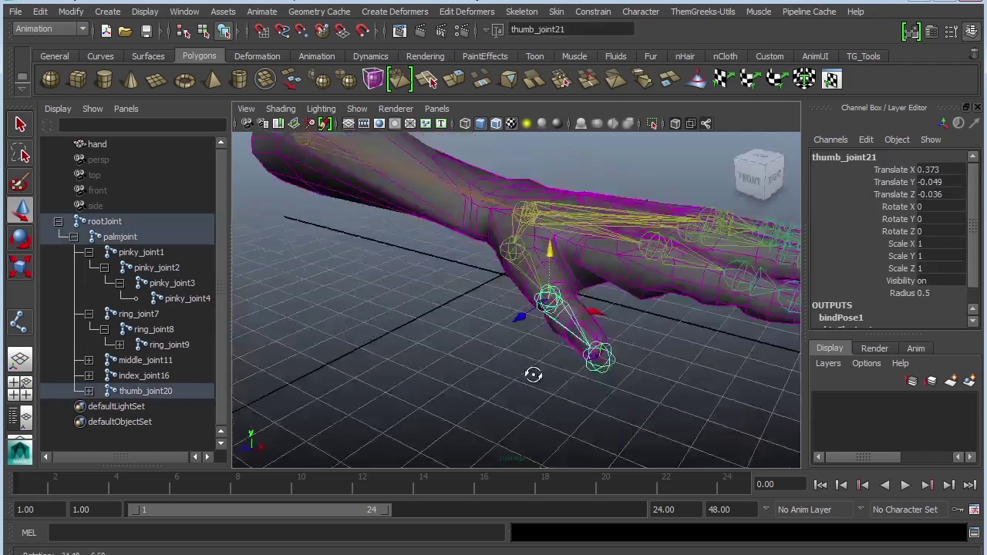
left_click_drag(533, 375, 578, 352, "alt")
key("e")
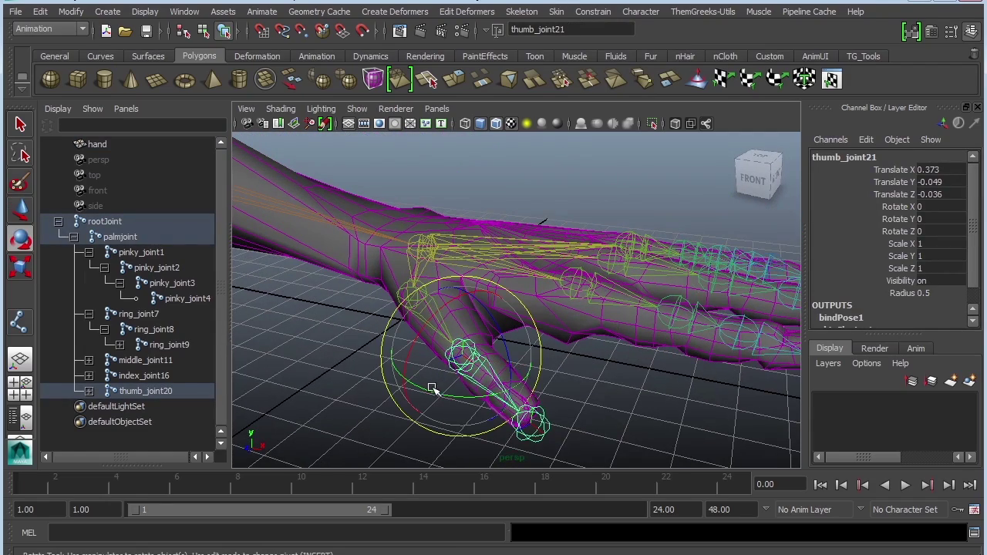
left_click_drag(432, 388, 498, 337)
key("ctrl+z")
- Try bending the index finger by rotating index_joint17 to about -59.082 in Z, and undo the rotation
middle_click_drag(608, 365, 457, 344, "alt")
left_click(545, 291)
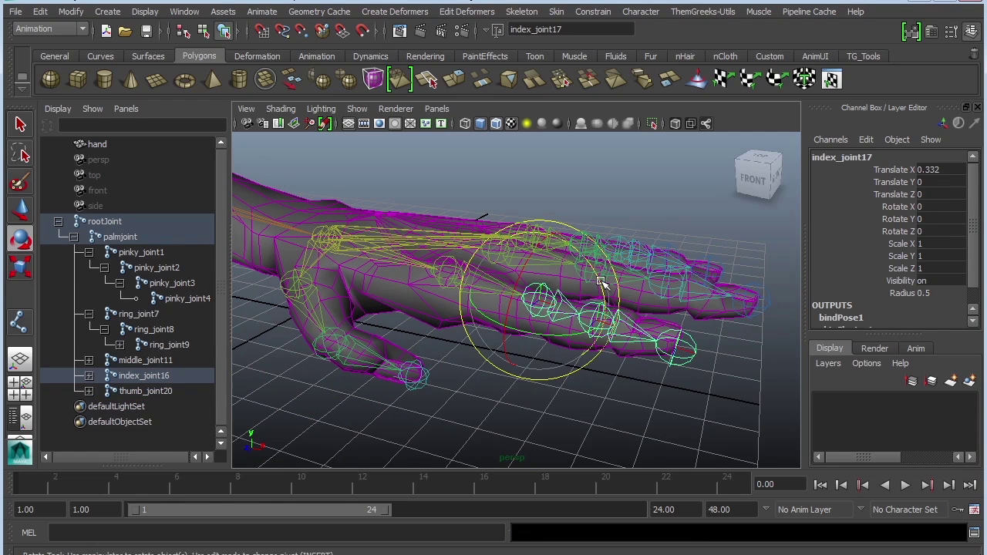
left_click_drag(602, 281, 650, 371)
left_click(672, 386)
left_click(593, 405)
key("ctrl+z")
key("ctrl+z")
key("ctrl+z")
key("ctrl+z")
key("ctrl+z")
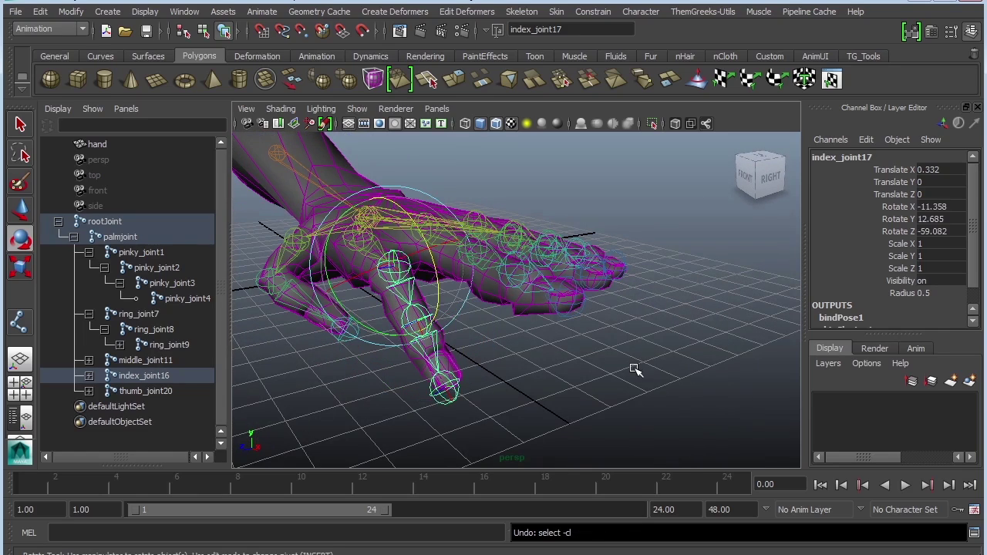
- Curl the middle finger toward the palm by rotating middle_joint12 and the joint beyond it
left_click(479, 243)
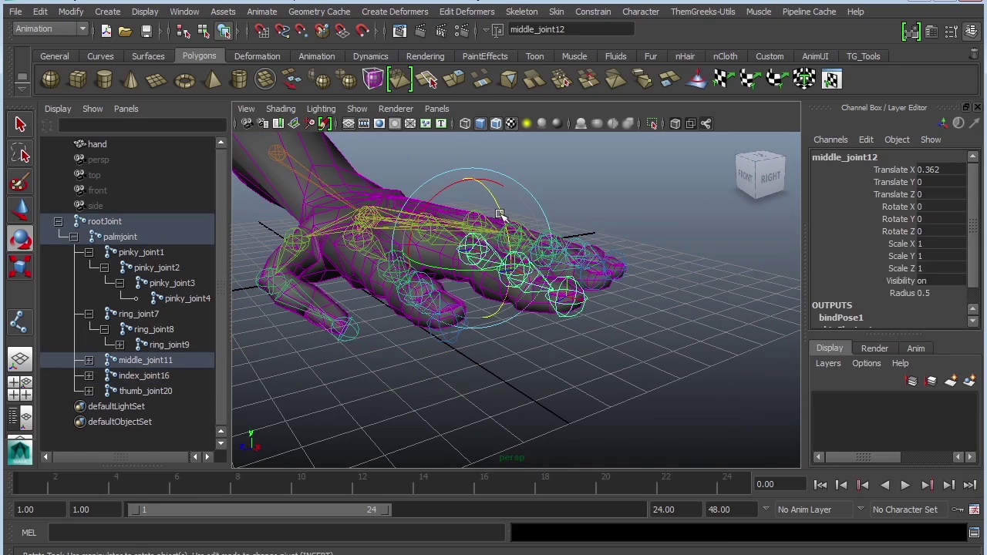
left_click_drag(499, 212, 564, 369)
left_click(607, 347)
left_click(512, 307)
left_click_drag(658, 346, 443, 333, "alt")
left_click(622, 350)
left_click(376, 285)
left_click_drag(370, 284, 379, 368)
left_click(423, 362)
- Create a display layer from the selected hand mesh and toggle the layer's visibility off and back on
left_click(434, 297)
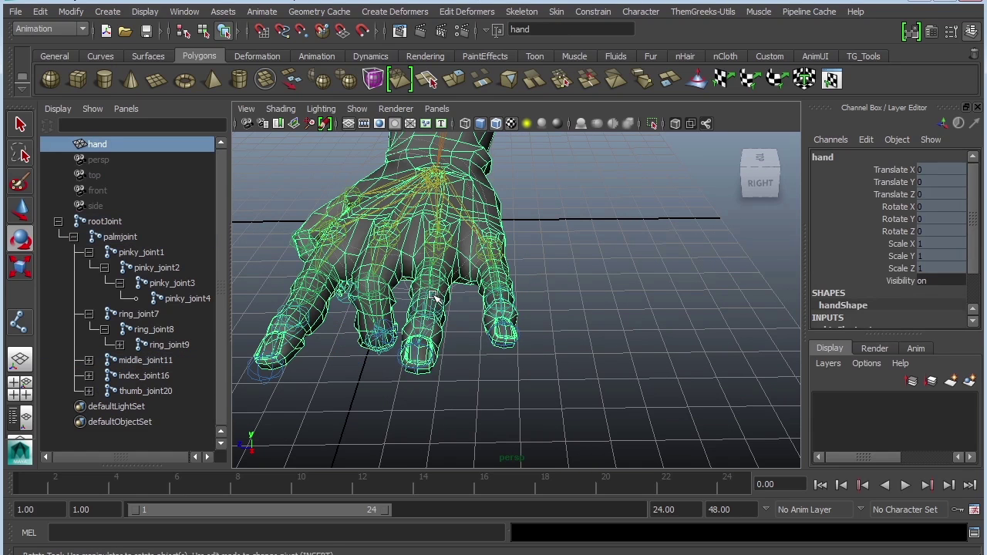
left_click(545, 376)
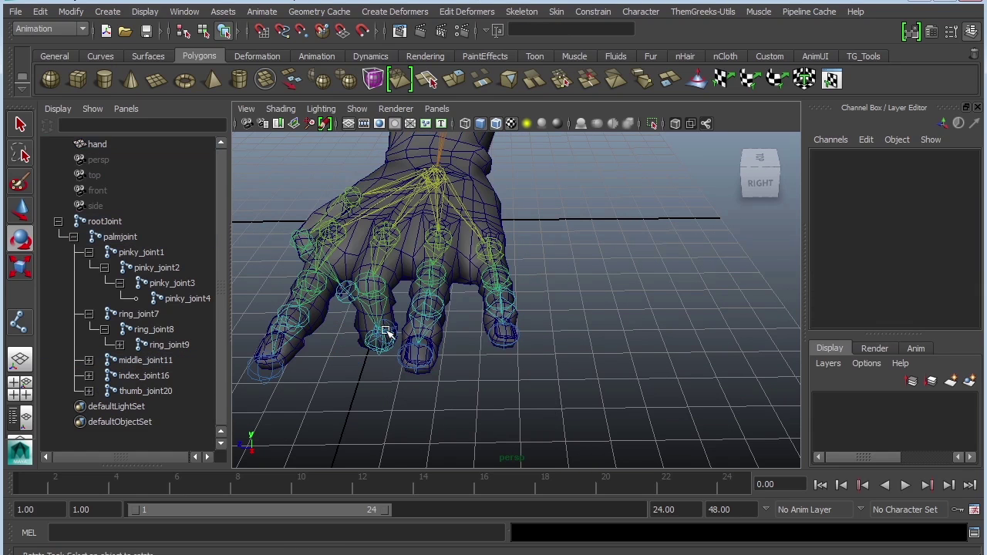
left_click(117, 150)
left_click(968, 382)
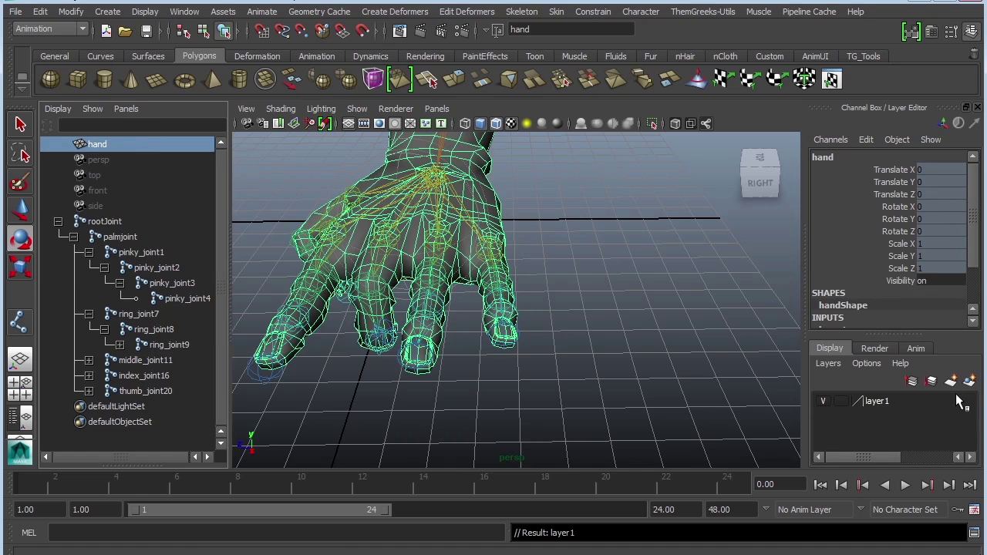
left_click(823, 401)
left_click(822, 403)
left_click(566, 393)
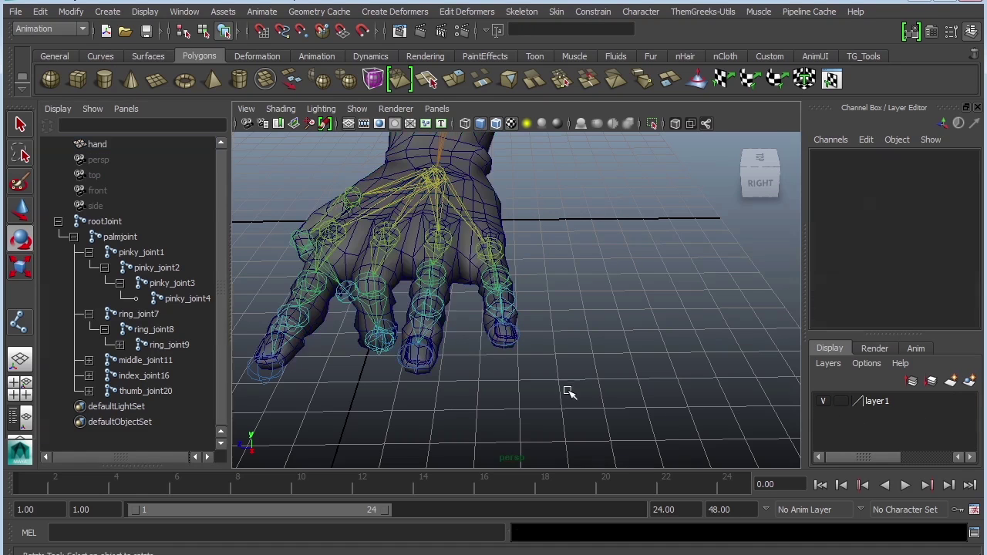
- Curl the ring finger toward the palm by rotating its joints in turn, including ring_joint9
left_click_drag(466, 384, 516, 348, "alt")
left_click(468, 248)
left_click_drag(471, 234, 510, 312)
left_click(566, 362)
left_click(491, 315)
left_click(566, 391)
left_click(488, 345)
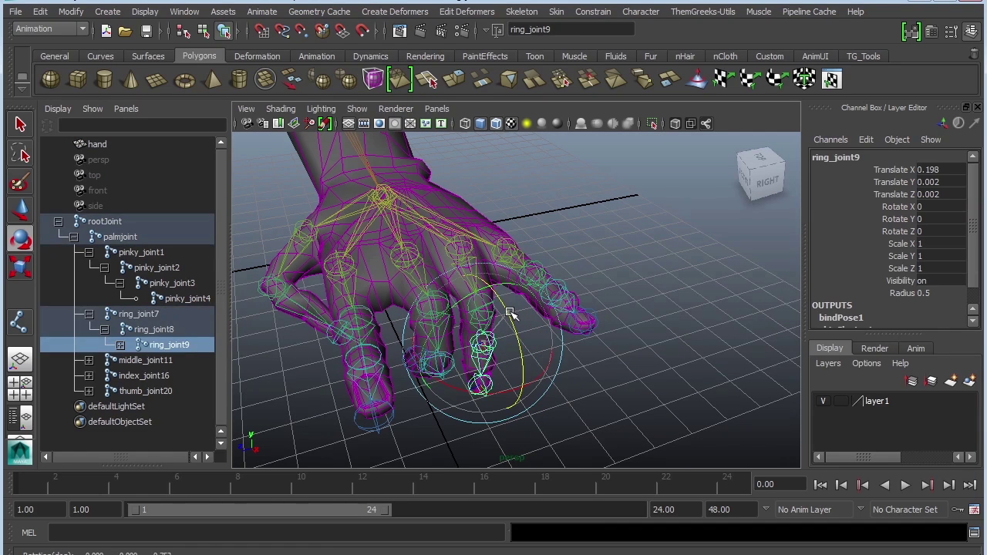
left_click(654, 369)
- Extend the pinky by rotating pinky_joint2 to about 17.922 and pinky_joint3 to about 11.271 in Z
left_click(509, 249)
mouse_move(545, 250)
left_mouse_down()
mouse_move(552, 275)
mouse_move(553, 261)
left_mouse_up()
left_click(624, 360)
left_click(529, 282)
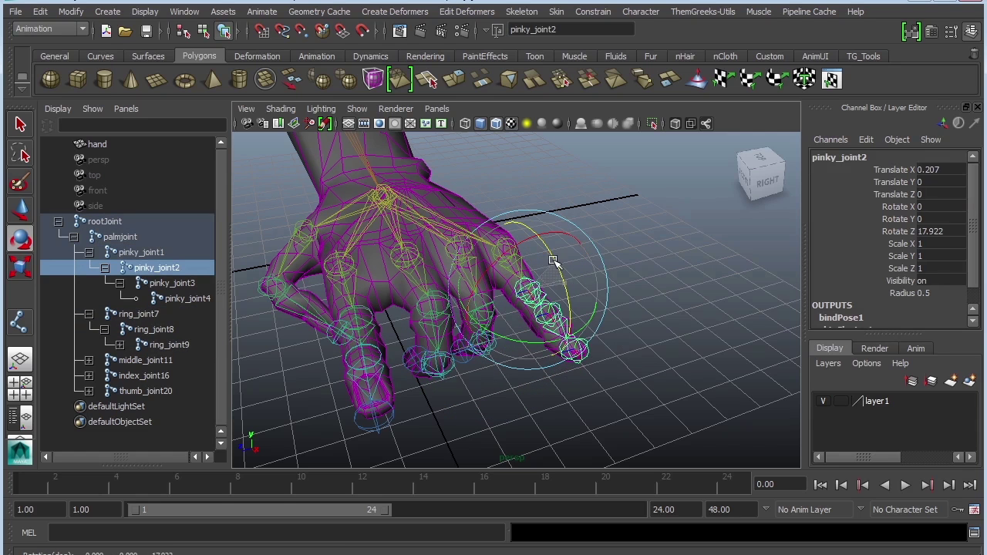
left_click(652, 311)
left_click(550, 313)
left_click_drag(579, 303, 546, 359)
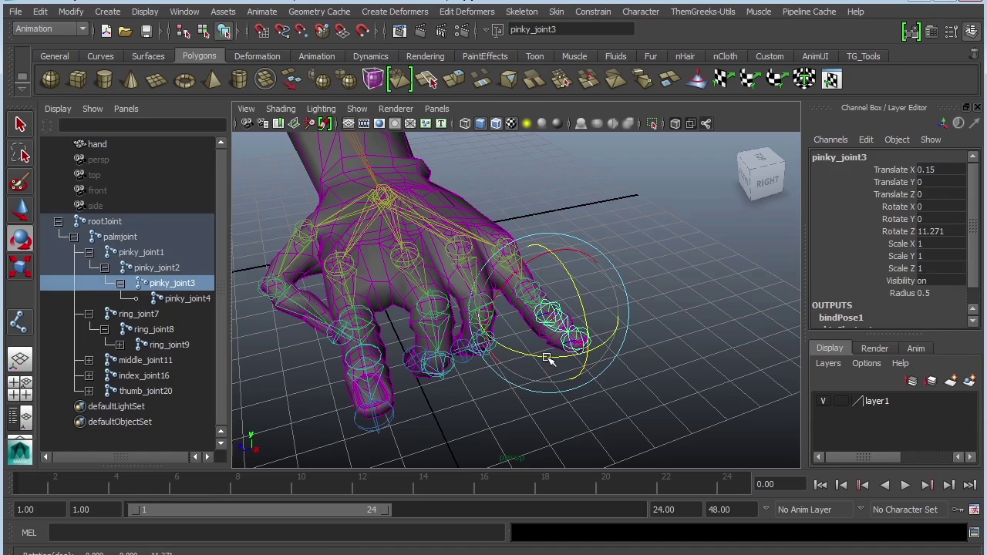
left_click(469, 397)
- Swing the index finger sideways by rotating index_joint16 to about 10.531 in Y
left_click_drag(469, 396, 494, 408, "alt")
left_click(390, 389)
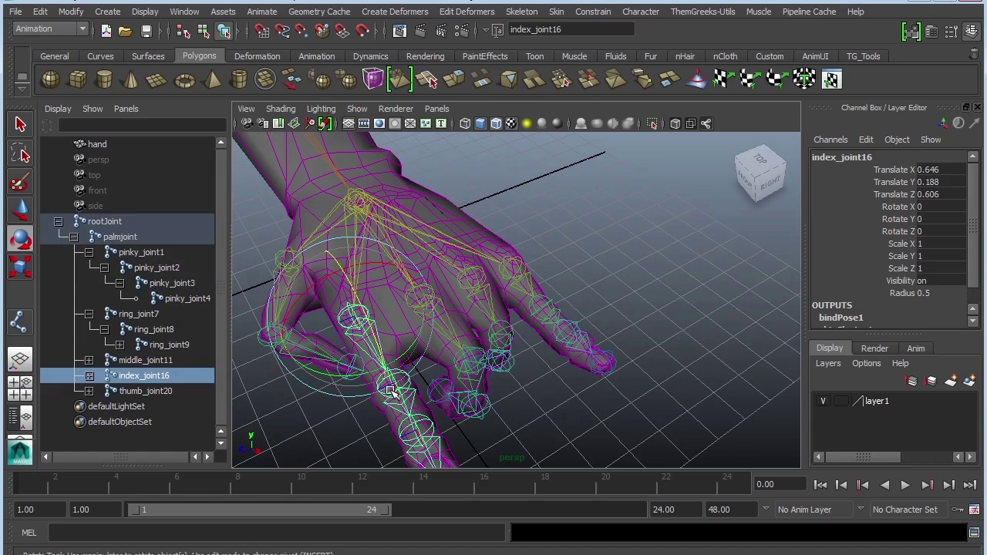
left_click_drag(401, 364, 406, 356)
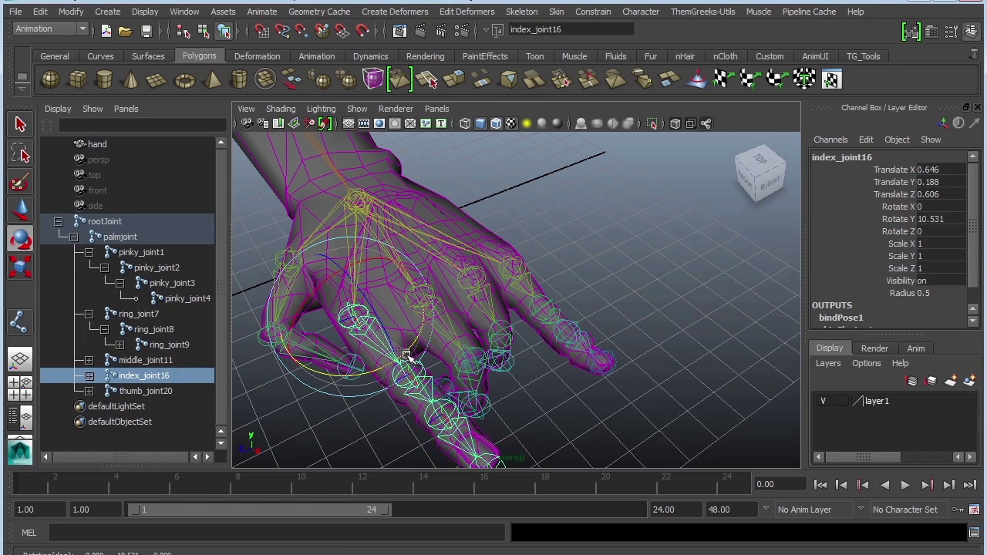
left_click(351, 444)
- Rotate thumb_joint20 to about -24.537 in X, 19.313 in Y and -38.715 in Z to fold the thumb down
left_click_drag(350, 444, 392, 376, "alt")
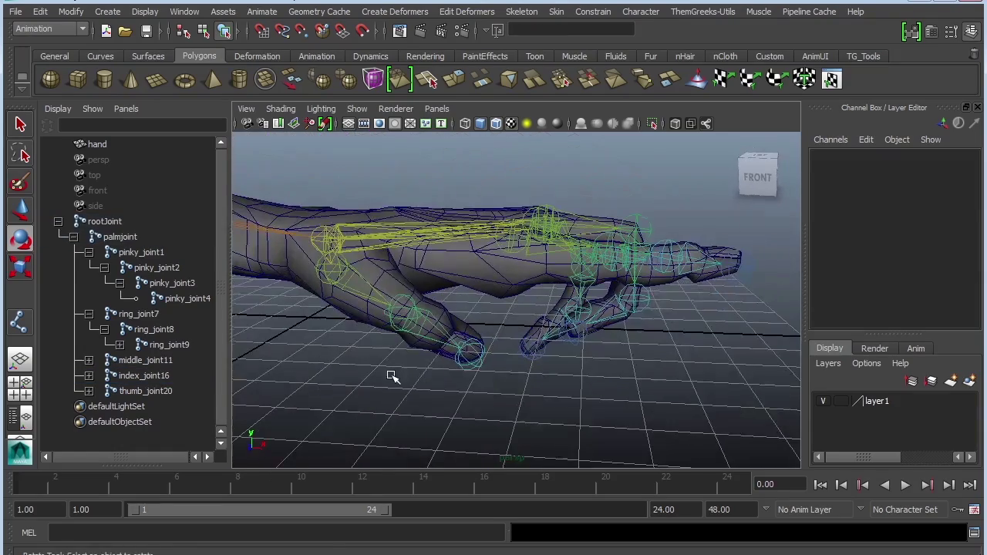
left_click(334, 275)
left_click_drag(387, 279, 400, 296)
- Rotate middle_joint11 downward so the curled middle finger drops further below the hand
left_click_drag(528, 339, 468, 395, "alt")
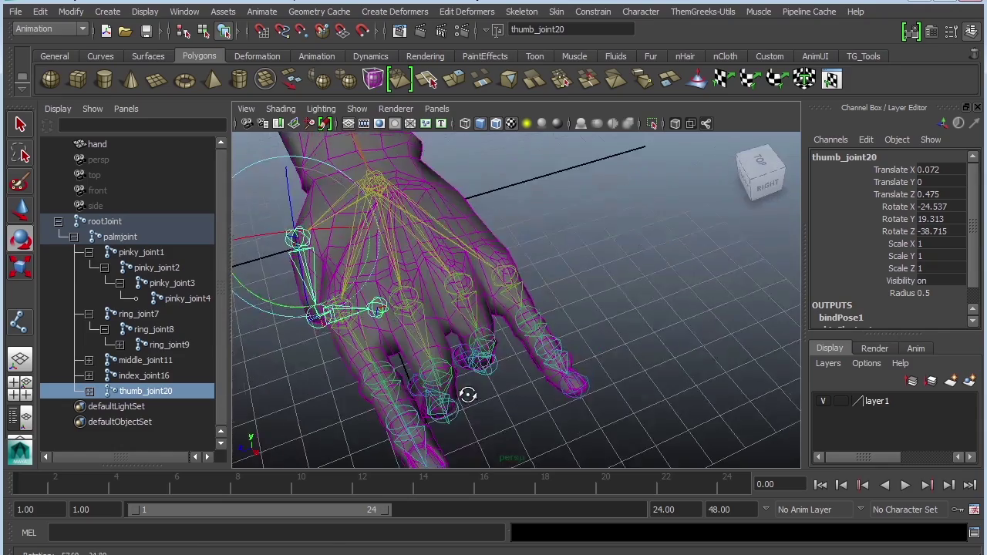
left_click(418, 330)
left_click_drag(418, 329, 479, 317, "alt")
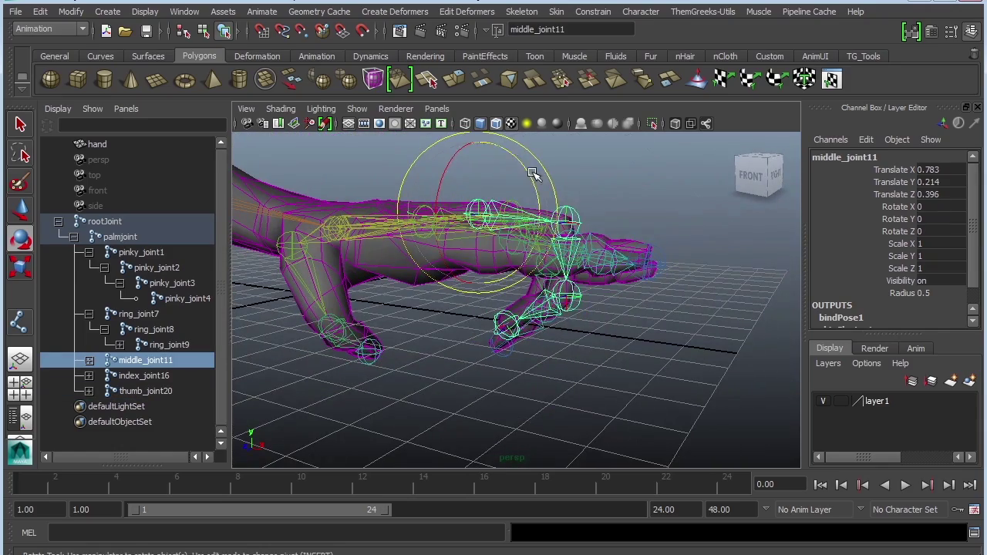
left_click_drag(532, 173, 543, 198)
left_click(647, 343)
- Hide the joints and the wireframe overlay in the perspective view, leaving only the shaded hand
left_click_drag(646, 343, 580, 278, "alt")
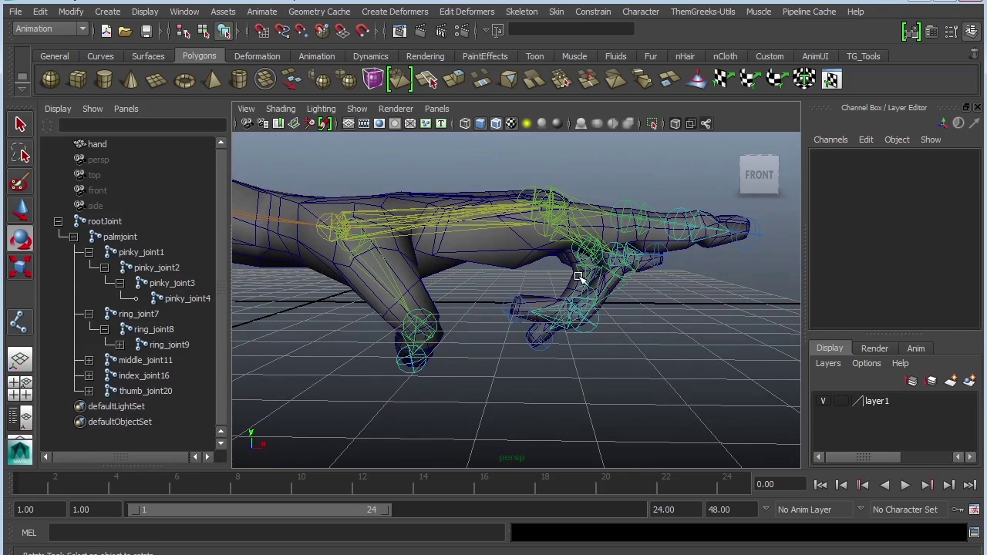
left_click(354, 109)
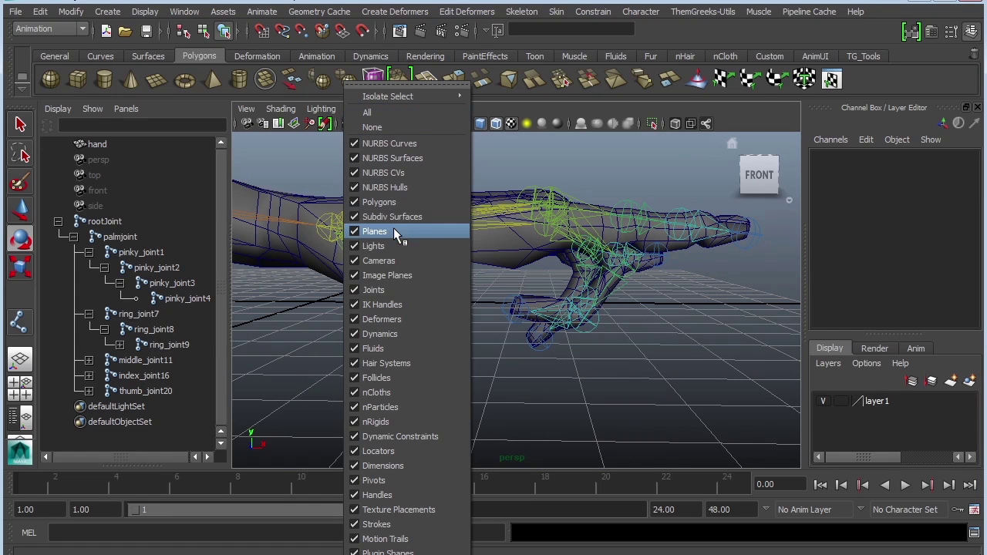
left_click(395, 290)
left_click_drag(646, 364, 565, 281, "alt")
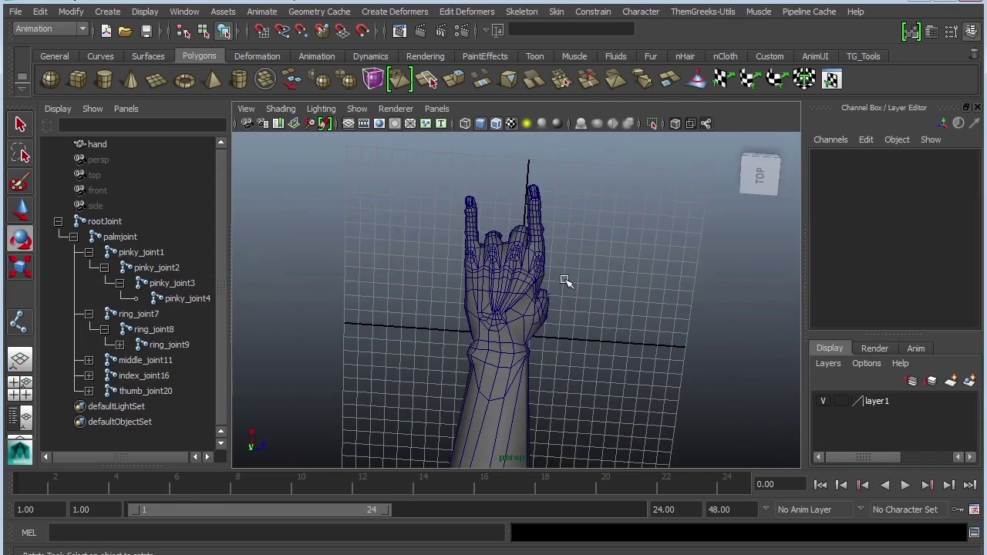
left_click(480, 123)
- Examine the posed, shaded hand from several angles to check how the skin deforms
left_click_drag(494, 293, 524, 371, "alt")
left_click_drag(568, 402, 623, 337, "alt")
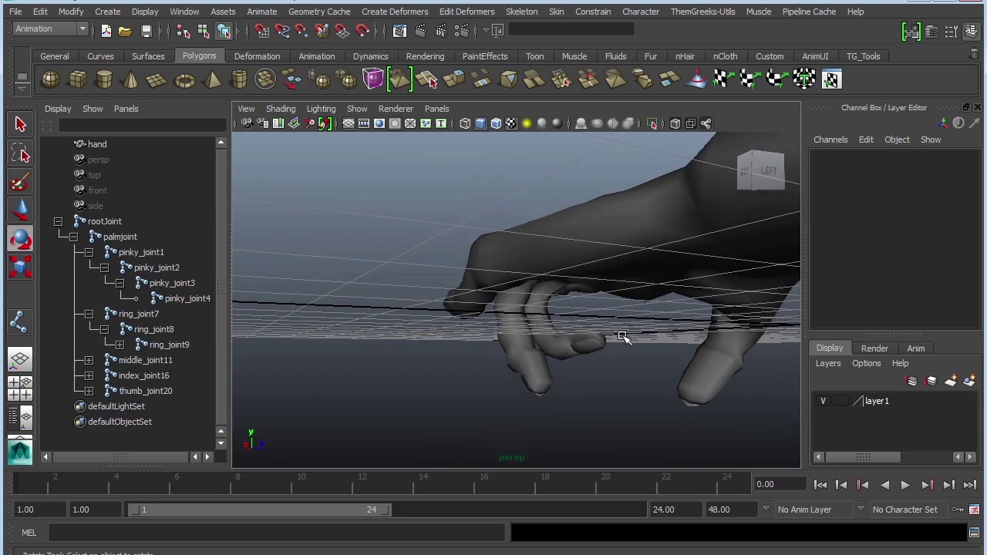
left_click_drag(685, 366, 630, 348, "alt")
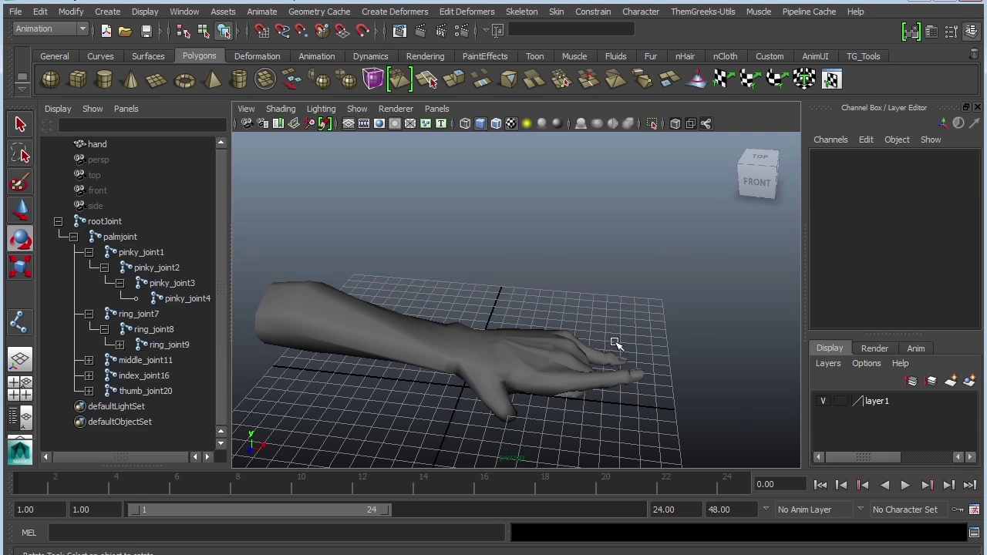
left_click_drag(538, 309, 499, 340, "alt")
left_click_drag(609, 446, 477, 348, "alt")
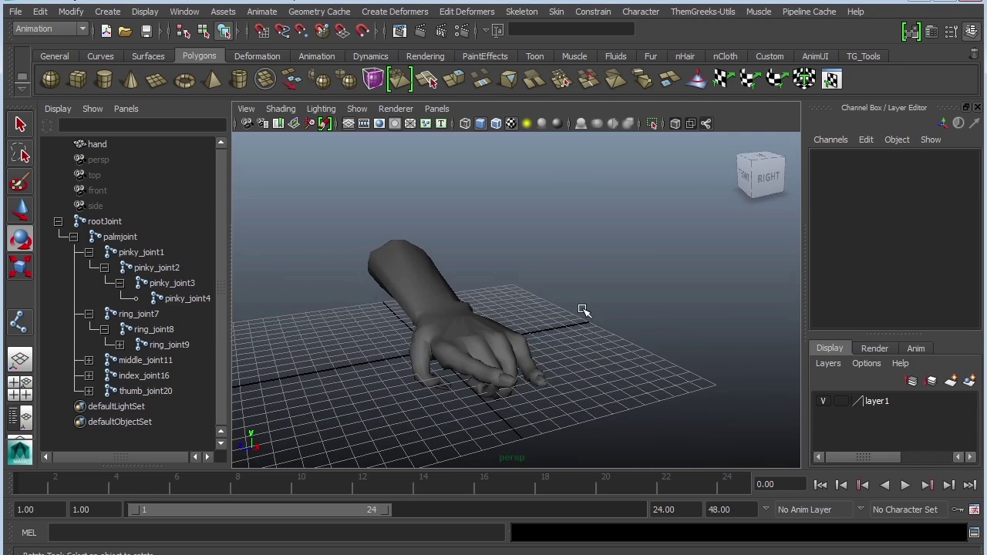
left_click_drag(574, 286, 396, 223, "alt")
left_click_drag(451, 178, 624, 243, "alt")
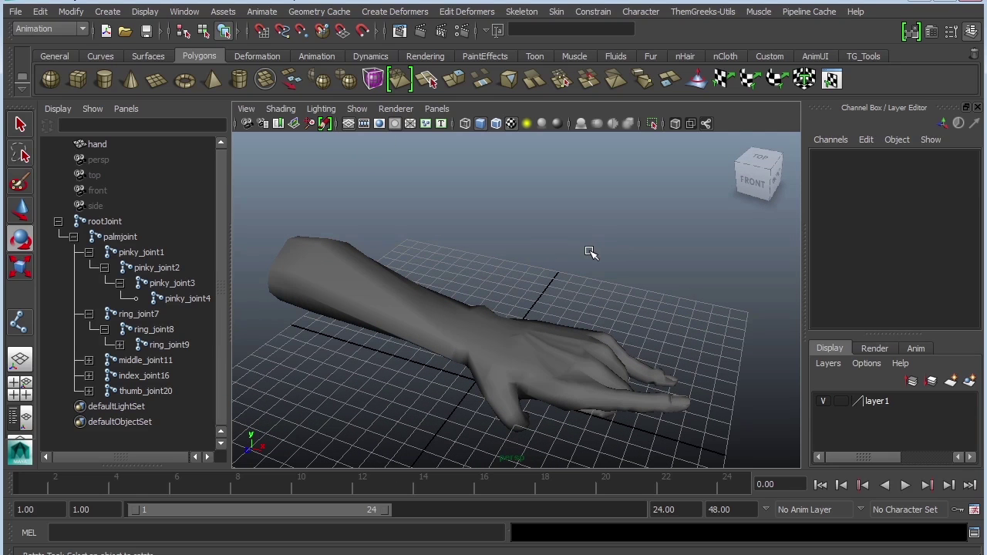